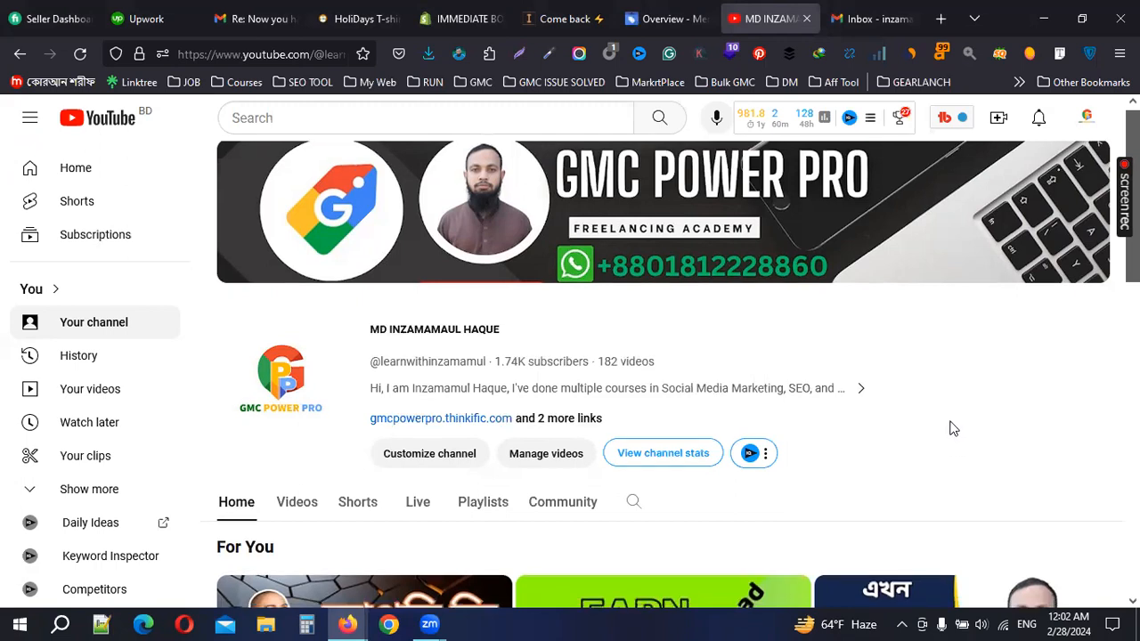
Look over the GMC Power Pro channel's home page, from its header to the featured videos and Shorts
{"action": "scroll", "coordinate": [951, 428], "scroll_direction": "down", "scroll_amount": 3}
{"action": "scroll", "coordinate": [945, 428], "scroll_direction": "down", "scroll_amount": 2}
{"action": "scroll", "coordinate": [944, 428], "scroll_direction": "down", "scroll_amount": 2}
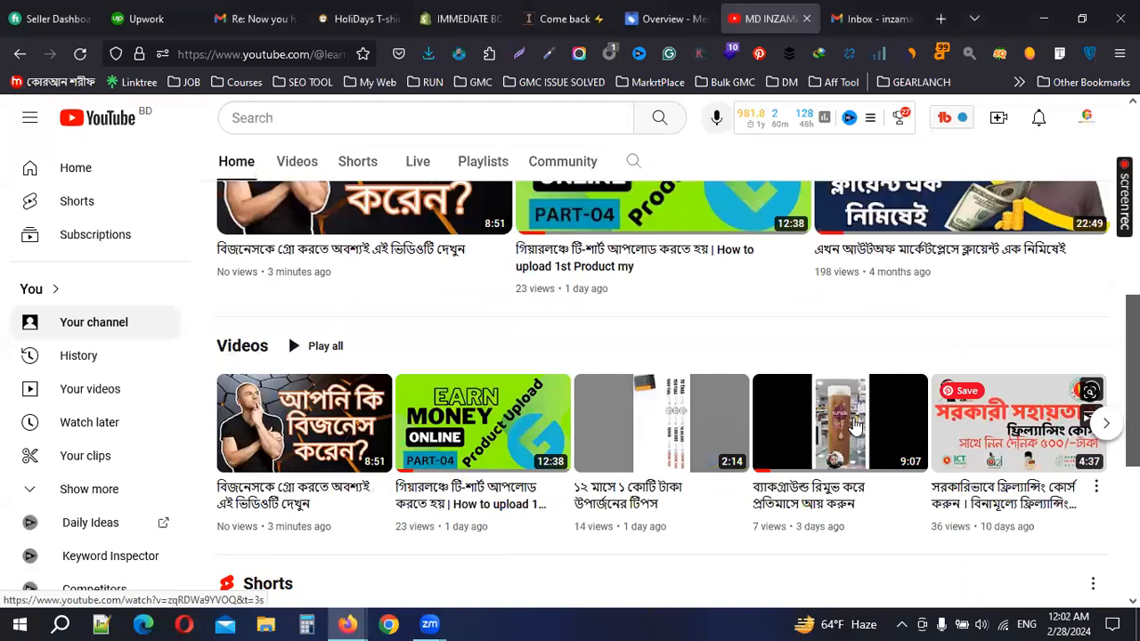
{"action": "scroll", "coordinate": [853, 424], "scroll_direction": "up", "scroll_amount": 5}
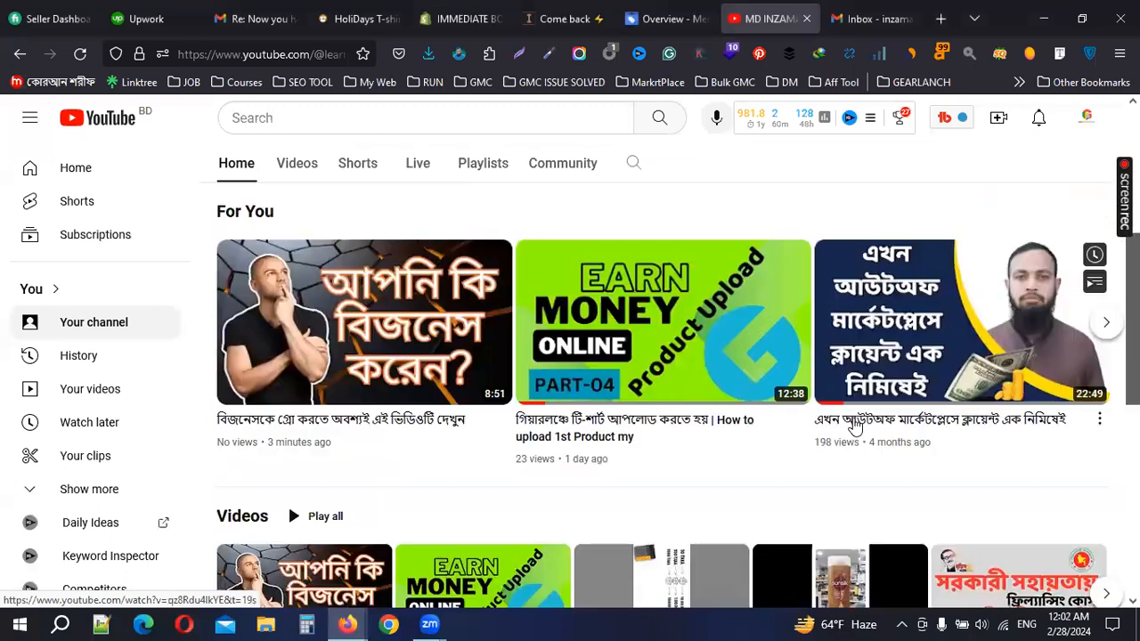
{"action": "scroll", "coordinate": [853, 425], "scroll_direction": "up", "scroll_amount": 1}
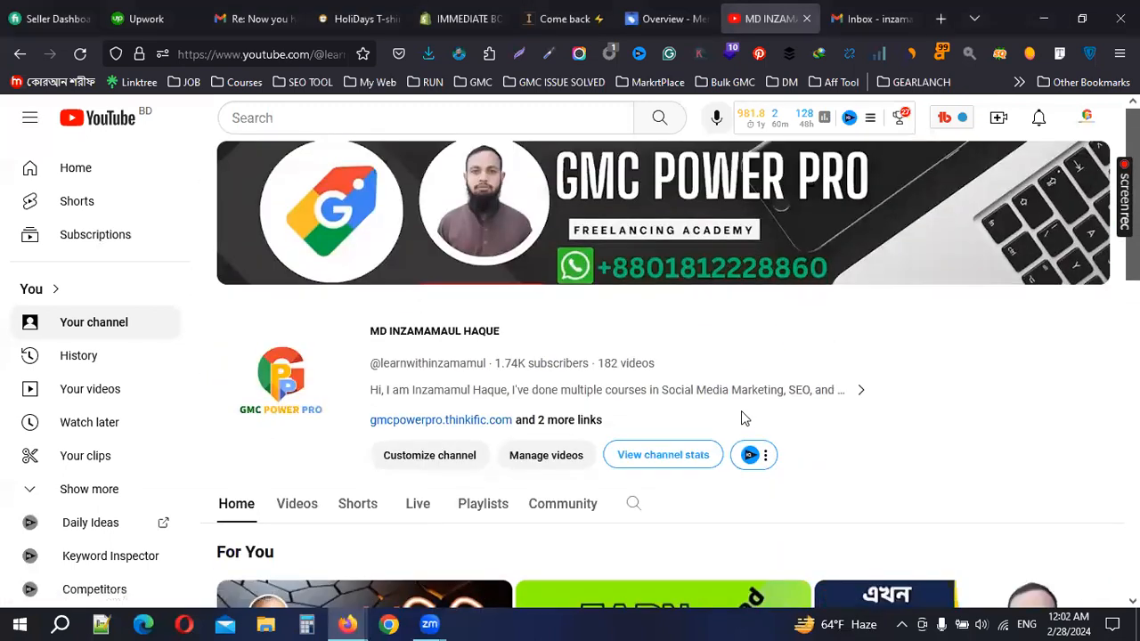
{"action": "scroll", "coordinate": [748, 418], "scroll_direction": "down", "scroll_amount": 4}
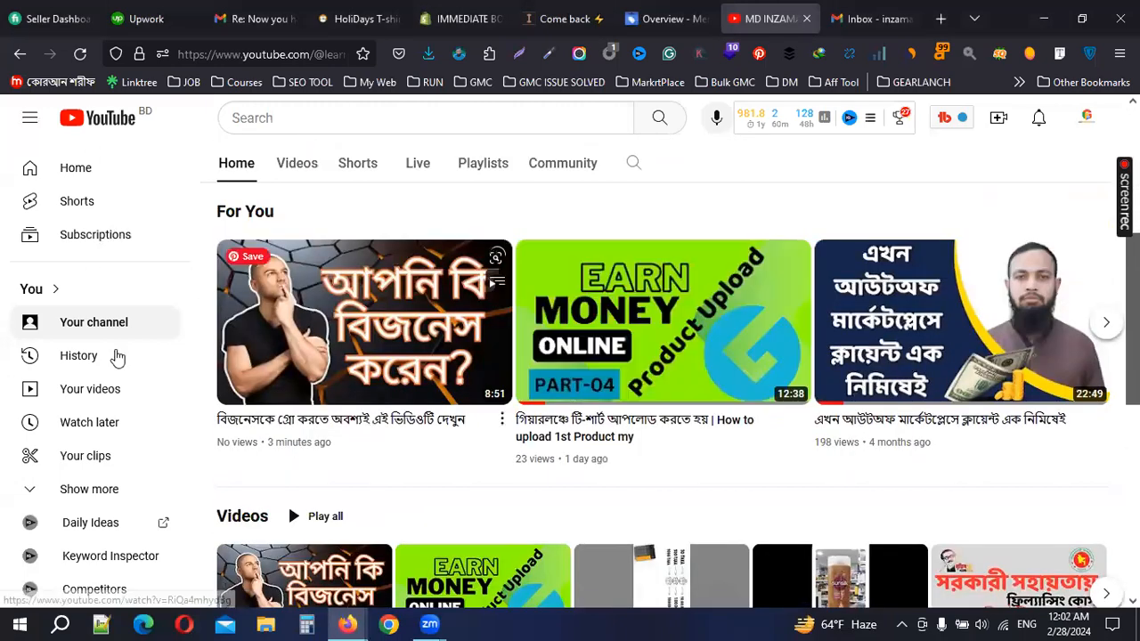
{"action": "scroll", "coordinate": [585, 415], "scroll_direction": "down", "scroll_amount": 4}
{"action": "scroll", "coordinate": [585, 414], "scroll_direction": "down", "scroll_amount": 2}
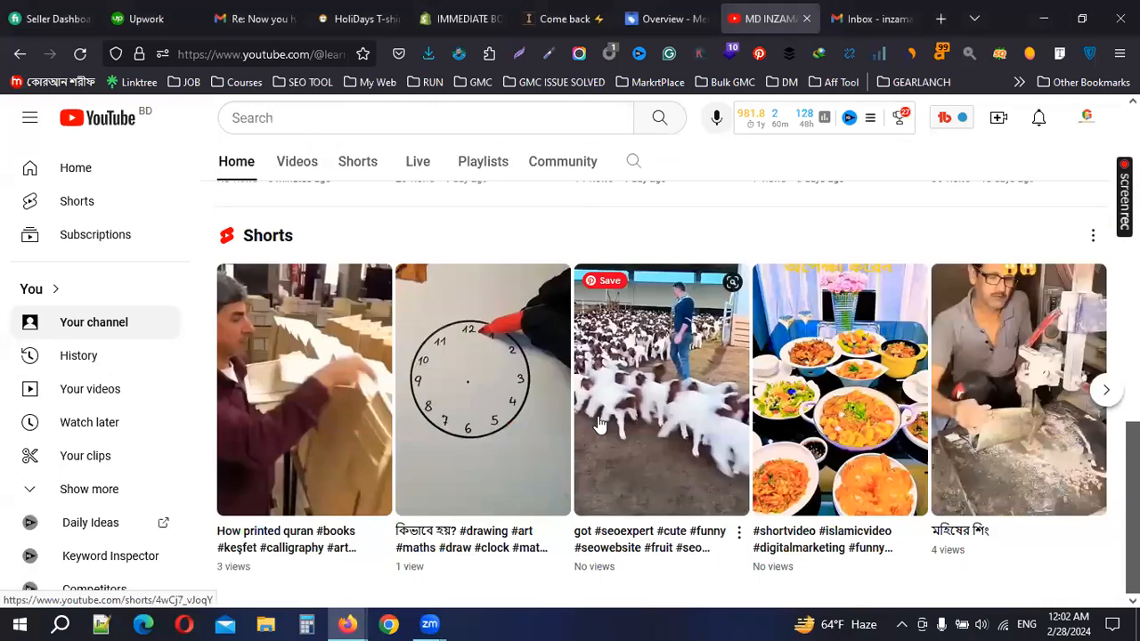
{"action": "scroll", "coordinate": [598, 424], "scroll_direction": "up", "scroll_amount": 6}
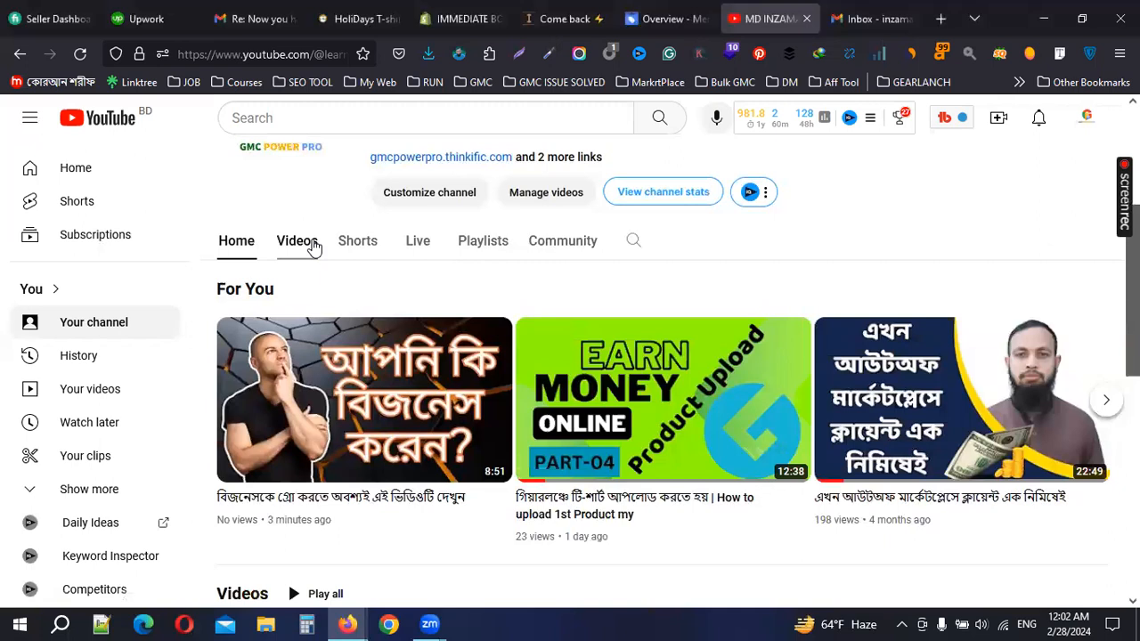
Open the channel's full list of videos and browse through the uploads
{"action": "left_click", "coordinate": [303, 244]}
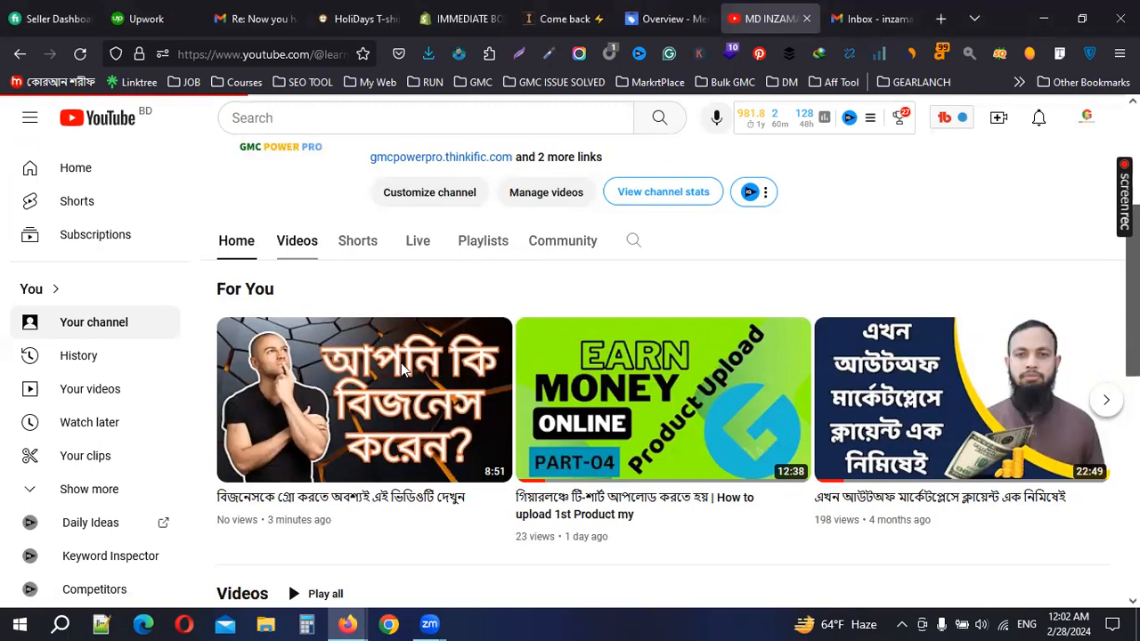
{"action": "scroll", "coordinate": [450, 475], "scroll_direction": "down", "scroll_amount": 5}
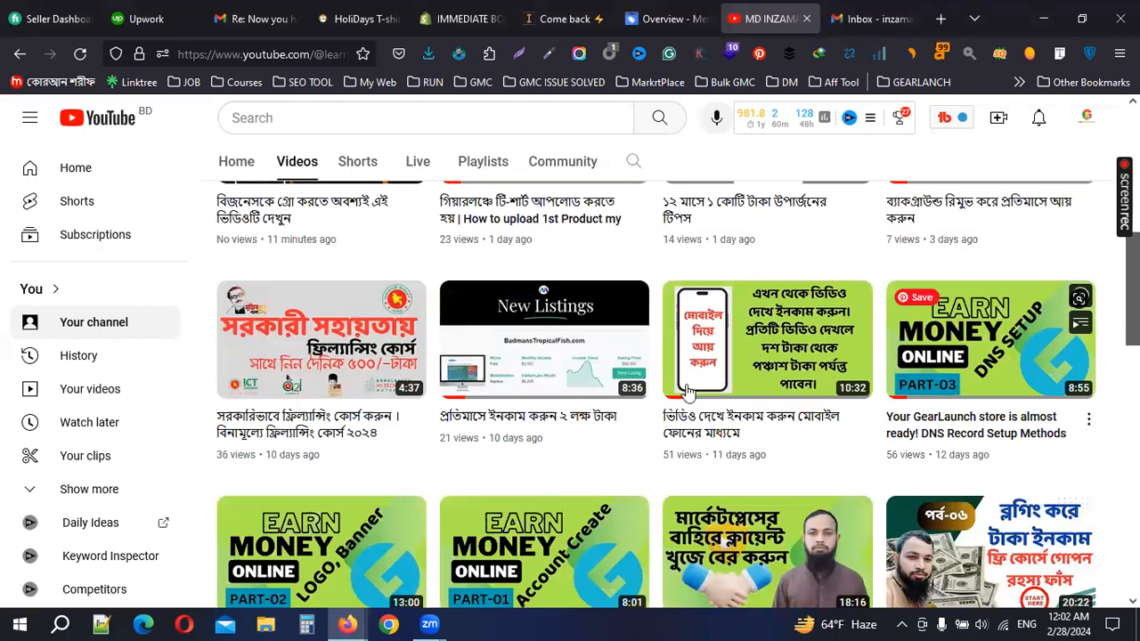
{"action": "scroll", "coordinate": [681, 463], "scroll_direction": "down", "scroll_amount": 3}
{"action": "scroll", "coordinate": [679, 409], "scroll_direction": "up", "scroll_amount": 7}
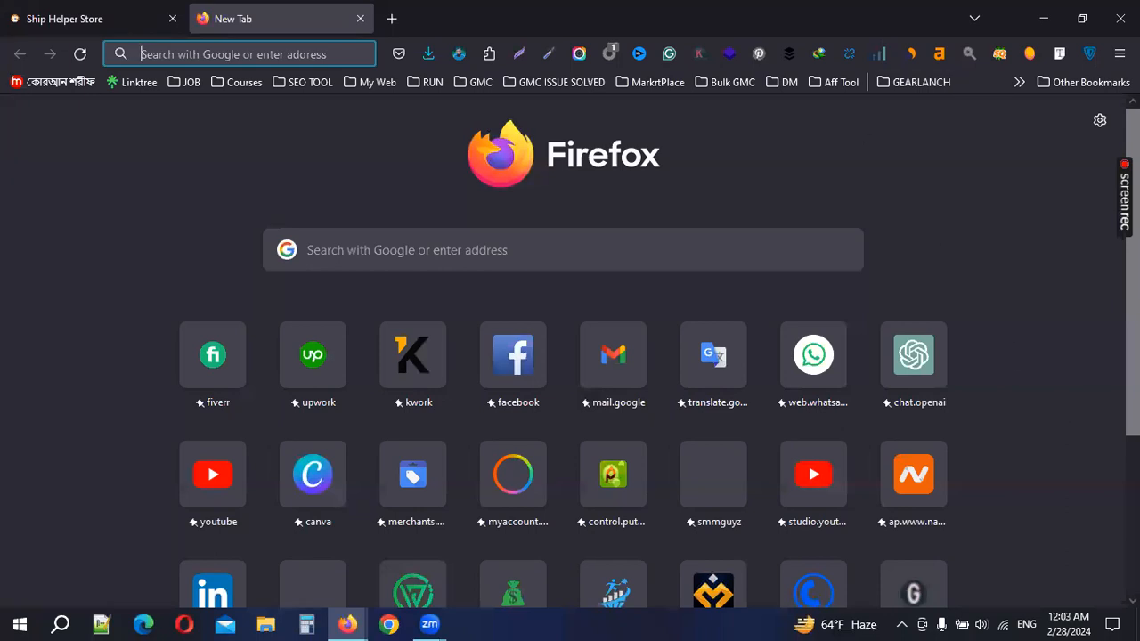
Open a new private browsing window and load fiverr.com in it
{"action": "left_click", "coordinate": [1119, 53]}
{"action": "left_click", "coordinate": [971, 174]}
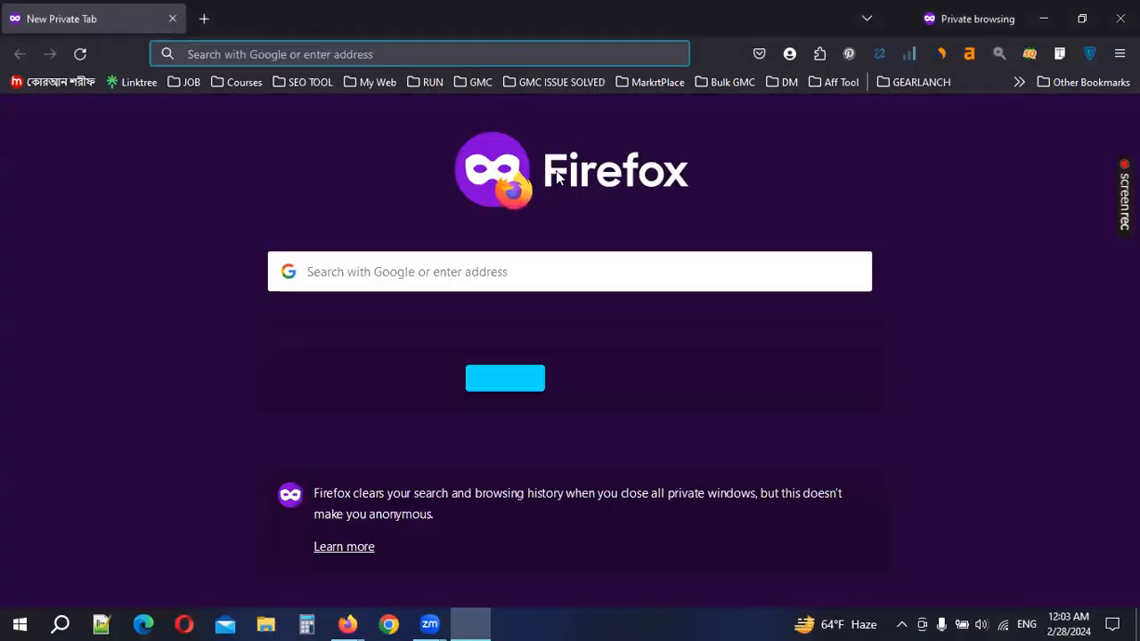
{"action": "type", "text": "fiverr.com/"}
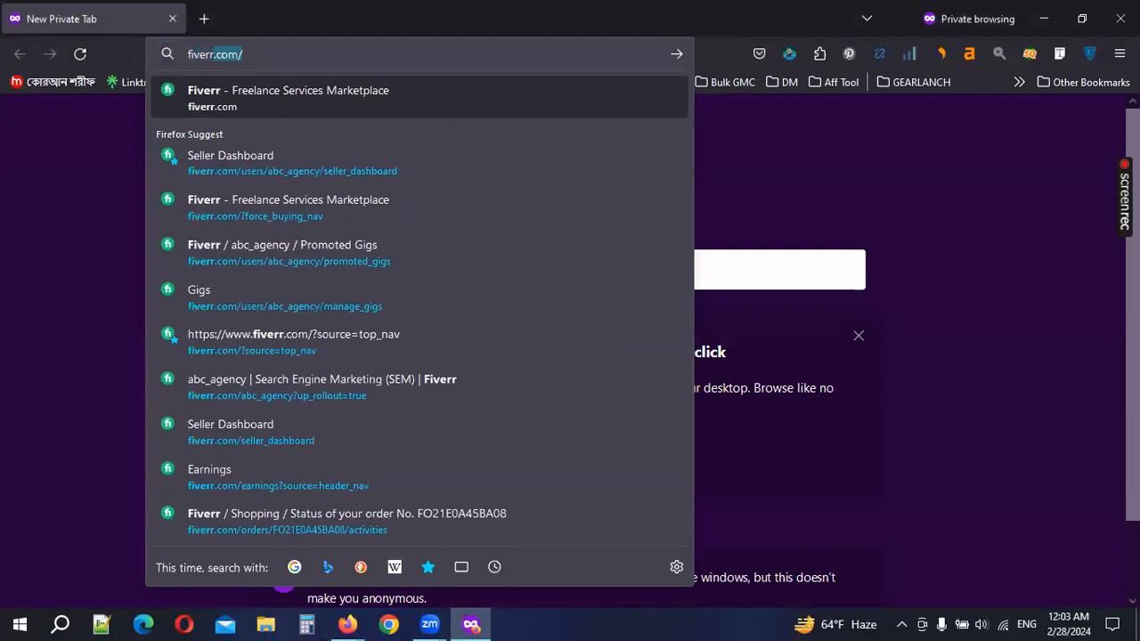
{"action": "key", "text": "Return"}
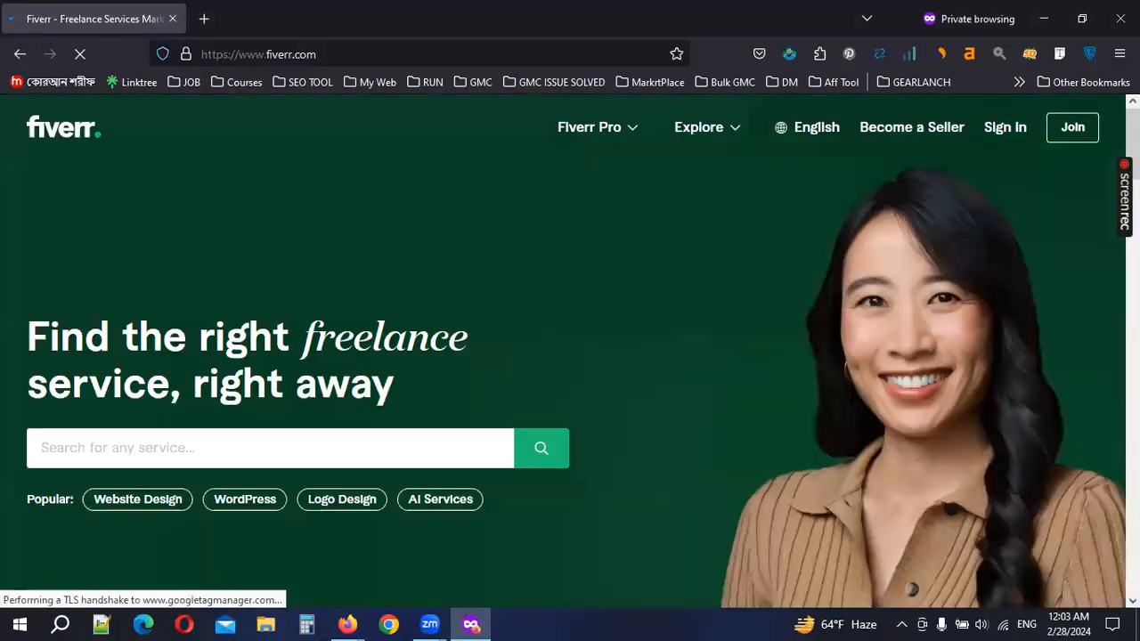
Search Fiverr for the suggested service "youtube channel create"
{"action": "scroll", "coordinate": [481, 397], "scroll_direction": "down", "scroll_amount": 5}
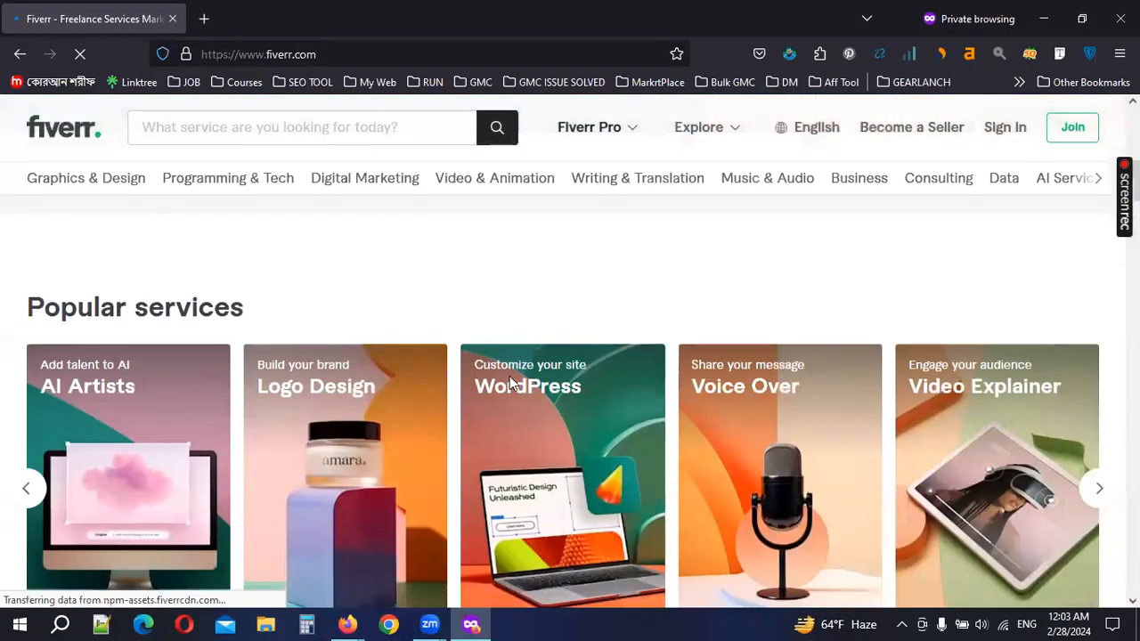
{"action": "left_click", "coordinate": [204, 125]}
{"action": "type", "text": "You"}
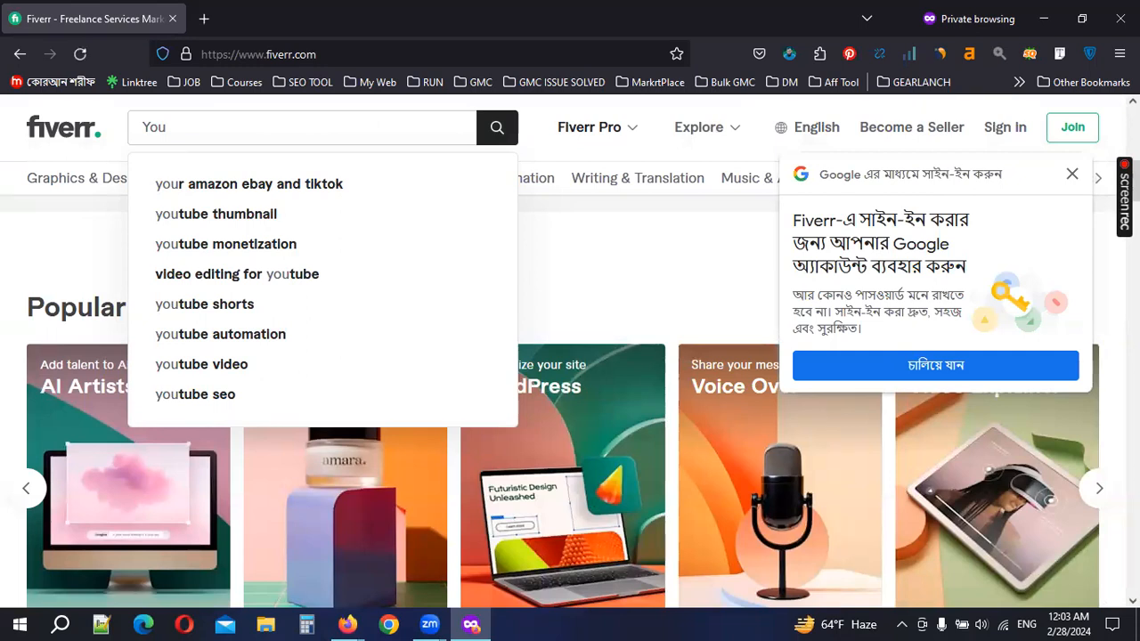
{"action": "left_click", "coordinate": [186, 129]}
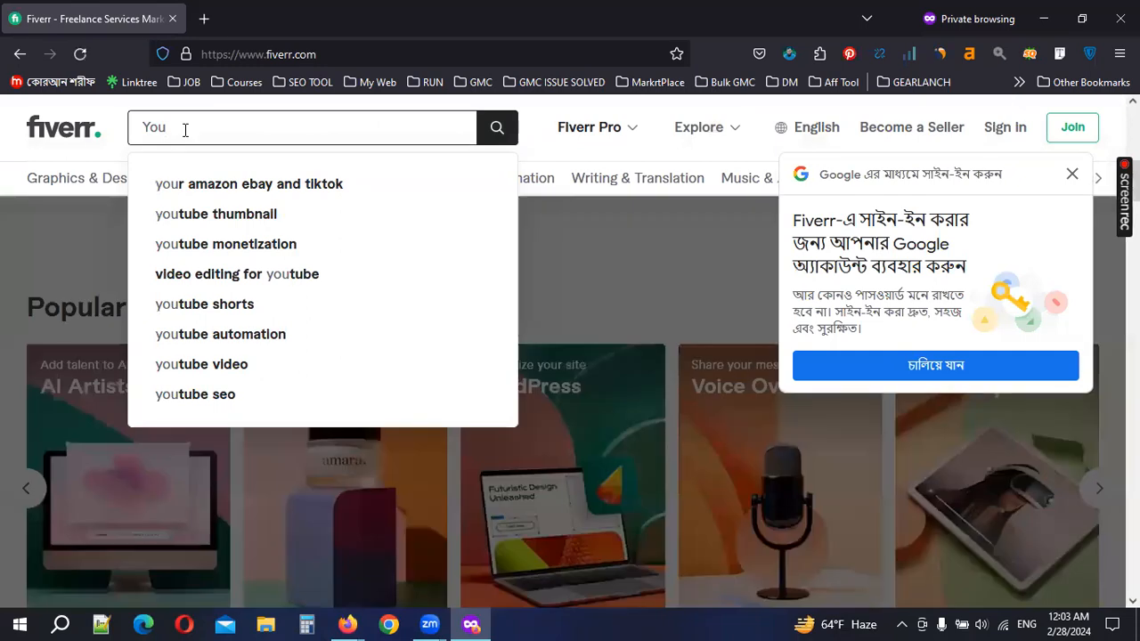
{"action": "type", "text": "tube ch"}
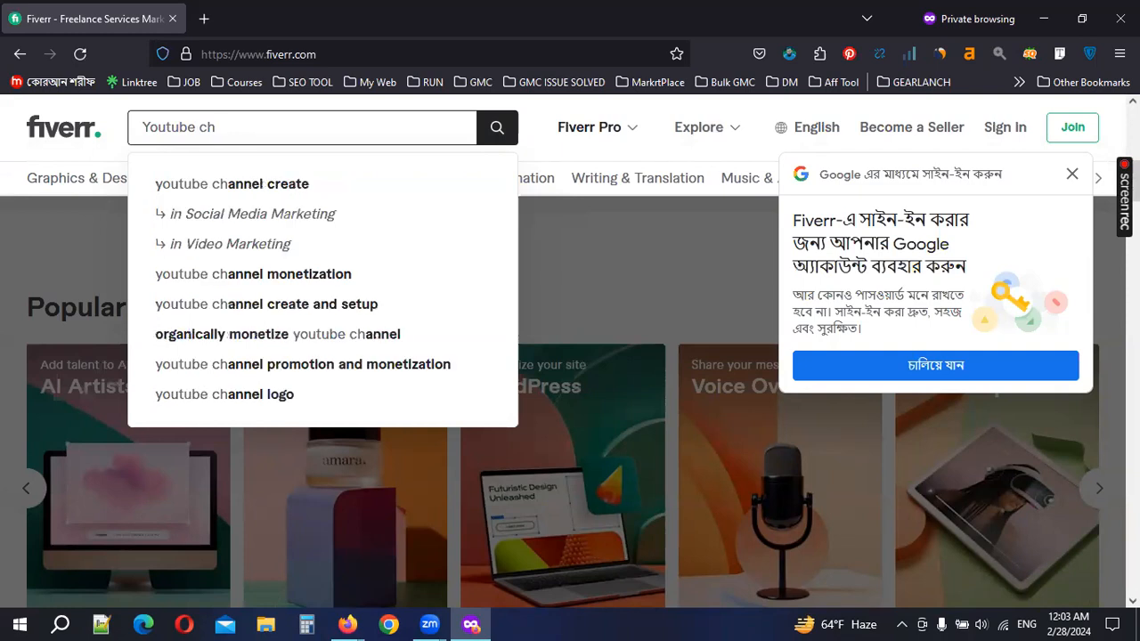
{"action": "left_click", "coordinate": [236, 185]}
{"action": "mouse_move", "coordinate": [238, 194]}
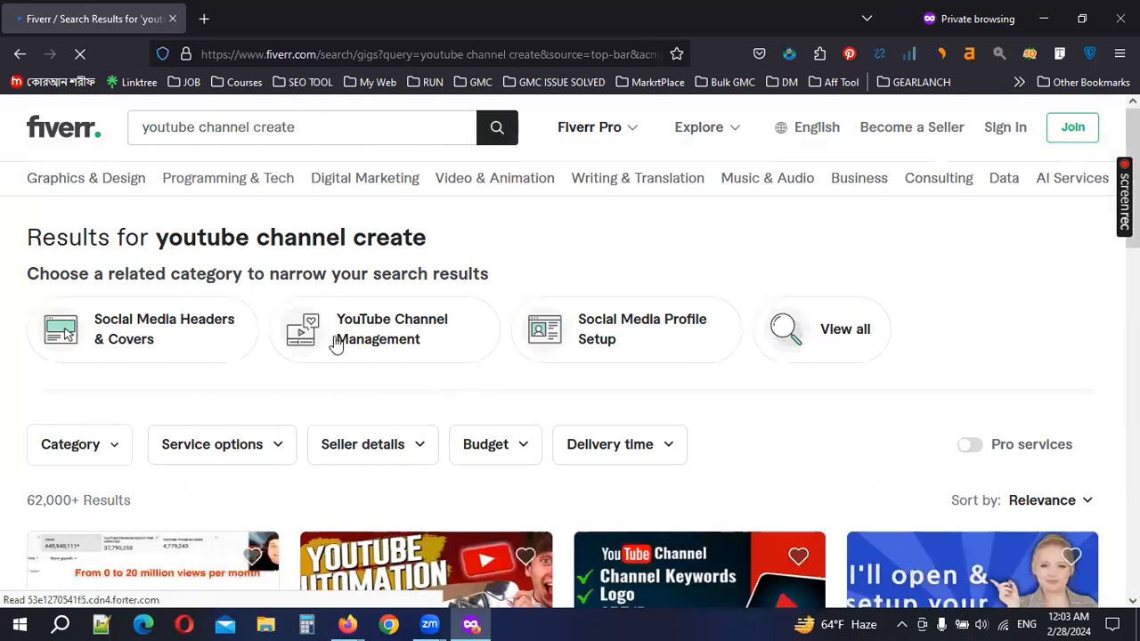
Dismiss the account sign-up prompt and examine the first gigs in the results, including their ratings and starting prices
{"action": "scroll", "coordinate": [294, 352], "scroll_direction": "down", "scroll_amount": 2}
{"action": "scroll", "coordinate": [417, 341], "scroll_direction": "down", "scroll_amount": 2}
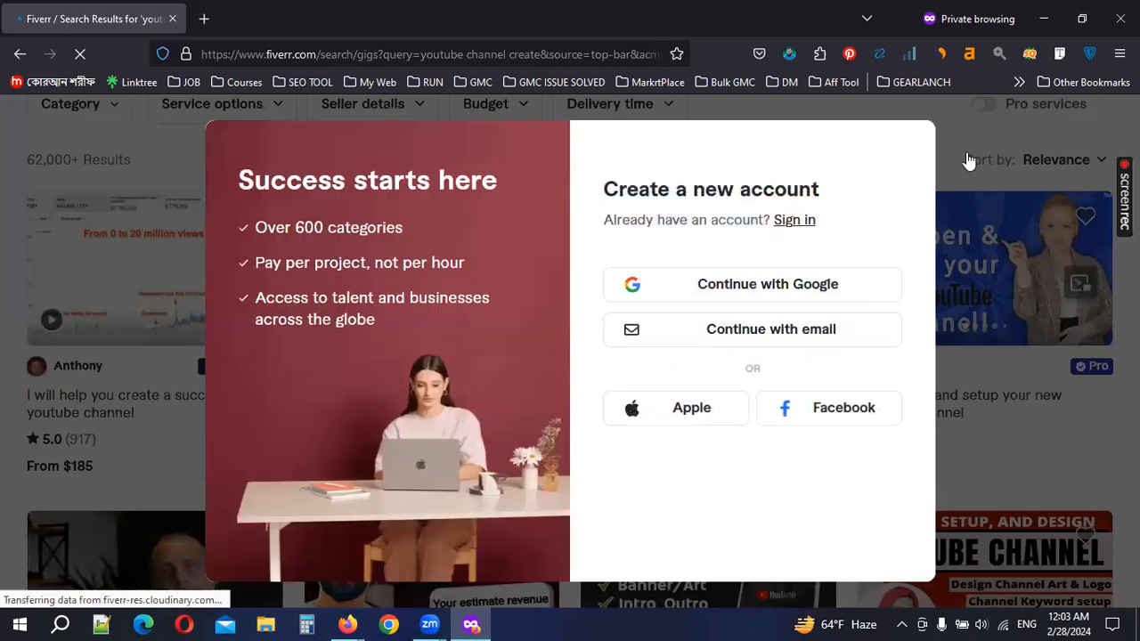
{"action": "left_click", "coordinate": [158, 144]}
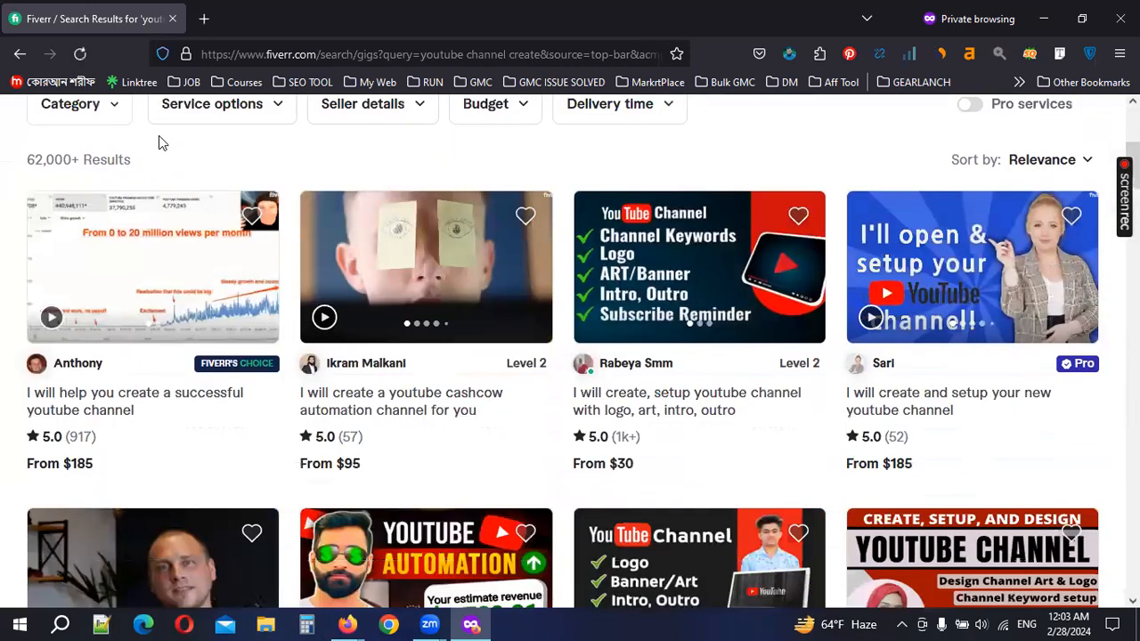
{"action": "scroll", "coordinate": [712, 387], "scroll_direction": "up", "scroll_amount": 4}
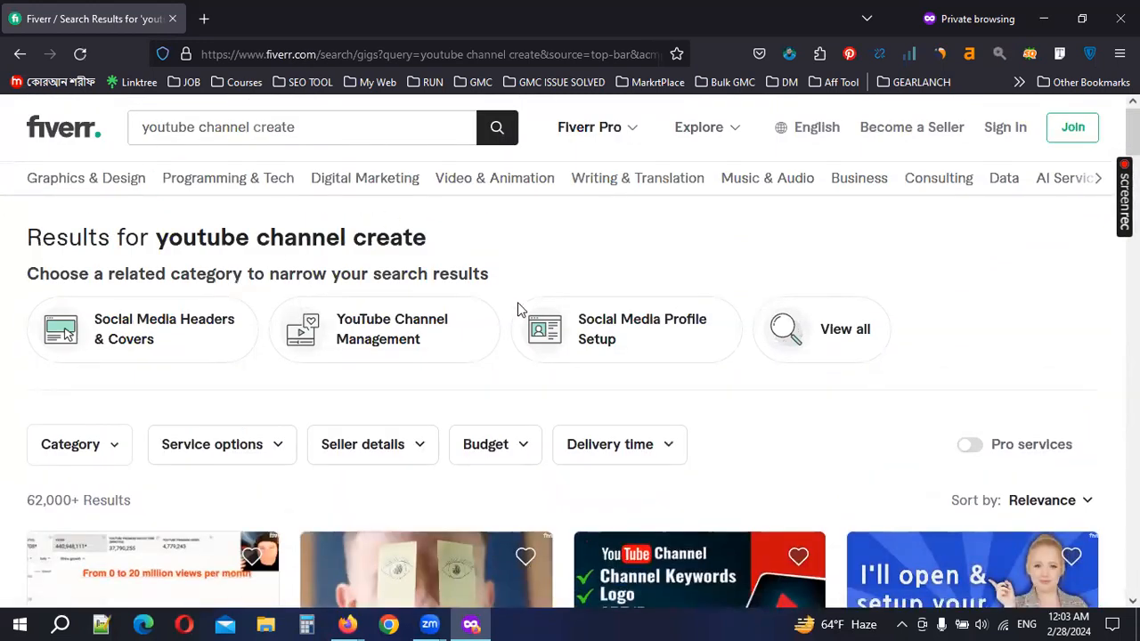
{"action": "scroll", "coordinate": [544, 364], "scroll_direction": "down", "scroll_amount": 1}
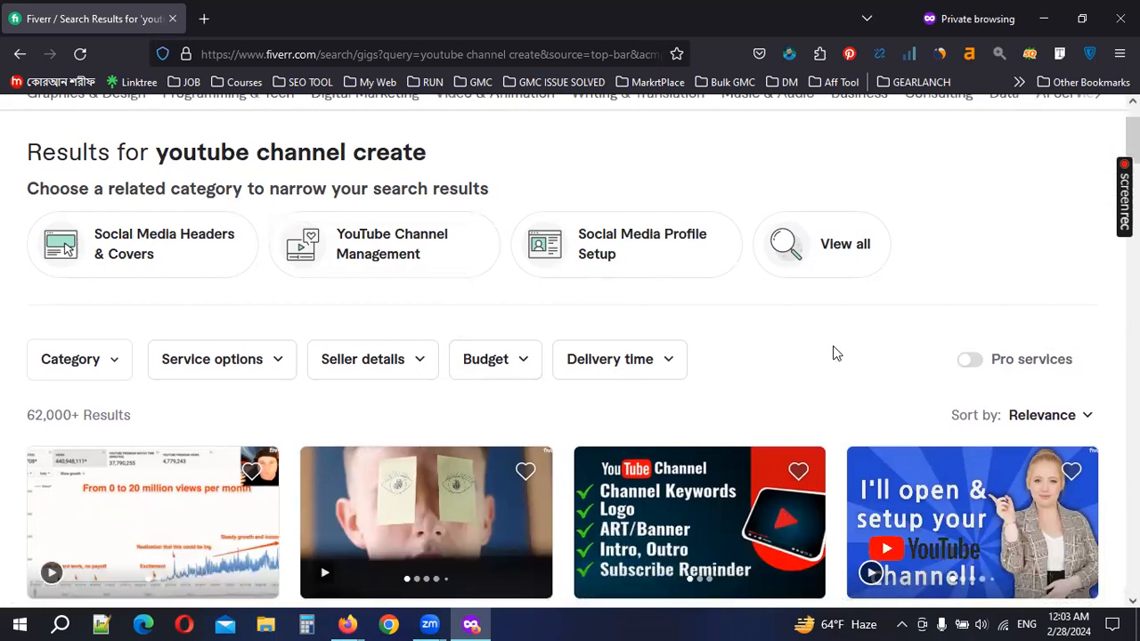
{"action": "scroll", "coordinate": [834, 353], "scroll_direction": "down", "scroll_amount": 2}
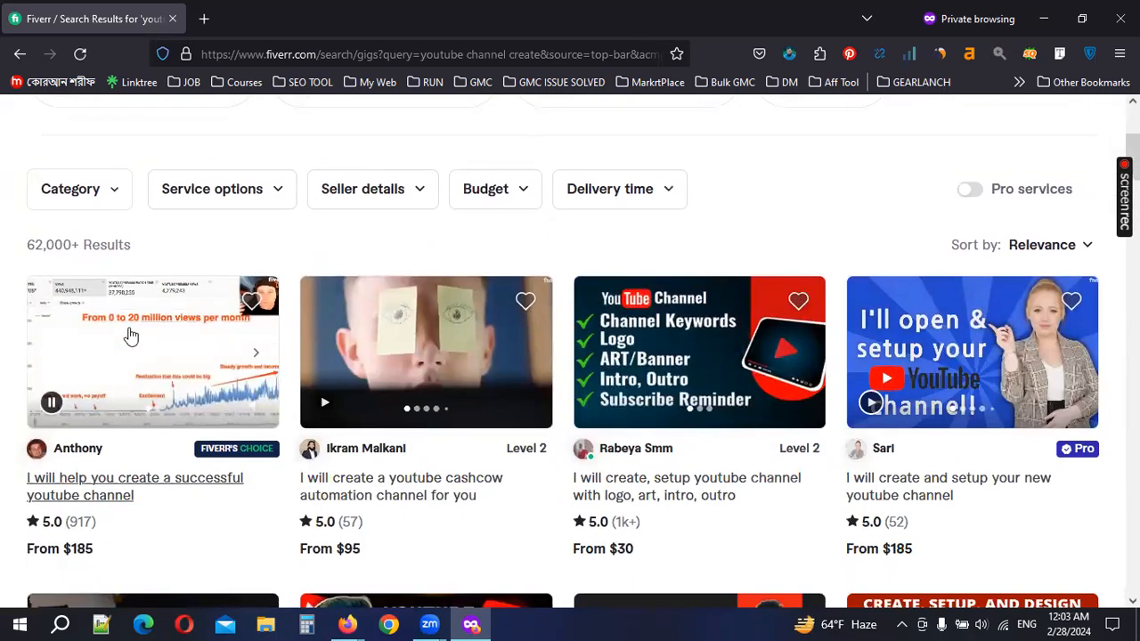
{"action": "scroll", "coordinate": [161, 356], "scroll_direction": "down", "scroll_amount": 1}
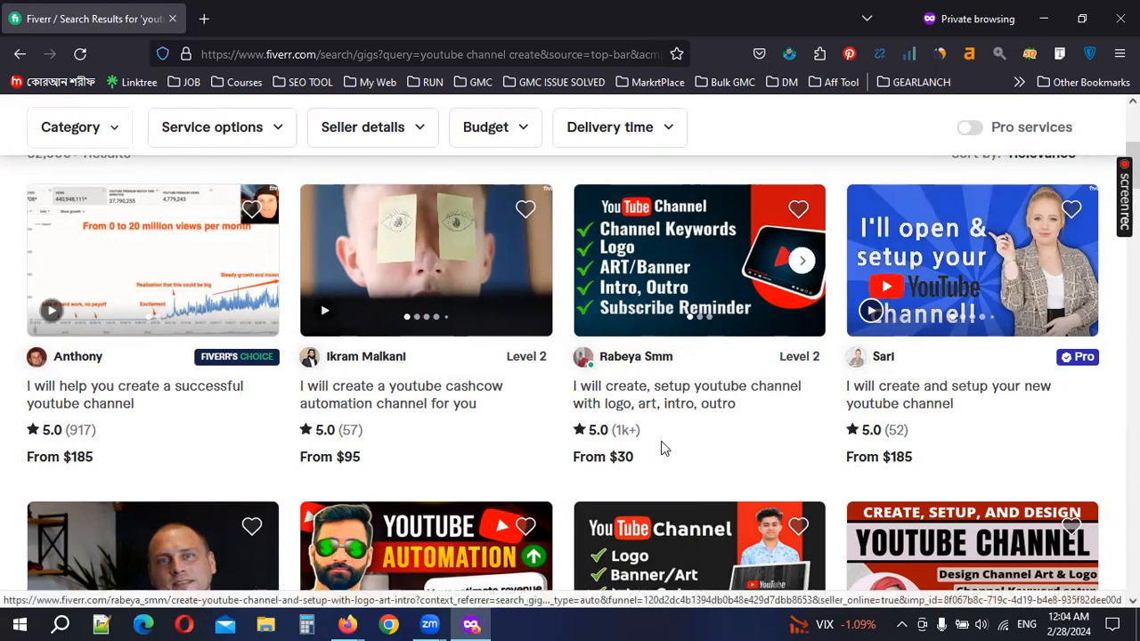
Open the $30 gig for YouTube channel setup with logo, art, intro and outro, and review its order queue, description and seller details
{"action": "left_click", "coordinate": [695, 392]}
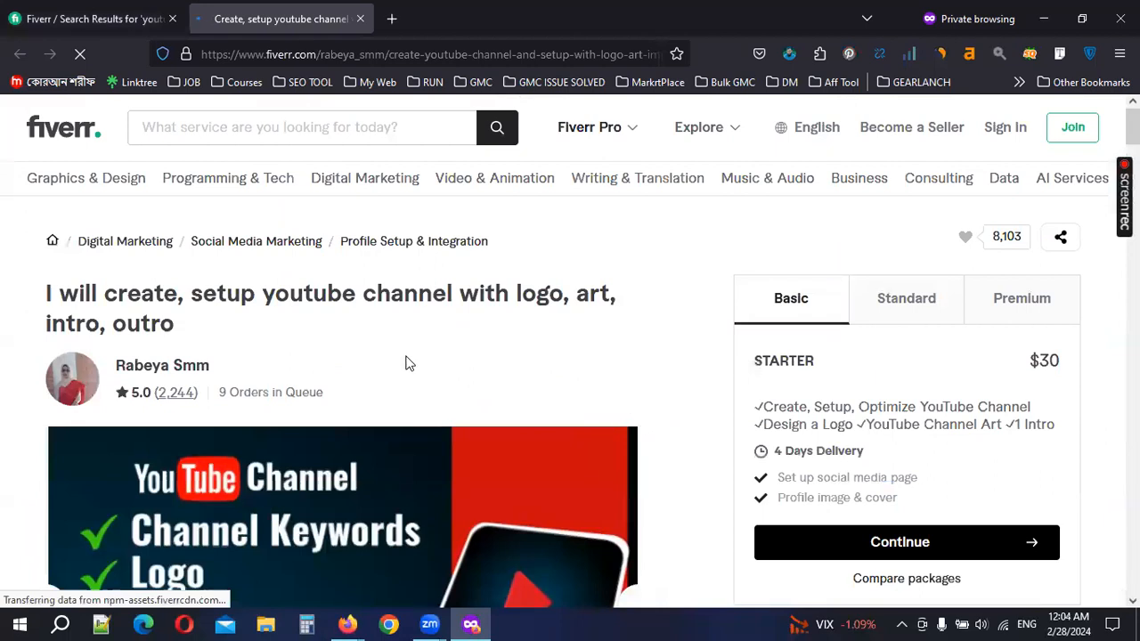
{"action": "scroll", "coordinate": [280, 360], "scroll_direction": "down", "scroll_amount": 2}
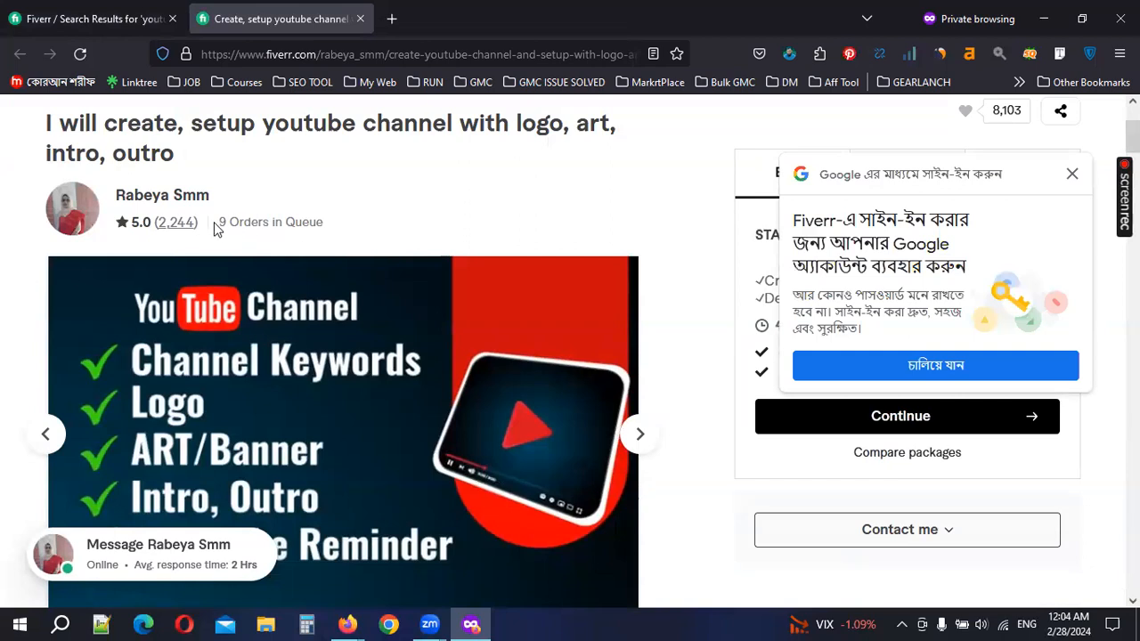
{"action": "left_click_drag", "start_coordinate": [216, 224], "coordinate": [330, 226]}
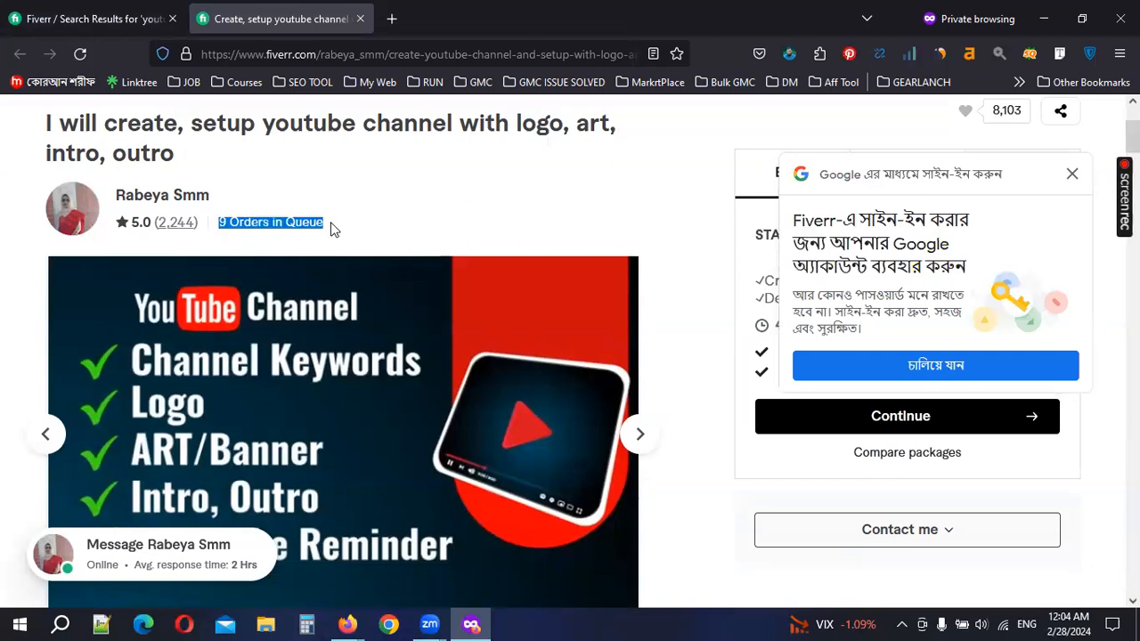
{"action": "left_click", "coordinate": [1076, 176]}
{"action": "scroll", "coordinate": [432, 280], "scroll_direction": "down", "scroll_amount": 5}
{"action": "scroll", "coordinate": [431, 284], "scroll_direction": "down", "scroll_amount": 12}
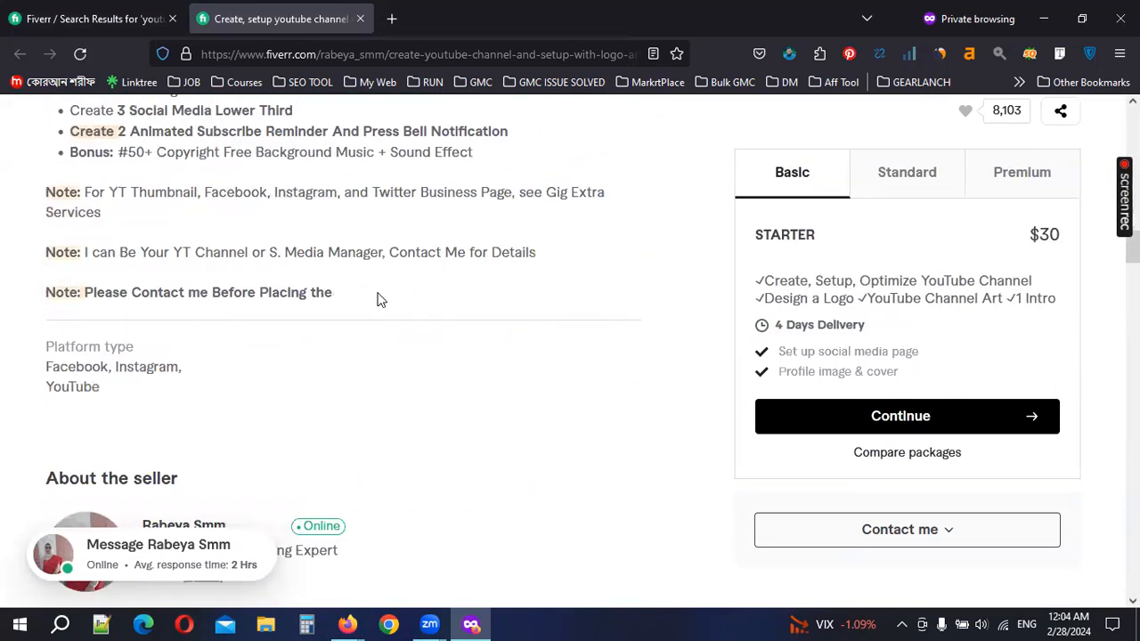
{"action": "scroll", "coordinate": [379, 297], "scroll_direction": "down", "scroll_amount": 5}
Return to the Fiverr search results and browse the gigs further down the list
{"action": "left_click", "coordinate": [98, 18]}
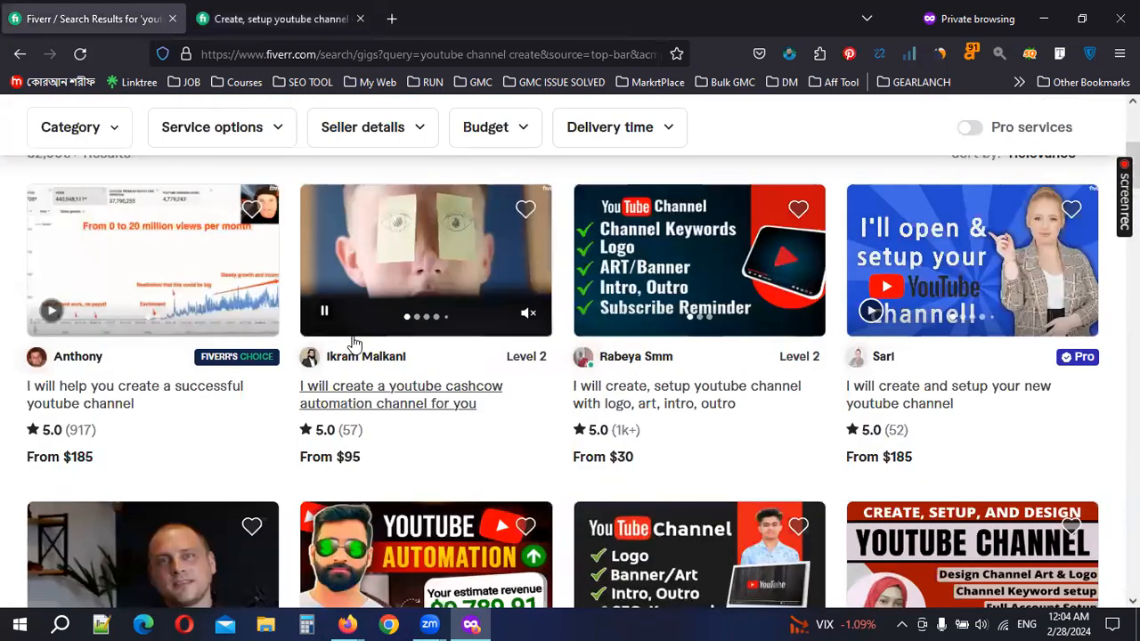
{"action": "scroll", "coordinate": [692, 430], "scroll_direction": "down", "scroll_amount": 5}
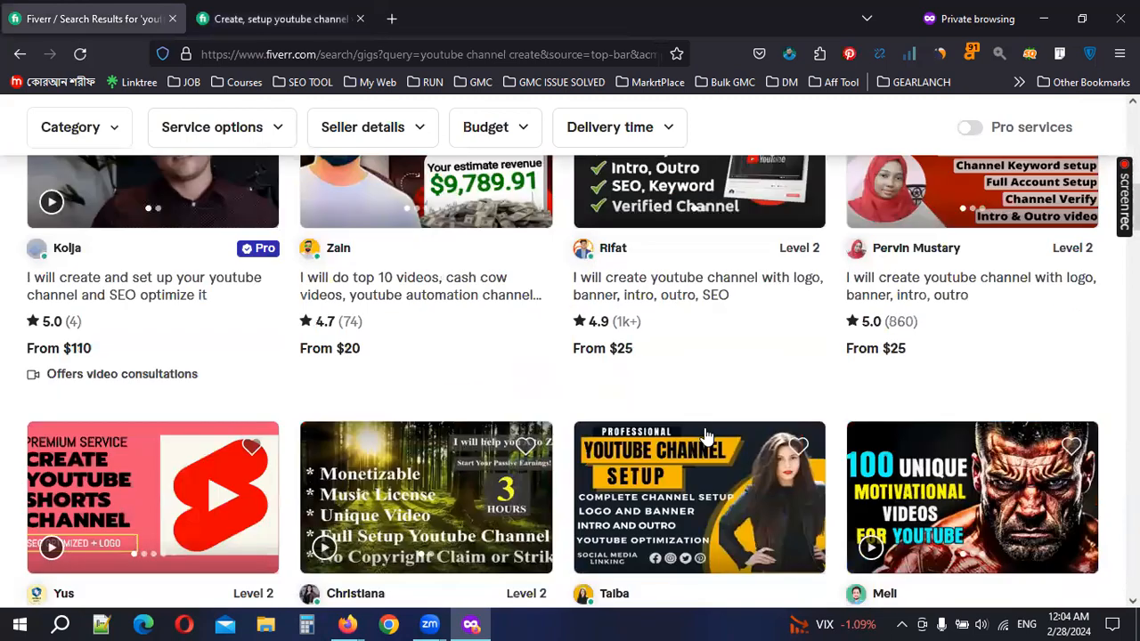
{"action": "scroll", "coordinate": [681, 432], "scroll_direction": "down", "scroll_amount": 4}
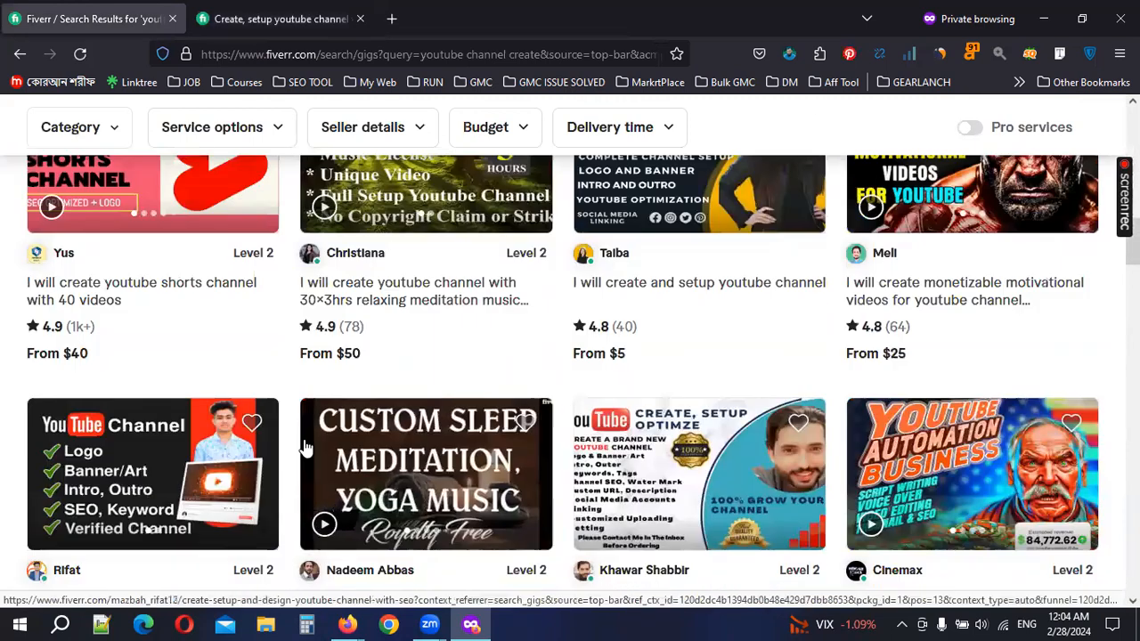
Close the gig page and the Fiverr search results, and close the private browsing window
{"action": "left_click", "coordinate": [265, 24]}
{"action": "left_click", "coordinate": [360, 19]}
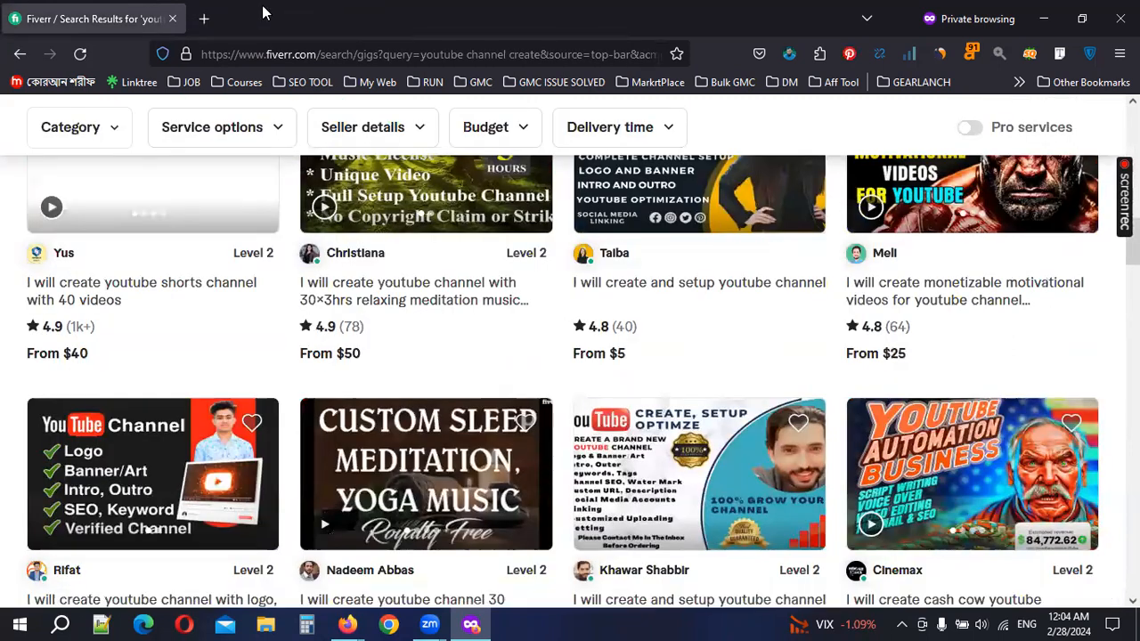
{"action": "left_click", "coordinate": [204, 18]}
{"action": "left_click", "coordinate": [173, 19]}
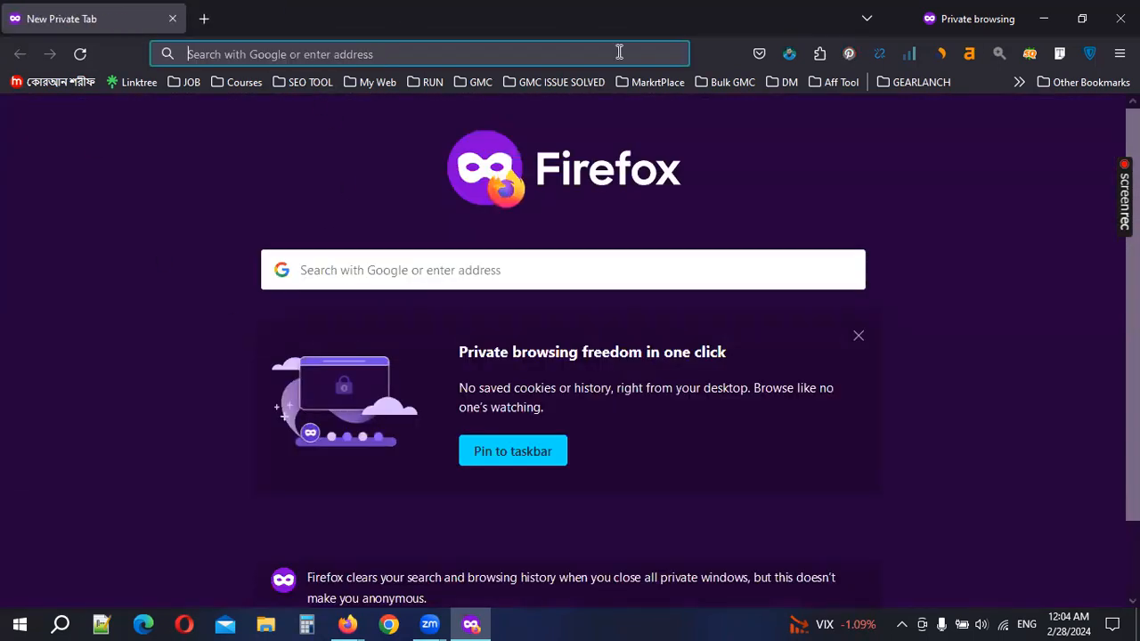
{"action": "left_click", "coordinate": [1120, 18]}
Switch to the Ship Helper Store page and browse its T-shirt listings
{"action": "left_click", "coordinate": [87, 17]}
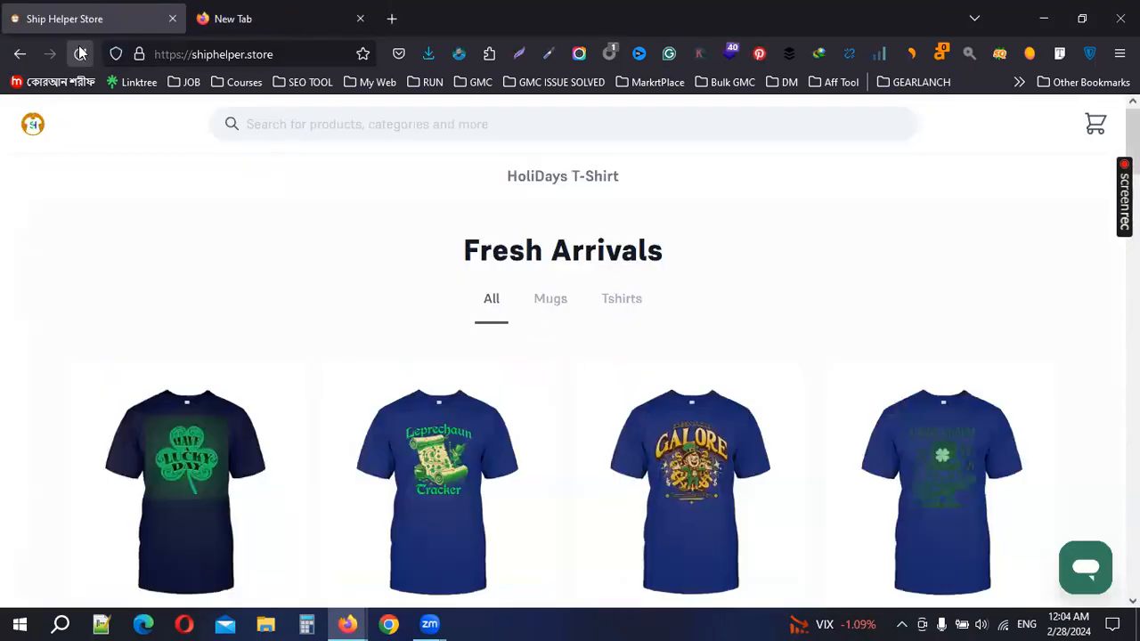
{"action": "scroll", "coordinate": [468, 358], "scroll_direction": "down", "scroll_amount": 6}
{"action": "scroll", "coordinate": [462, 362], "scroll_direction": "down", "scroll_amount": 12}
{"action": "scroll", "coordinate": [477, 363], "scroll_direction": "up", "scroll_amount": 13}
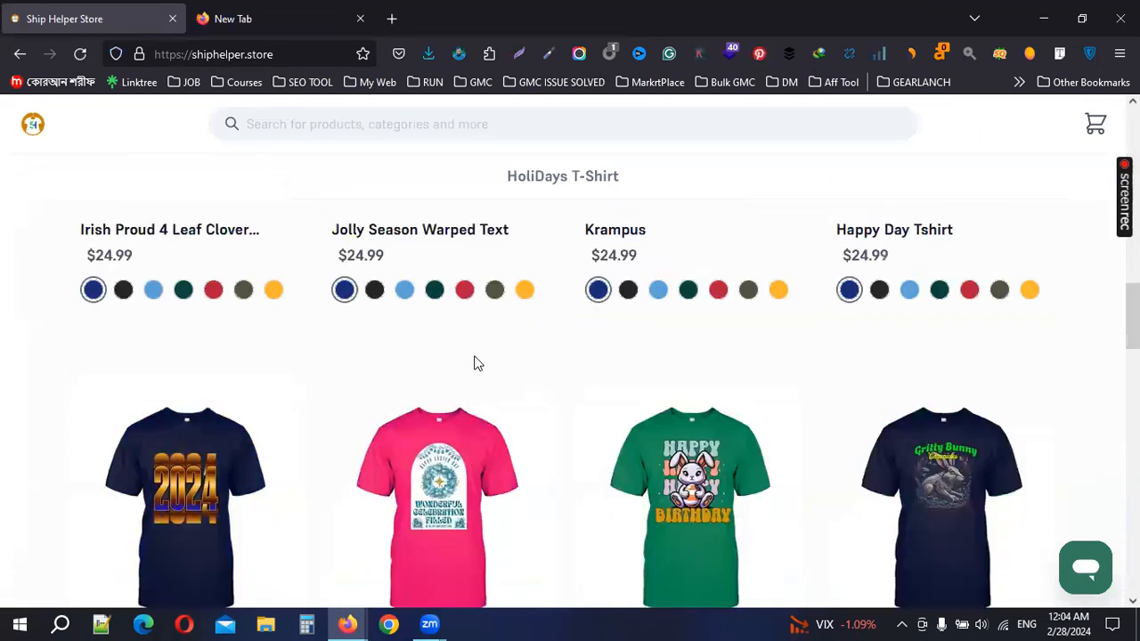
{"action": "scroll", "coordinate": [474, 362], "scroll_direction": "up", "scroll_amount": 5}
Go to the YouTube home page in the empty browser tab
{"action": "left_click", "coordinate": [275, 11]}
{"action": "type", "text": "g"}
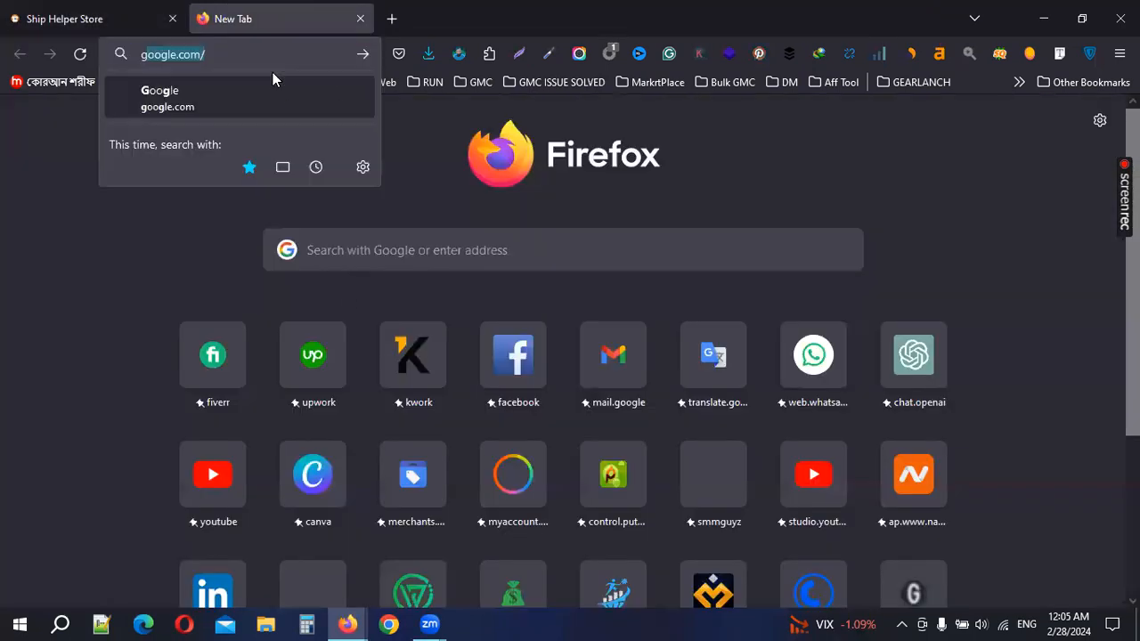
{"action": "key", "text": "BackSpace"}
{"action": "key", "text": "BackSpace"}
{"action": "type", "text": "youtub"}
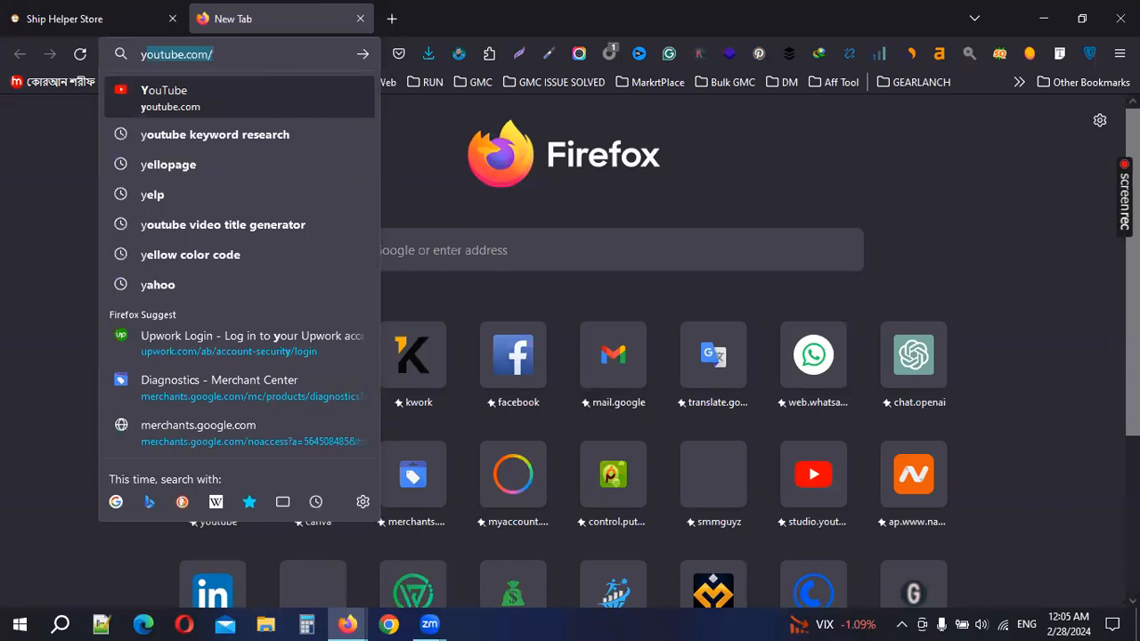
{"action": "key", "text": "Return"}
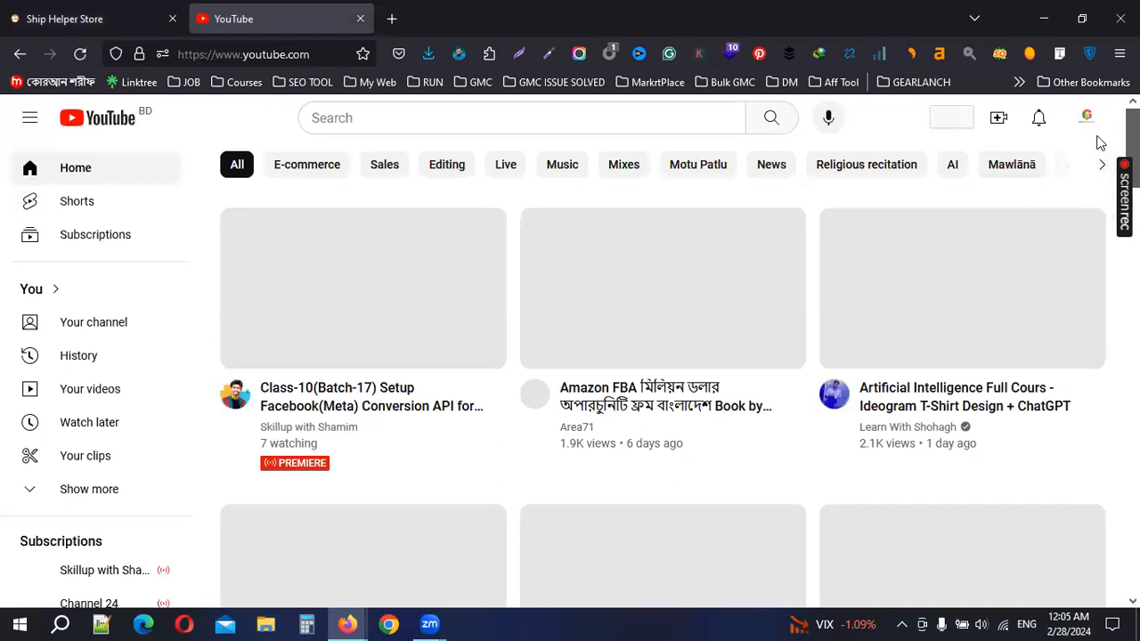
Open the YouTube account settings and review the channel and account sections
{"action": "left_click", "coordinate": [1086, 118]}
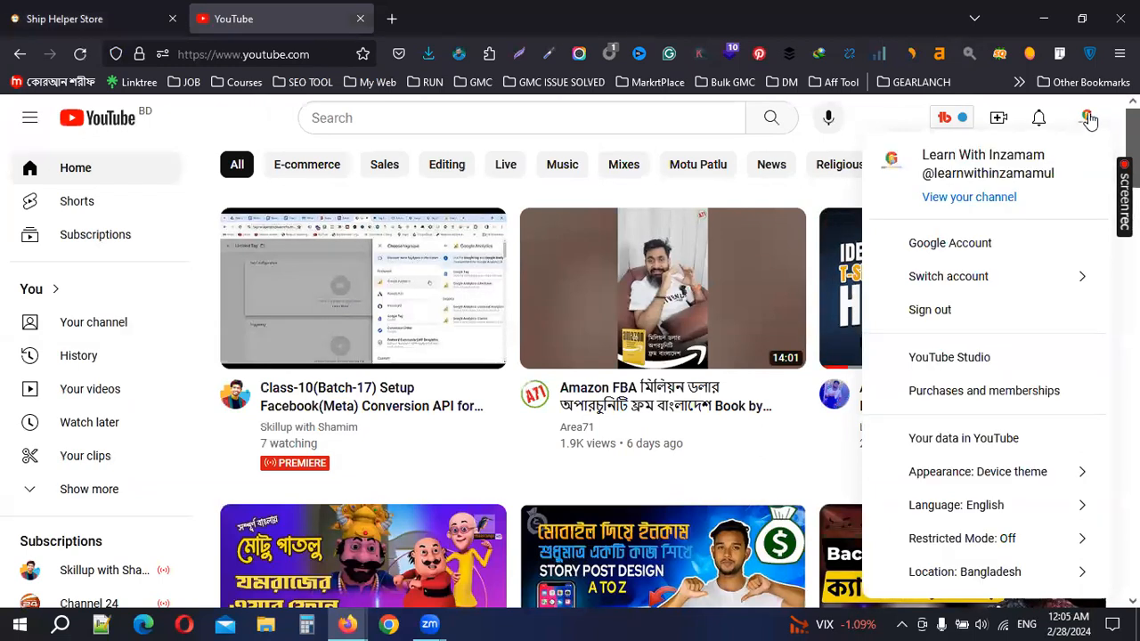
{"action": "scroll", "coordinate": [935, 445], "scroll_direction": "down", "scroll_amount": 2}
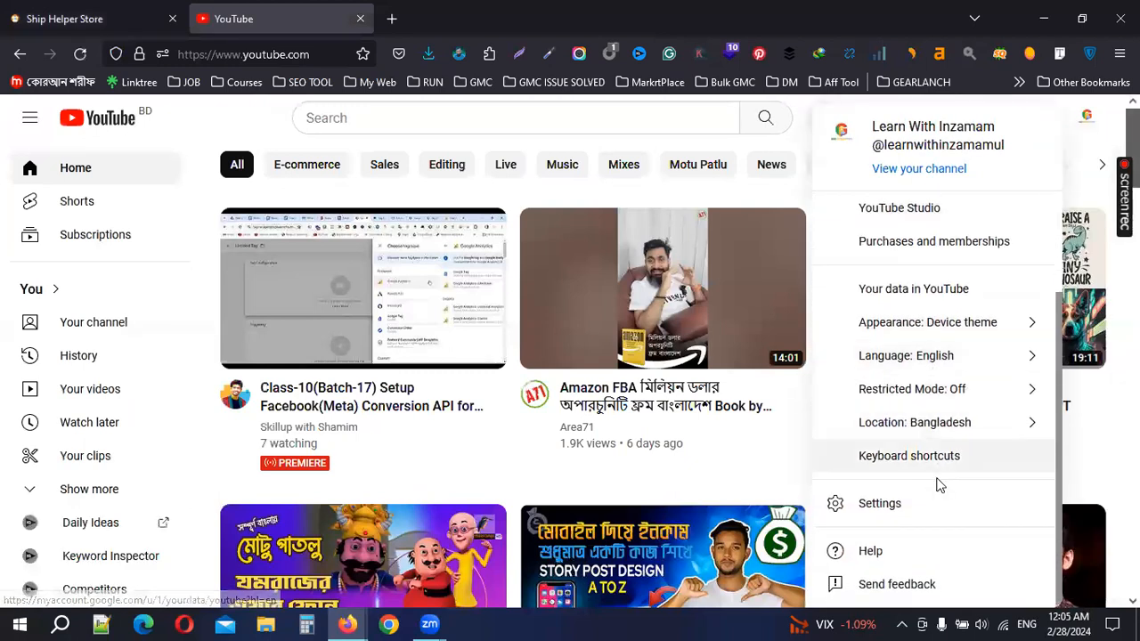
{"action": "left_click", "coordinate": [890, 512]}
{"action": "scroll", "coordinate": [885, 517], "scroll_direction": "down", "scroll_amount": 3}
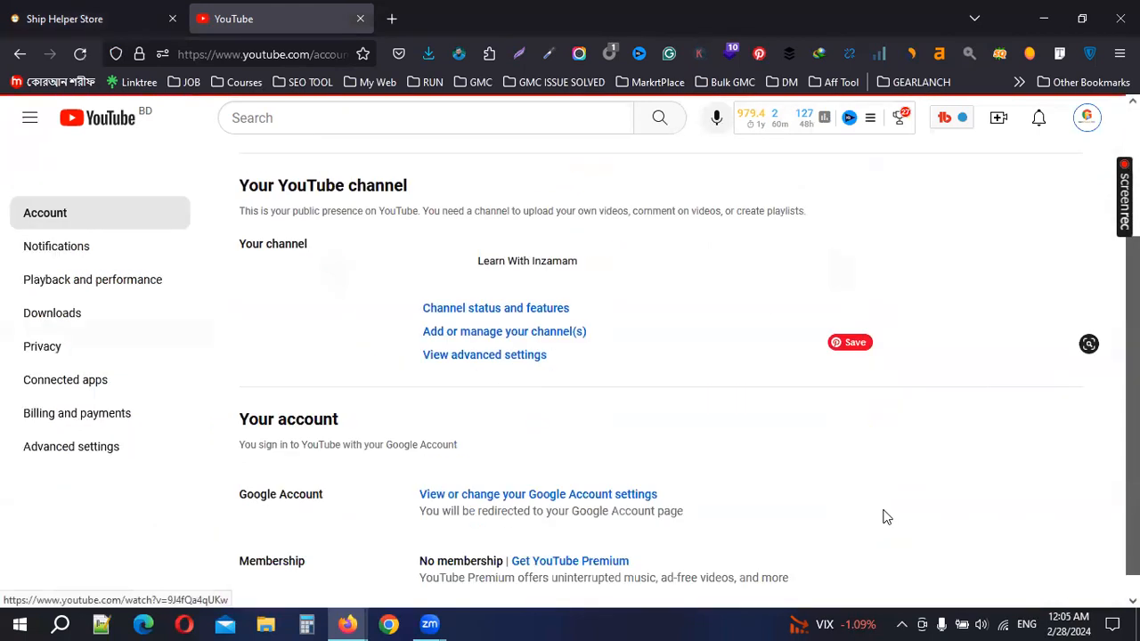
{"action": "scroll", "coordinate": [583, 484], "scroll_direction": "up", "scroll_amount": 3}
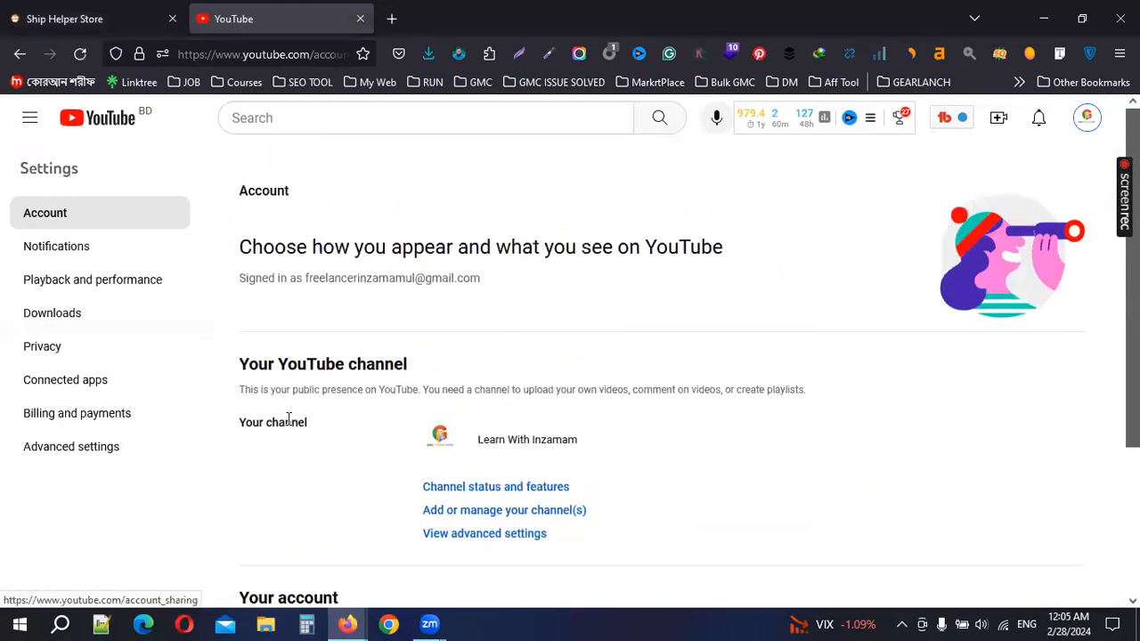
{"action": "scroll", "coordinate": [445, 374], "scroll_direction": "down", "scroll_amount": 2}
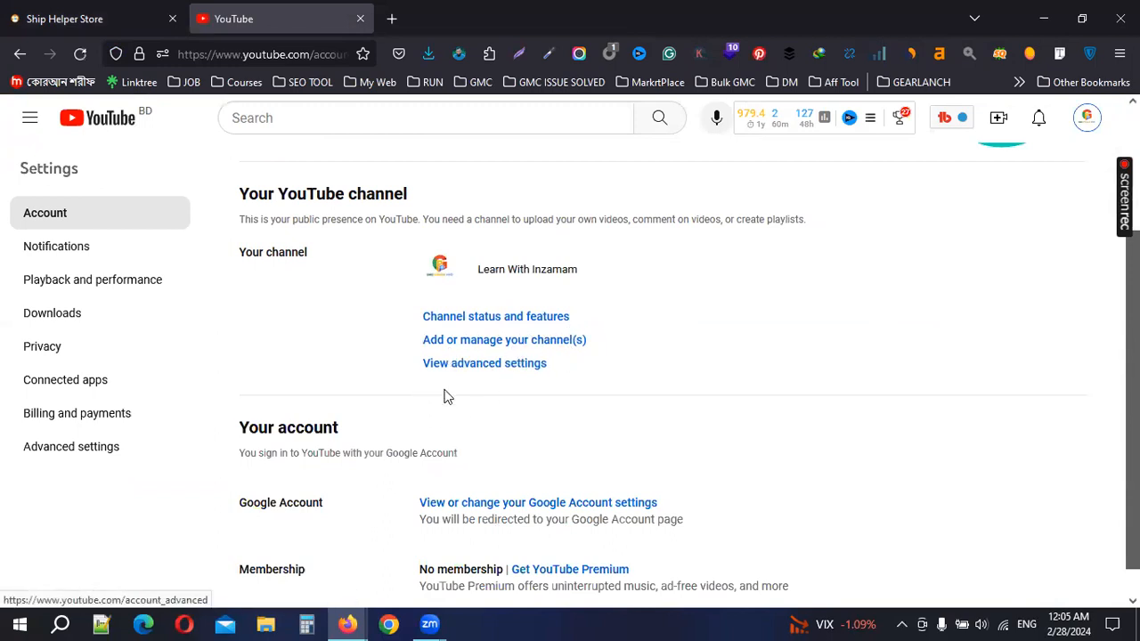
{"action": "scroll", "coordinate": [436, 405], "scroll_direction": "down", "scroll_amount": 1}
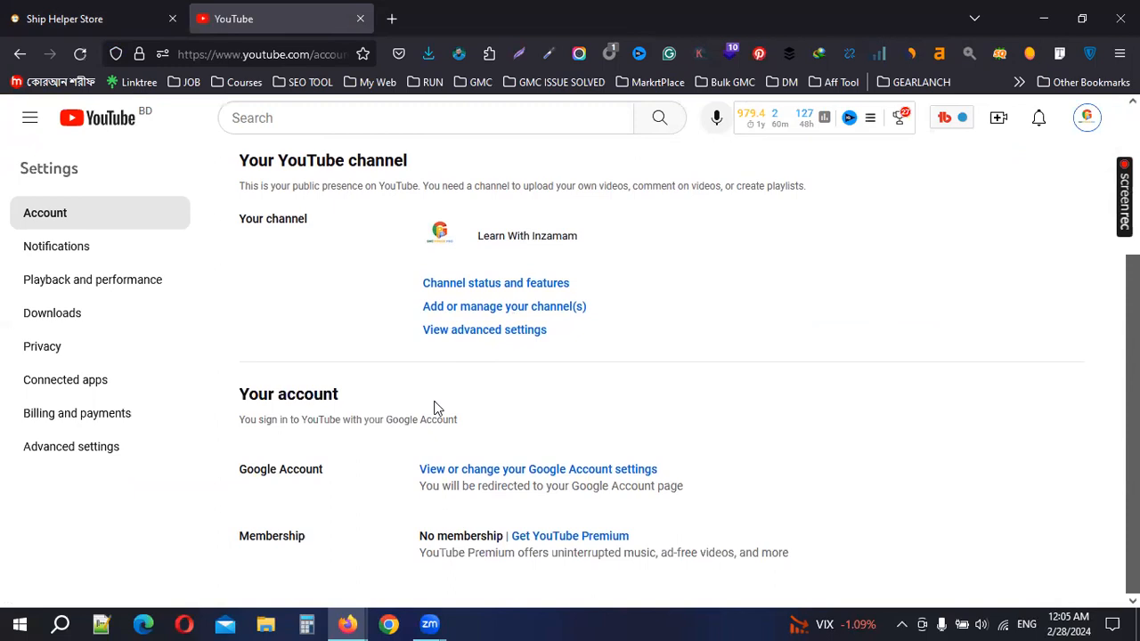
Switch to the owner's personal channel with 10 subscribers under the other Google account
{"action": "left_click", "coordinate": [1086, 118]}
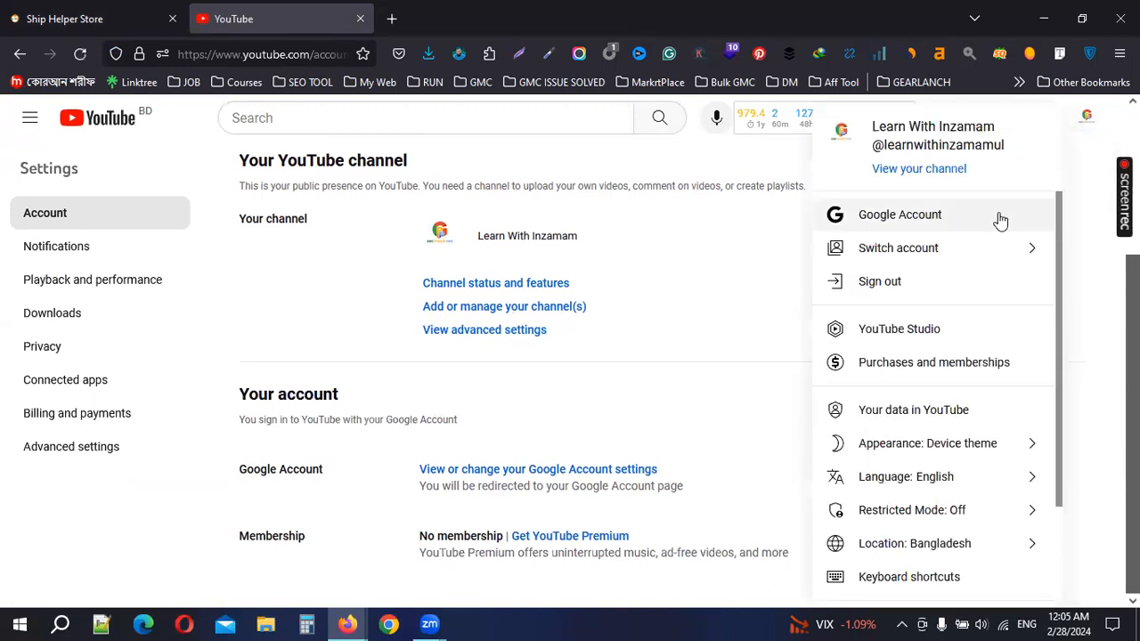
{"action": "left_click", "coordinate": [1024, 256]}
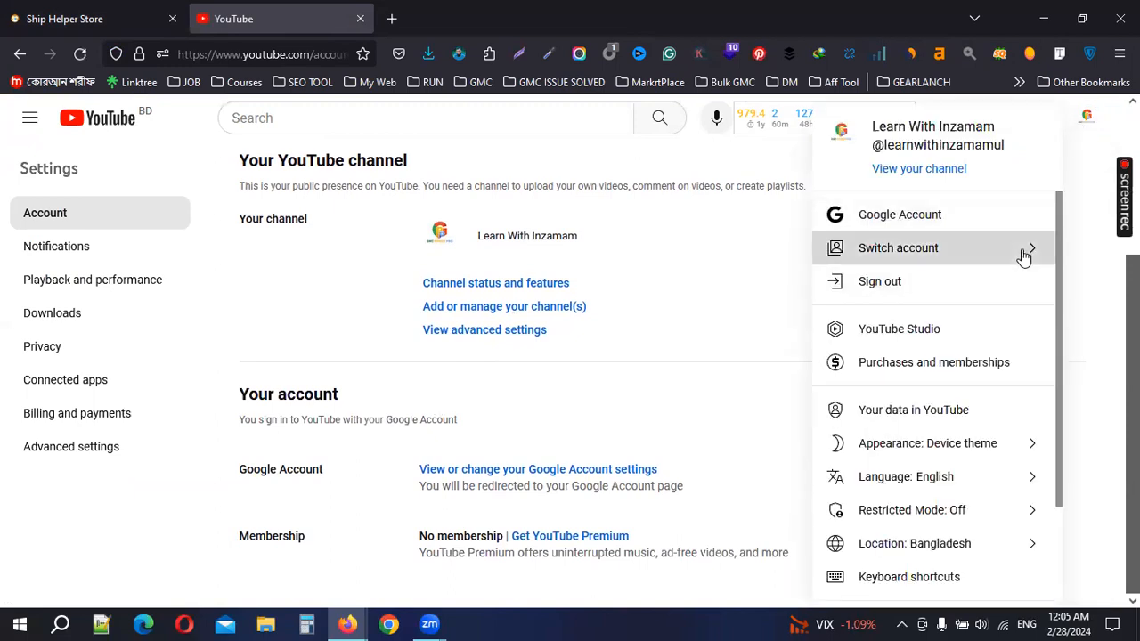
{"action": "scroll", "coordinate": [944, 338], "scroll_direction": "down", "scroll_amount": 8}
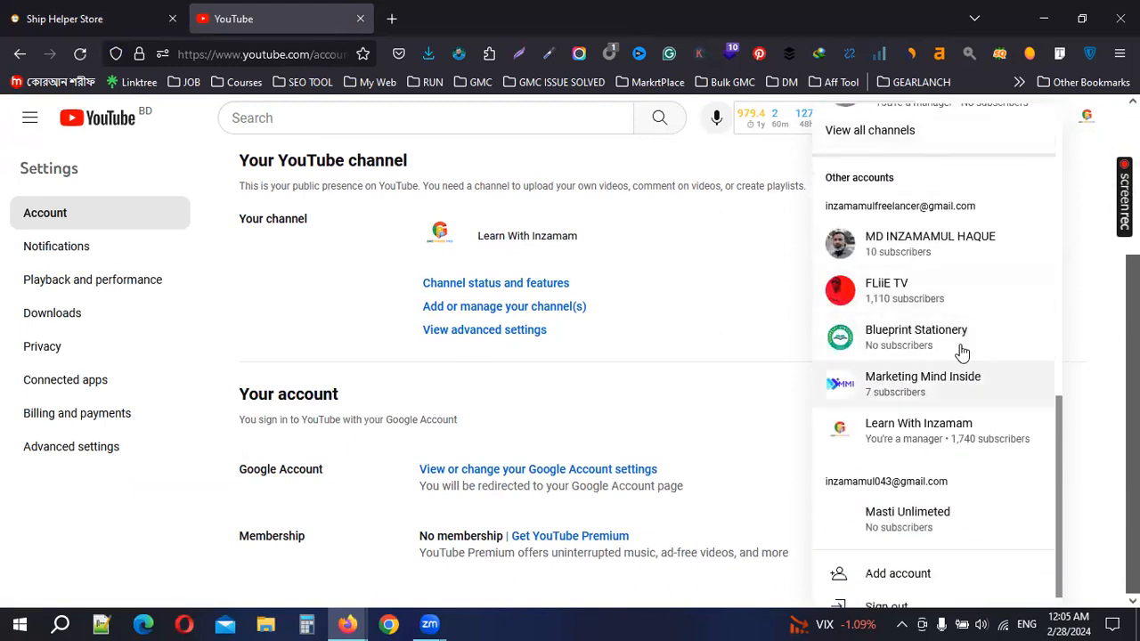
{"action": "left_click", "coordinate": [936, 247]}
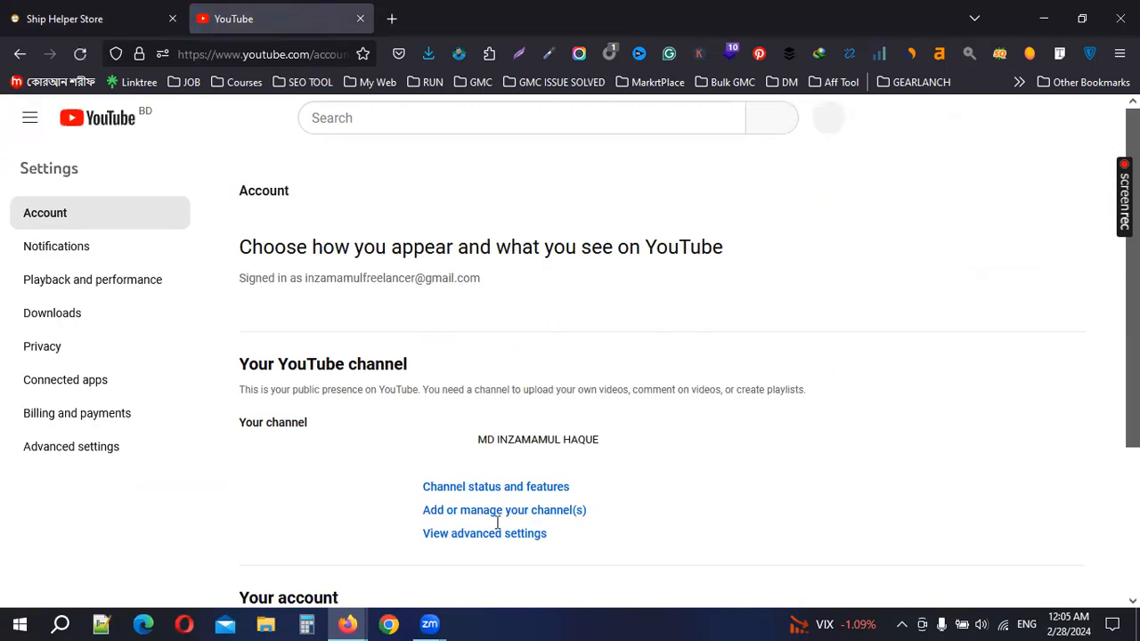
Open the account's list of all channels and start creating a new channel
{"action": "scroll", "coordinate": [534, 418], "scroll_direction": "down", "scroll_amount": 2}
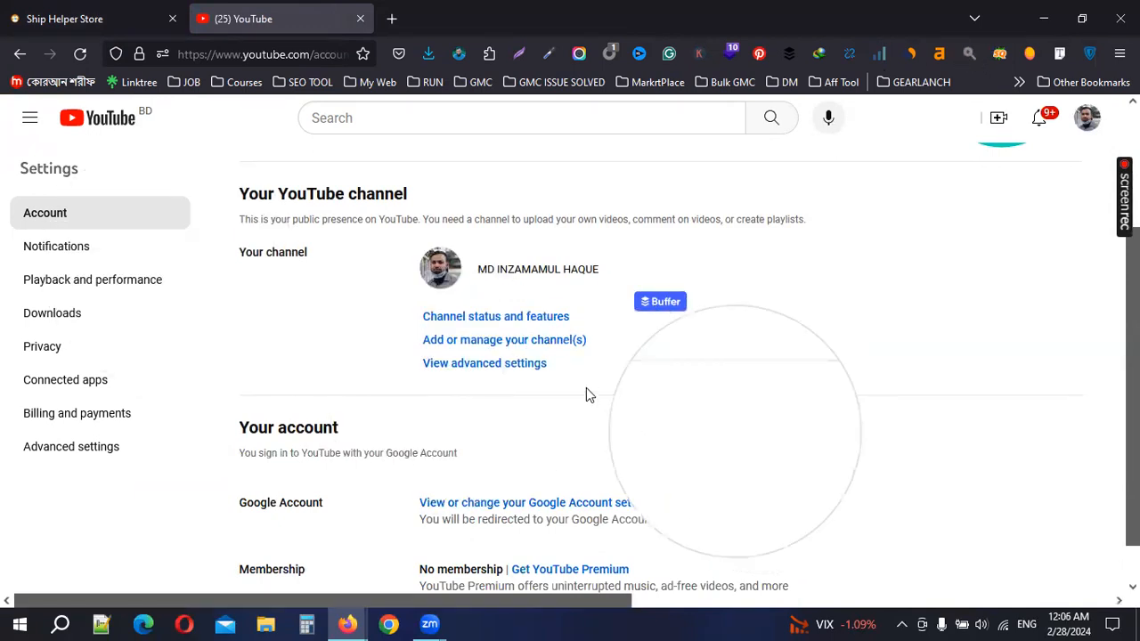
{"action": "left_click", "coordinate": [492, 348]}
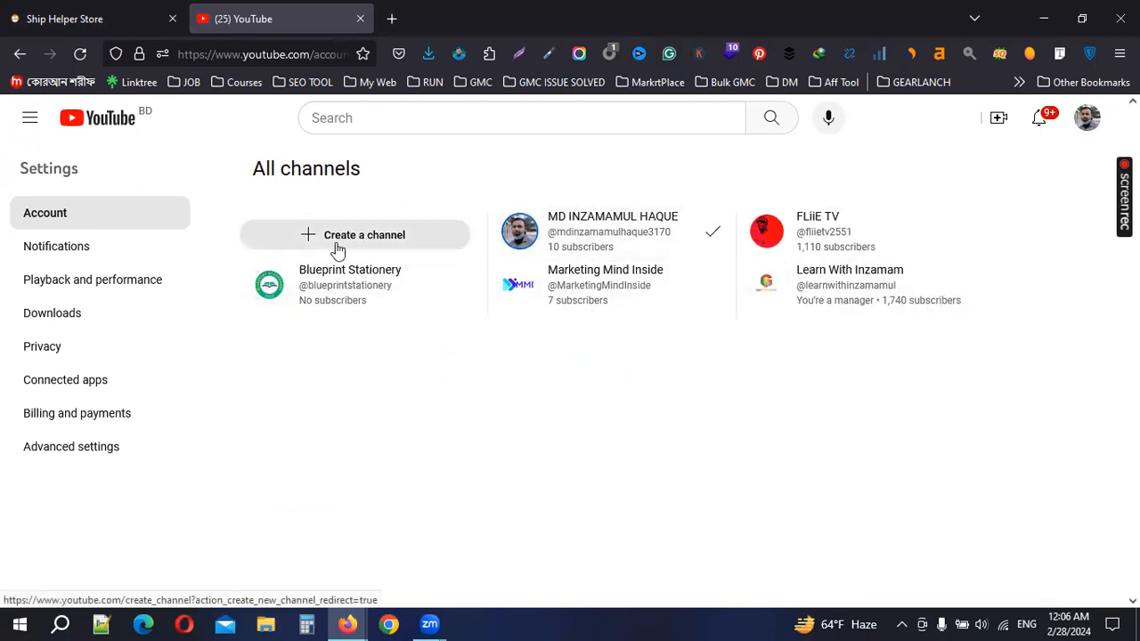
{"action": "left_click", "coordinate": [371, 242]}
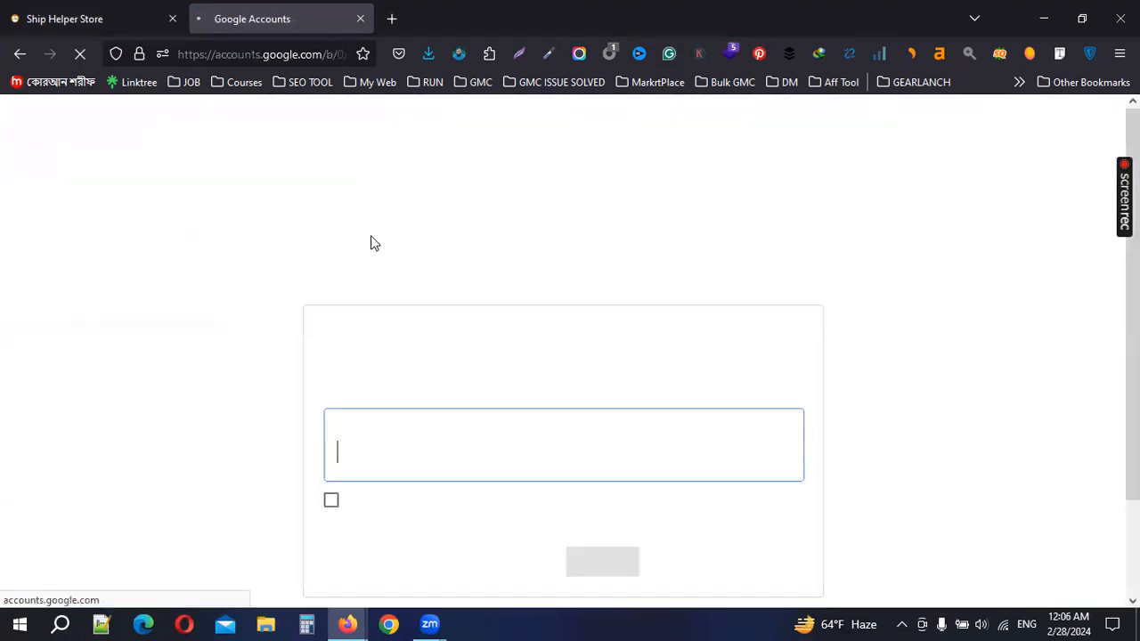
Check the store's name on its website and enter "Ship Helper Store" as the new channel's name
{"action": "left_click", "coordinate": [80, 11]}
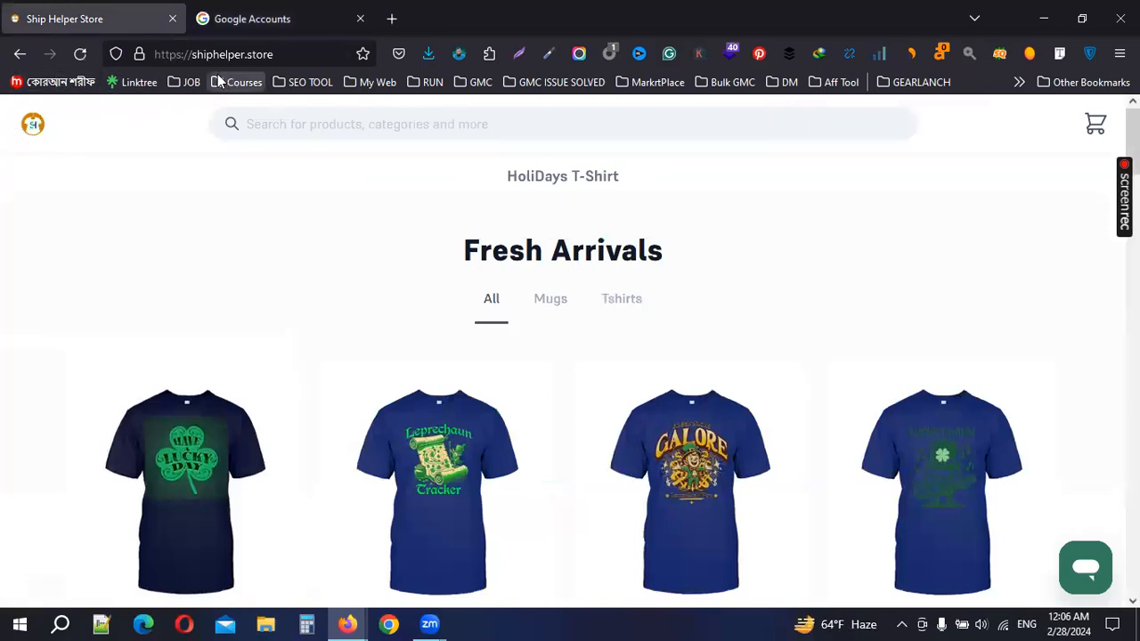
{"action": "left_click", "coordinate": [258, 26]}
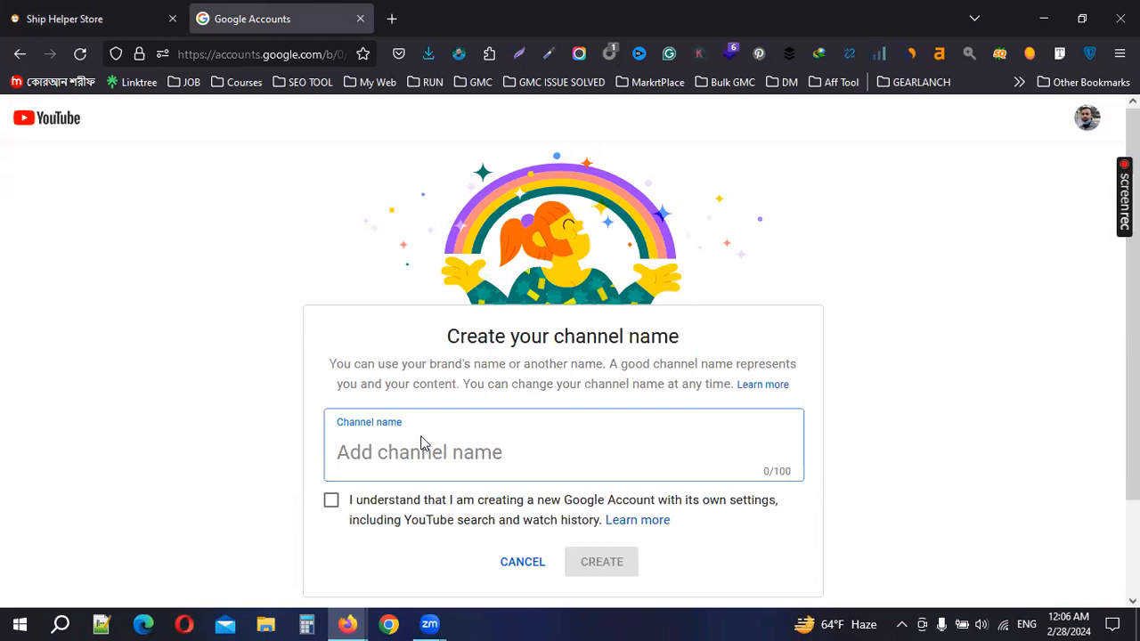
{"action": "type", "text": "Ship"}
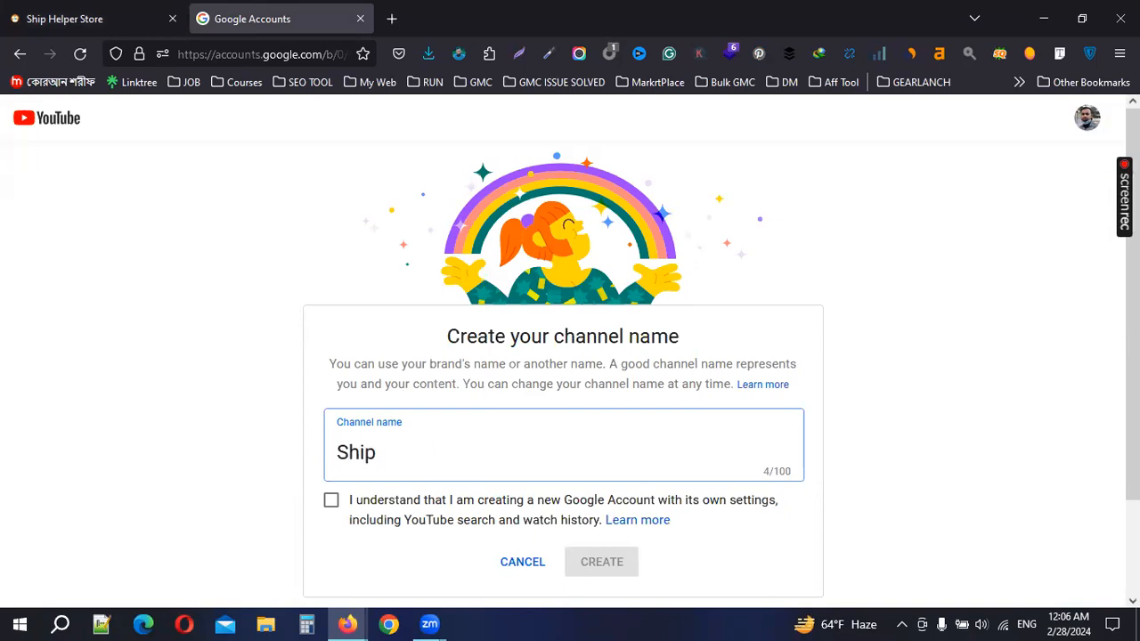
{"action": "key", "text": "BackSpace"}
{"action": "type", "text": "p Helper Store"}
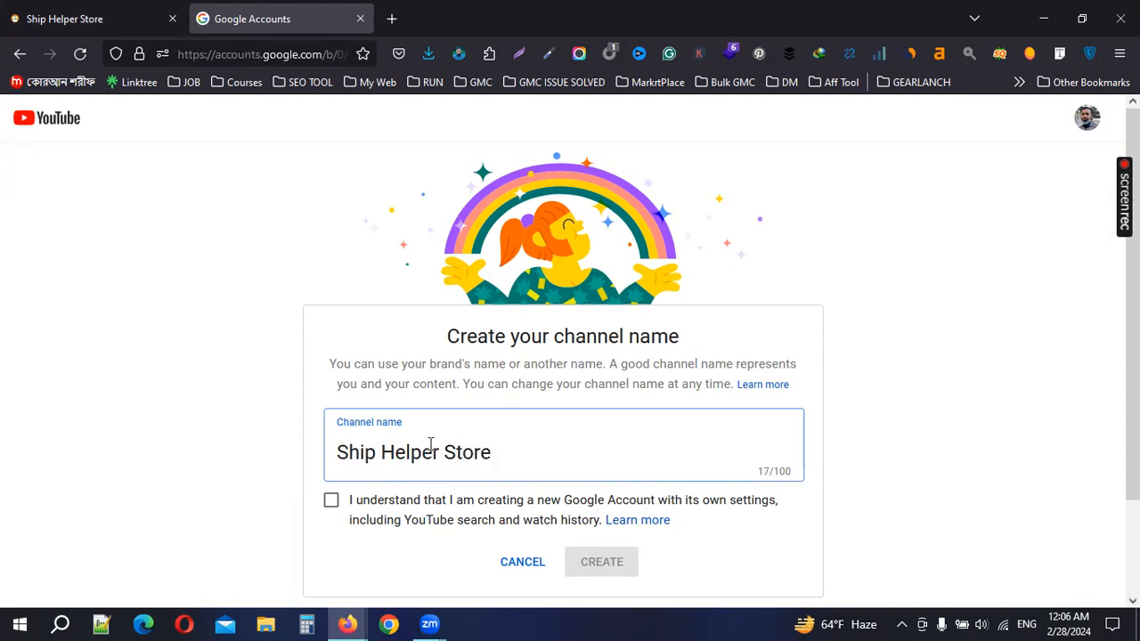
{"action": "left_click_drag", "start_coordinate": [522, 442], "coordinate": [292, 430]}
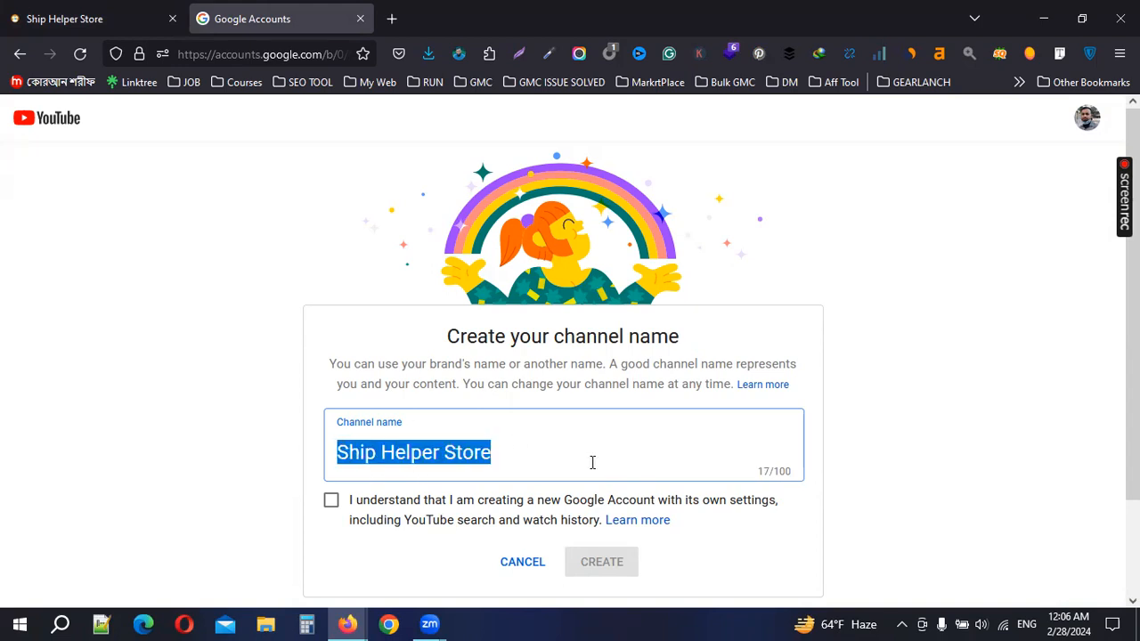
{"action": "scroll", "coordinate": [522, 452], "scroll_direction": "down", "scroll_amount": 2}
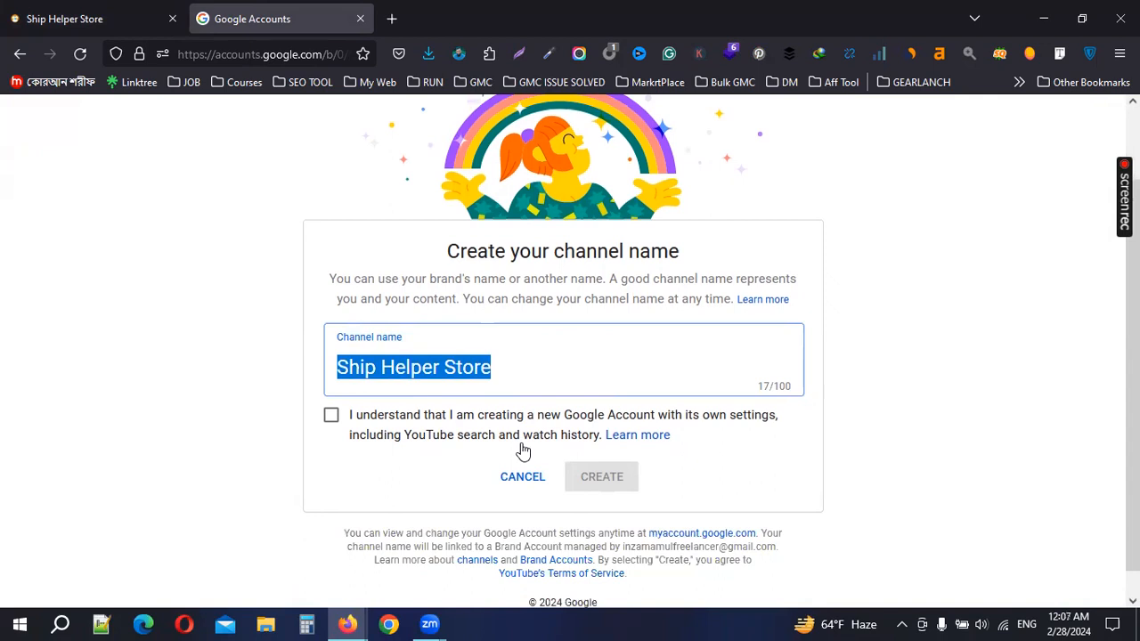
{"action": "left_click", "coordinate": [525, 366]}
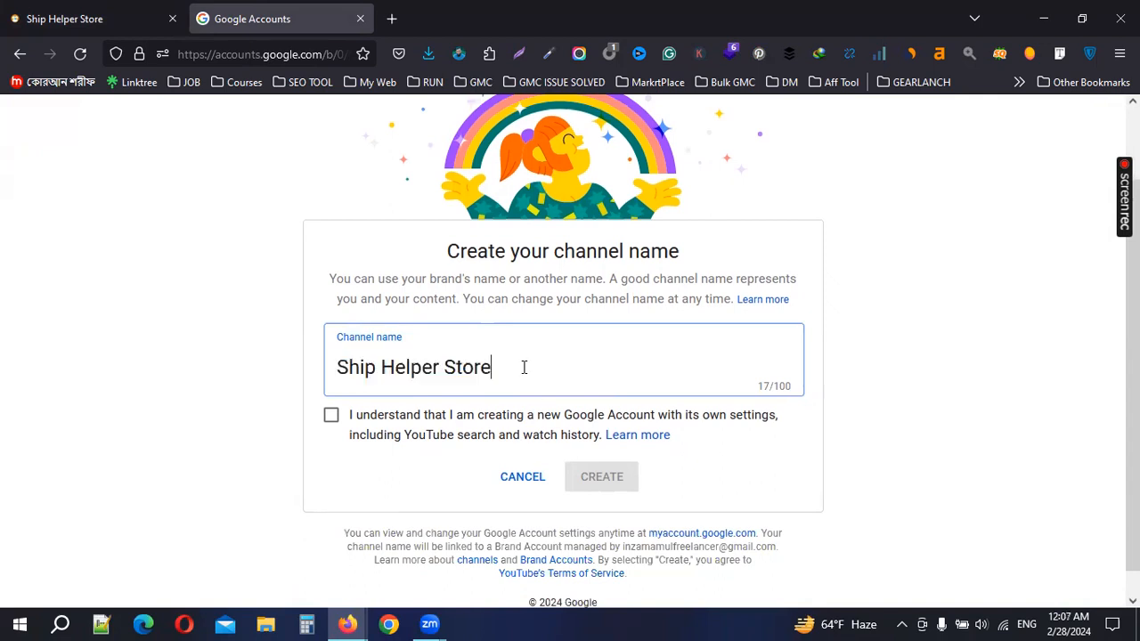
Accept the new Google Account acknowledgement, recheck the channel name against the store site, and create the channel
{"action": "left_click", "coordinate": [331, 419]}
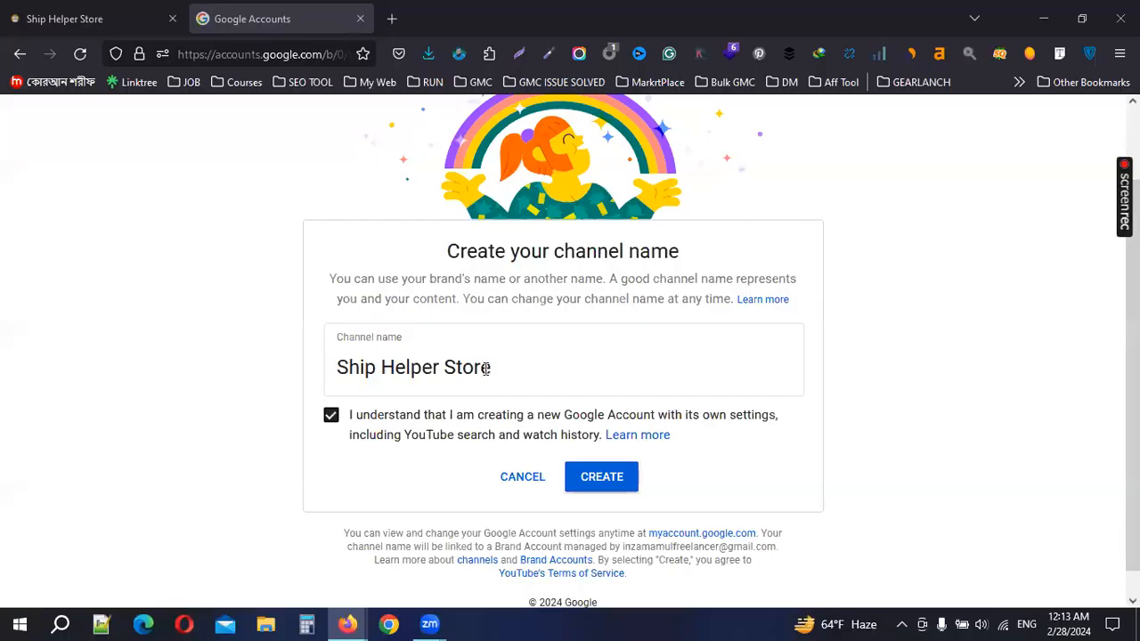
{"action": "left_click", "coordinate": [84, 25]}
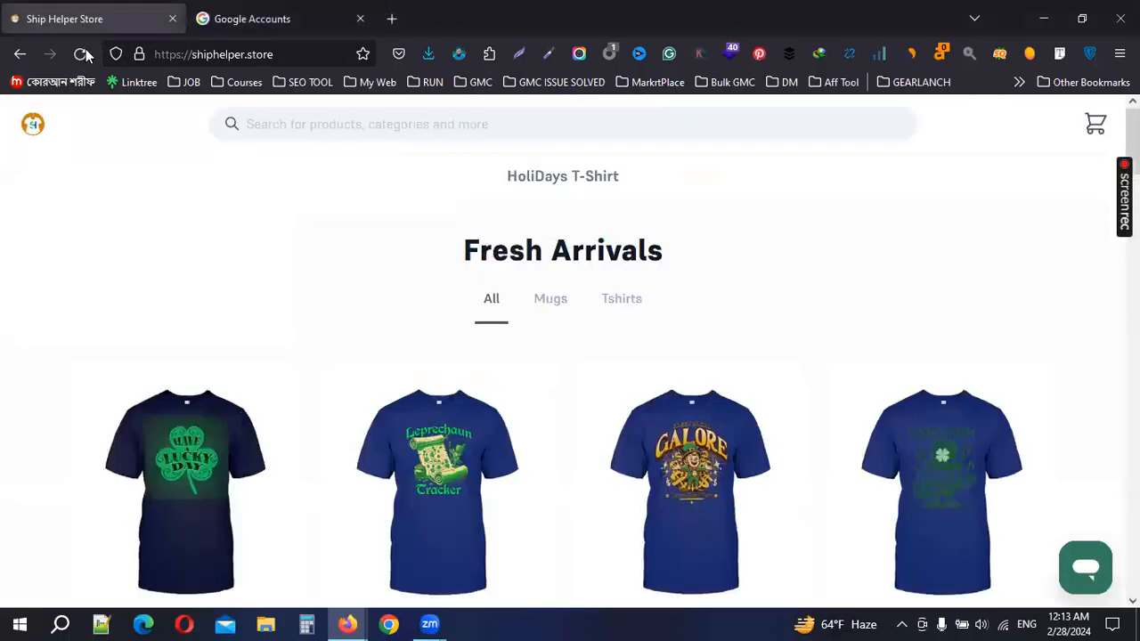
{"action": "left_click", "coordinate": [283, 14]}
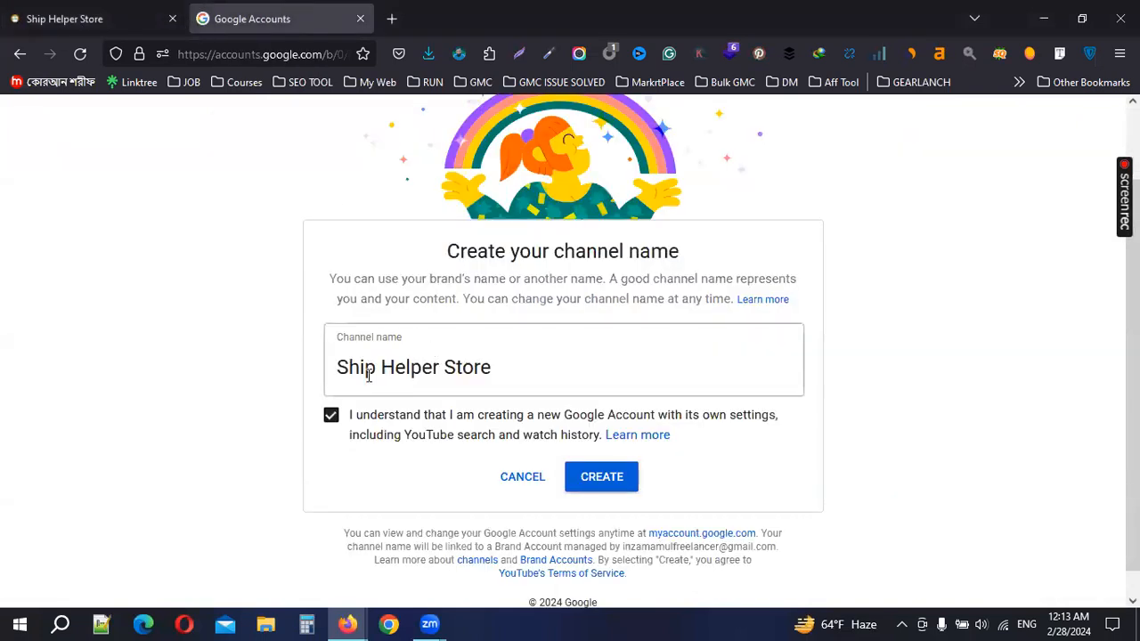
{"action": "left_click_drag", "start_coordinate": [340, 337], "coordinate": [445, 344]}
{"action": "left_click", "coordinate": [451, 345]}
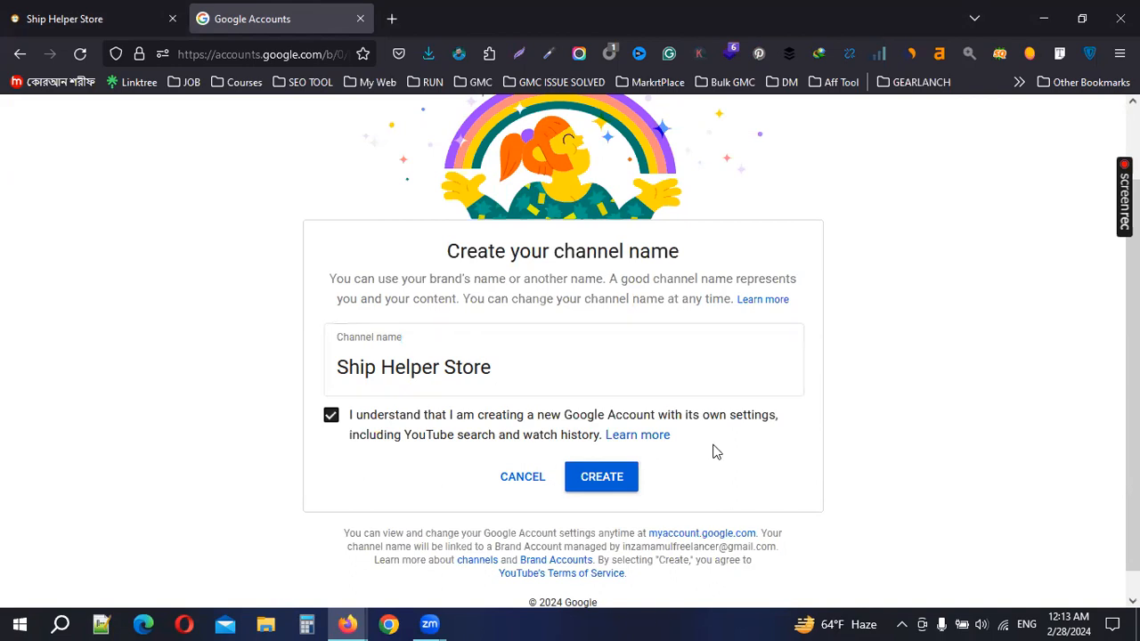
{"action": "scroll", "coordinate": [796, 417], "scroll_direction": "down", "scroll_amount": 1}
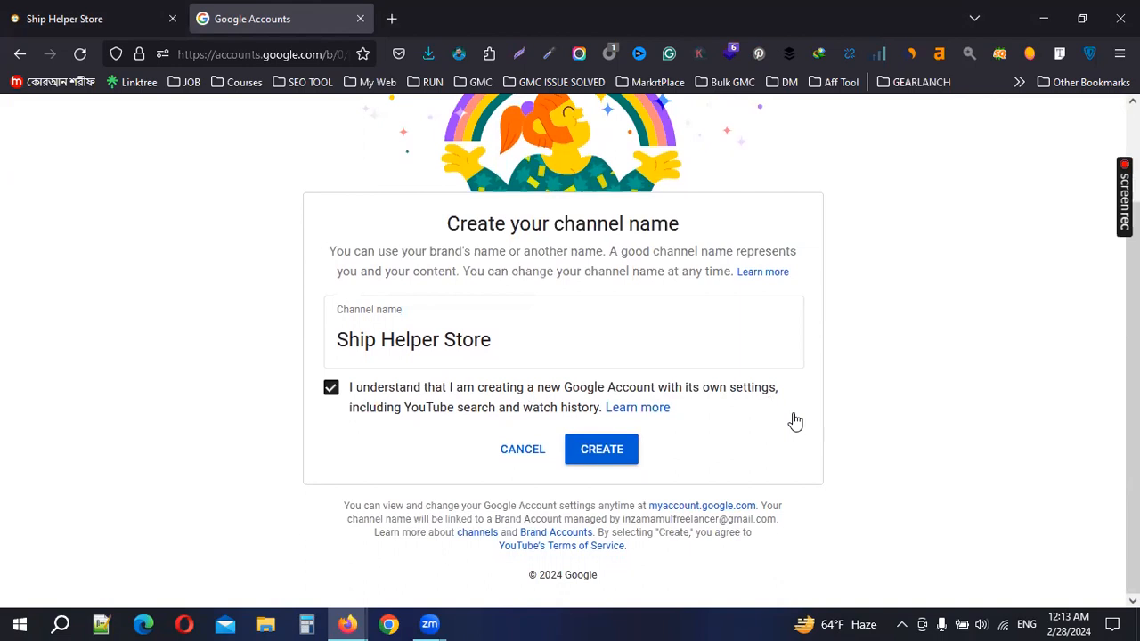
{"action": "left_click", "coordinate": [597, 453]}
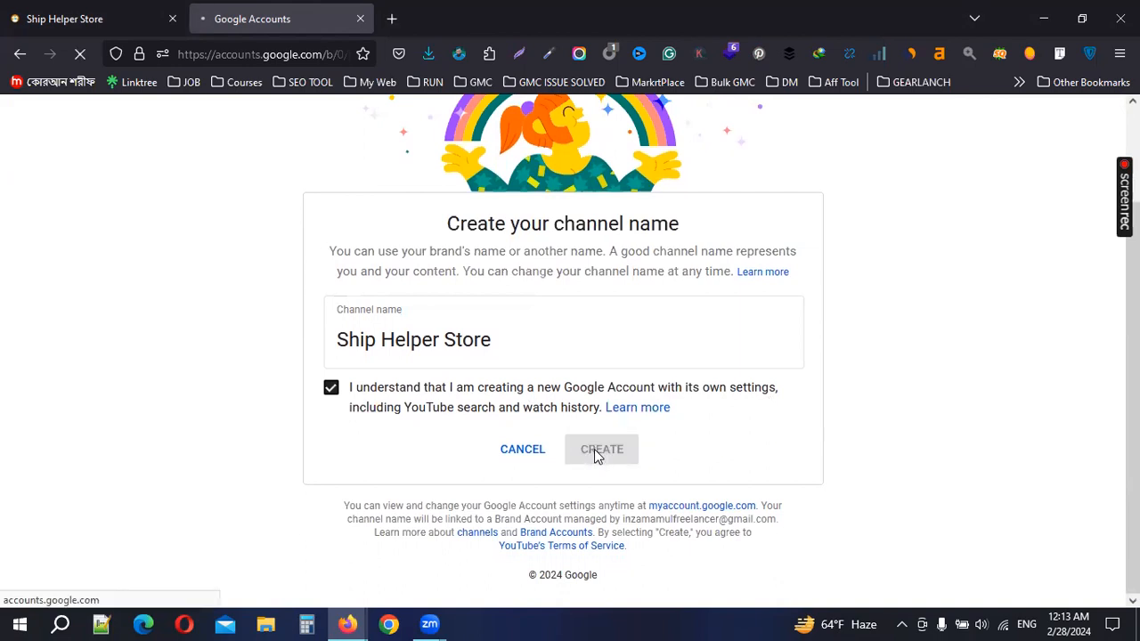
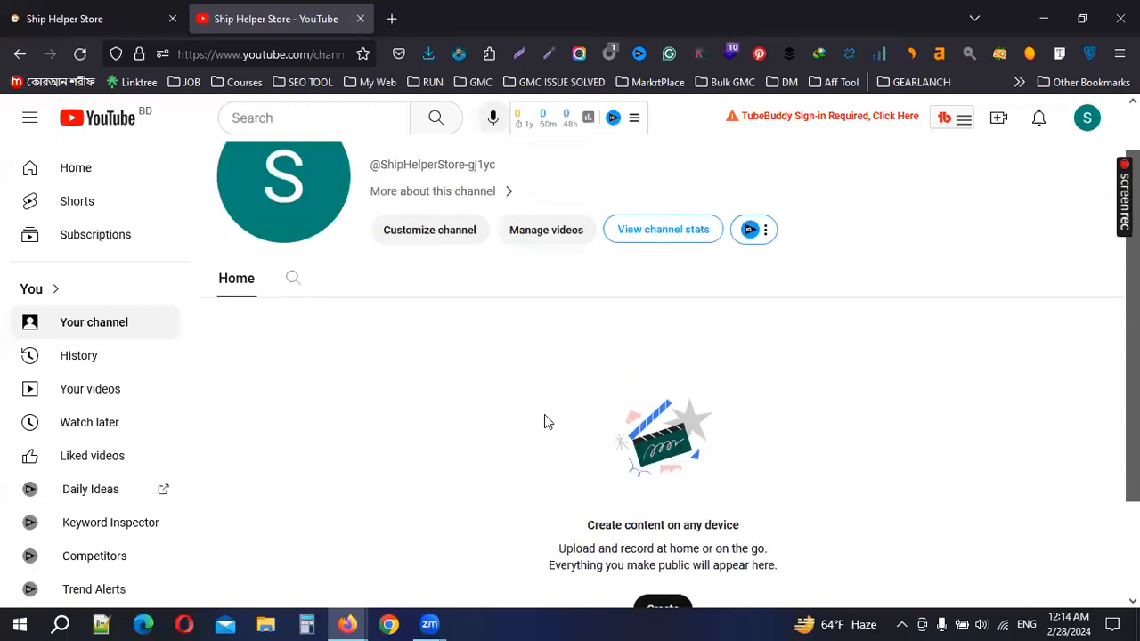
Open the new channel's customization page and save the Ship Helper Store logo as a PNG image in Downloads
{"action": "left_click", "coordinate": [439, 288]}
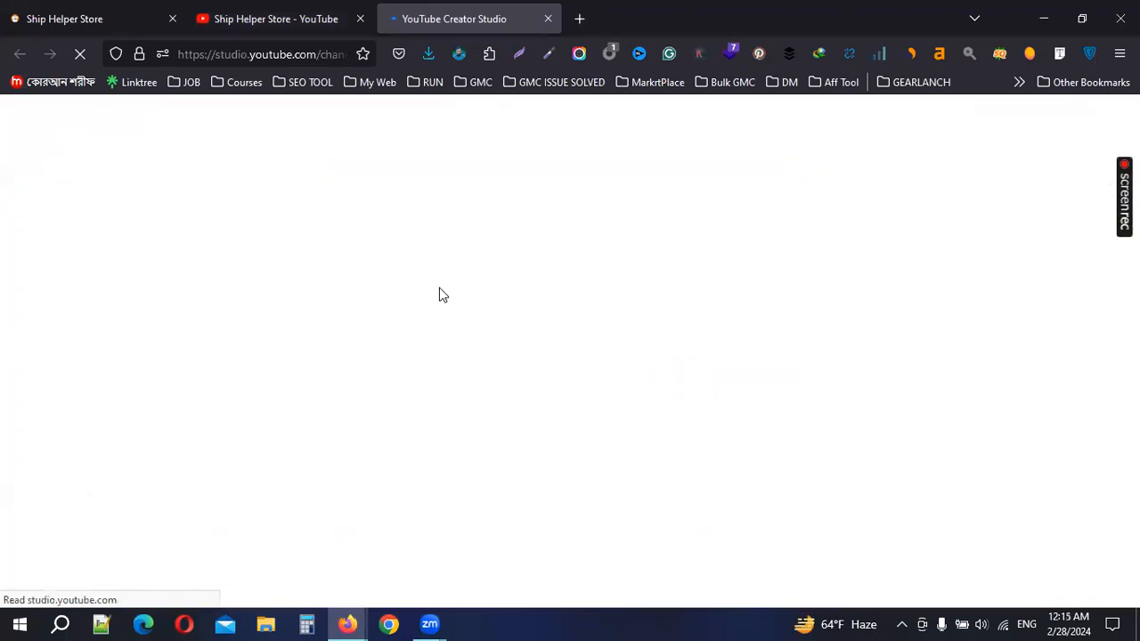
{"action": "left_click", "coordinate": [51, 18]}
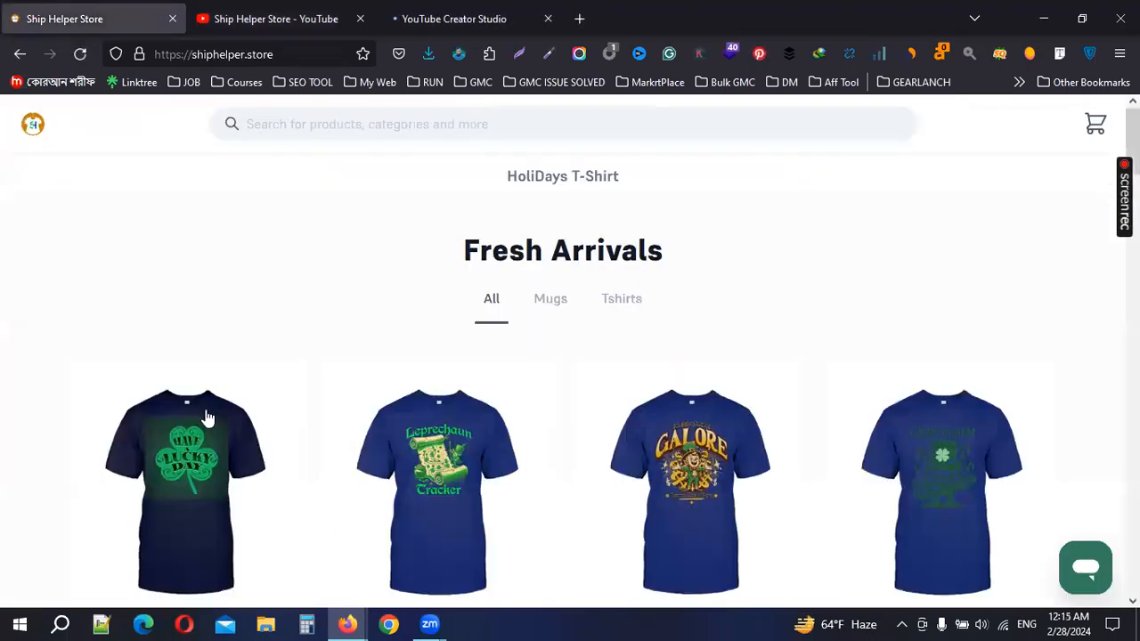
{"action": "right_click", "coordinate": [23, 124]}
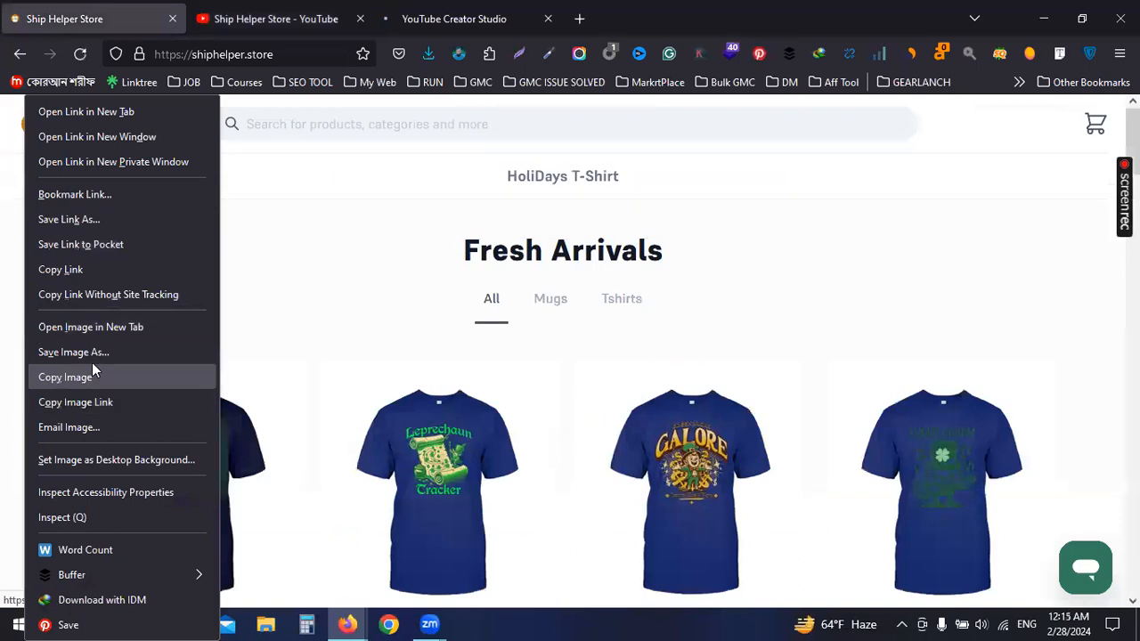
{"action": "left_click", "coordinate": [96, 351]}
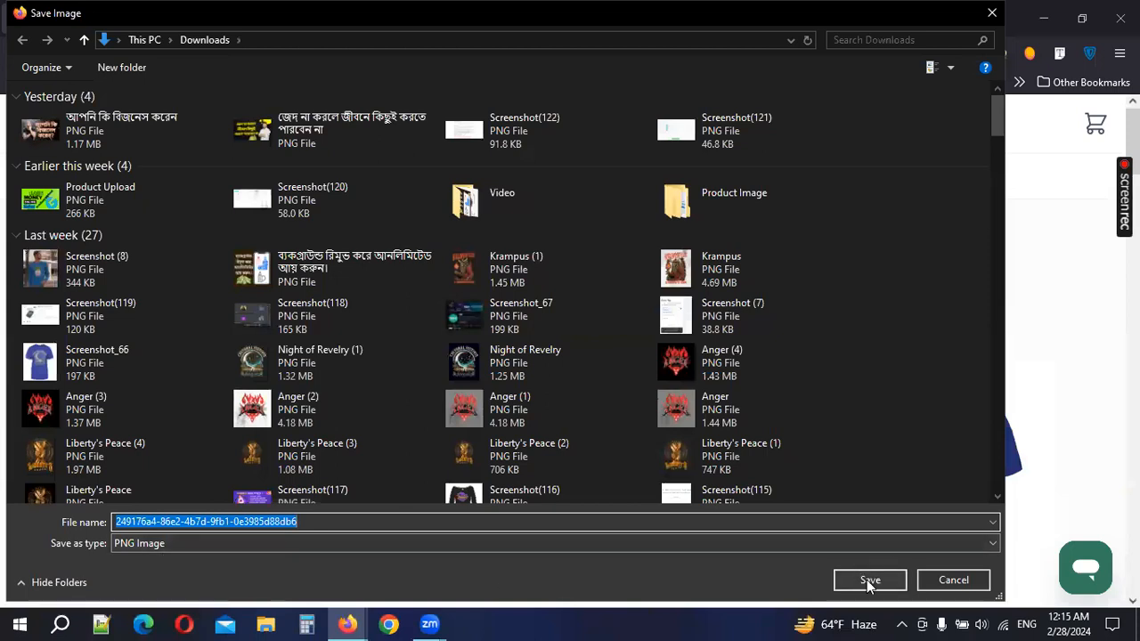
{"action": "left_click", "coordinate": [868, 582]}
{"action": "left_click", "coordinate": [442, 14]}
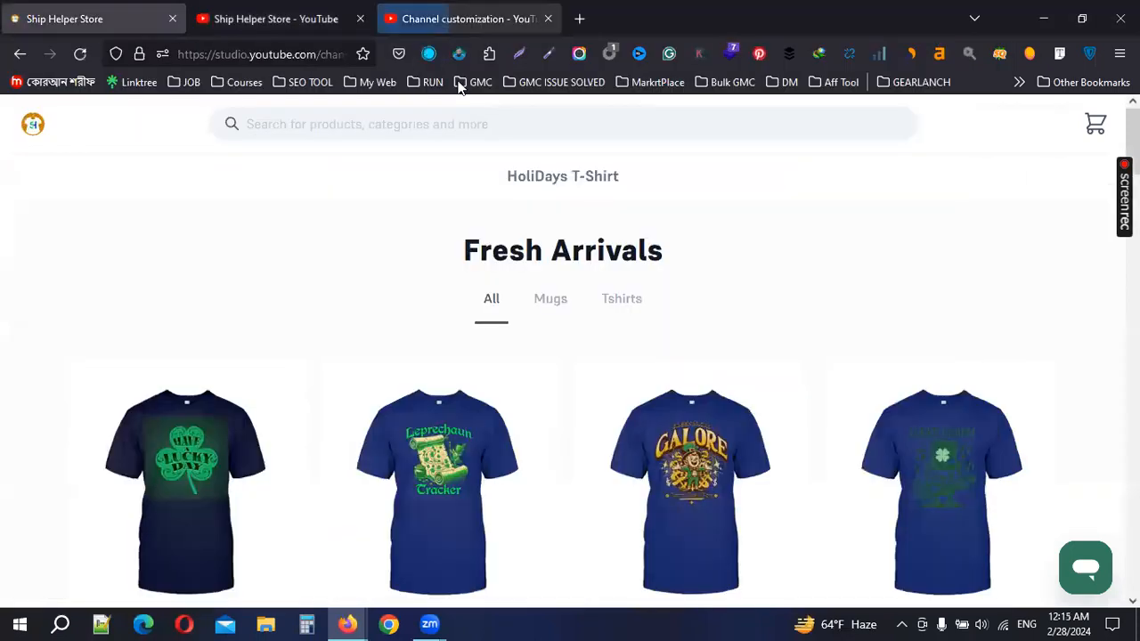
Dismiss the YouTube Studio welcome screen and feature notices, and open the channel's Branding settings
{"action": "left_click", "coordinate": [587, 483]}
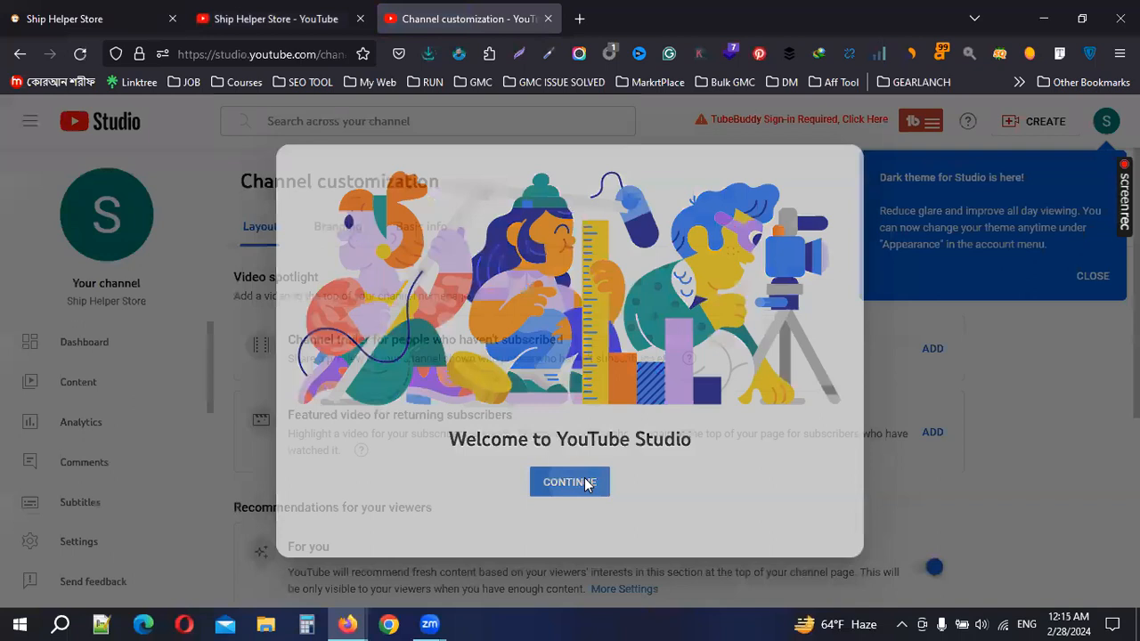
{"action": "scroll", "coordinate": [427, 400], "scroll_direction": "down", "scroll_amount": 3}
{"action": "scroll", "coordinate": [424, 400], "scroll_direction": "up", "scroll_amount": 3}
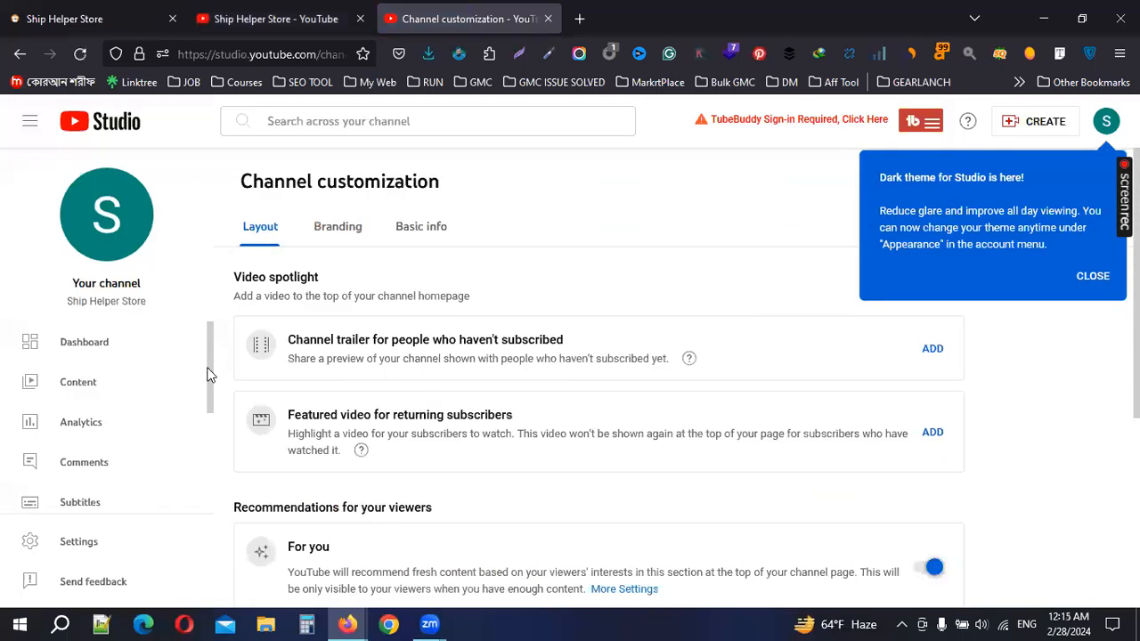
{"action": "scroll", "coordinate": [419, 360], "scroll_direction": "down", "scroll_amount": 4}
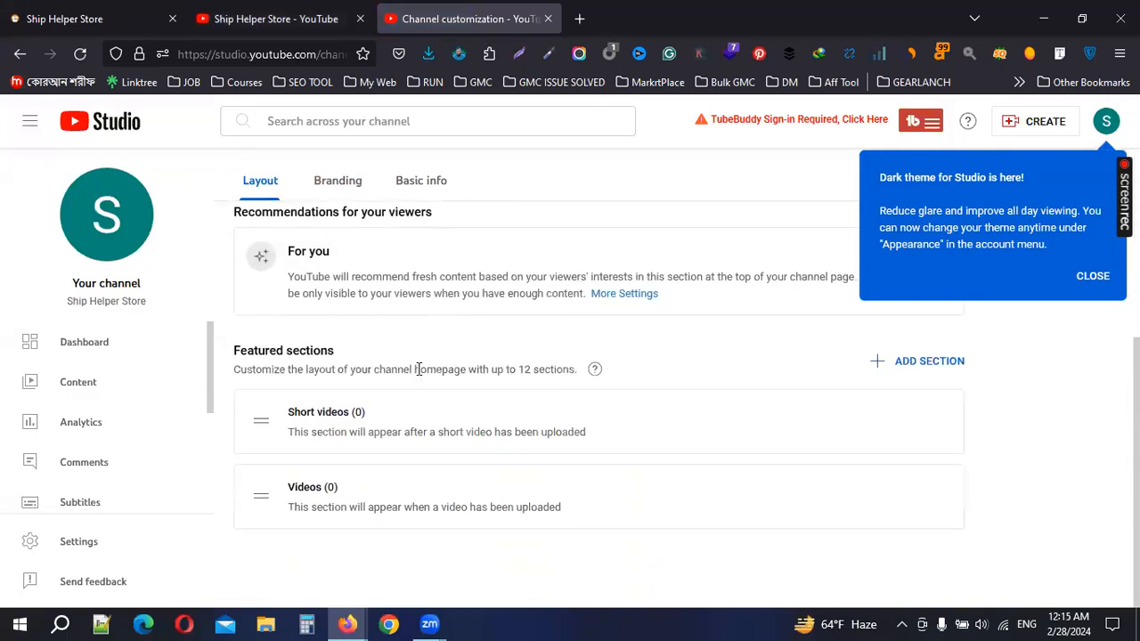
{"action": "scroll", "coordinate": [467, 467], "scroll_direction": "up", "scroll_amount": 4}
{"action": "left_click", "coordinate": [1095, 277]}
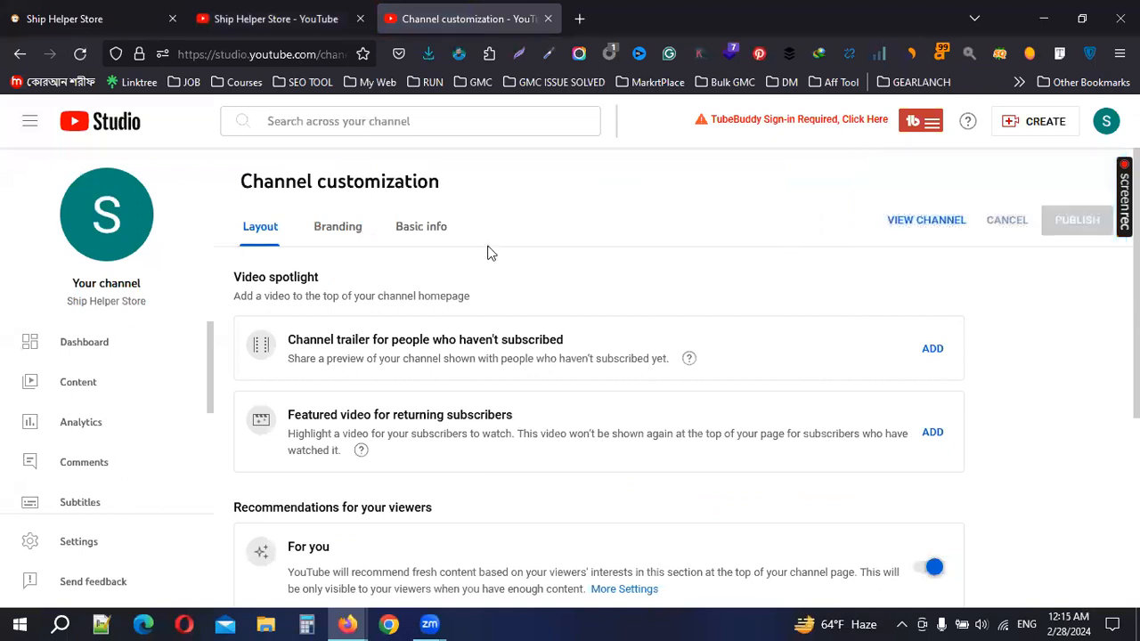
{"action": "triple_click", "coordinate": [347, 190]}
{"action": "left_click", "coordinate": [1045, 323]}
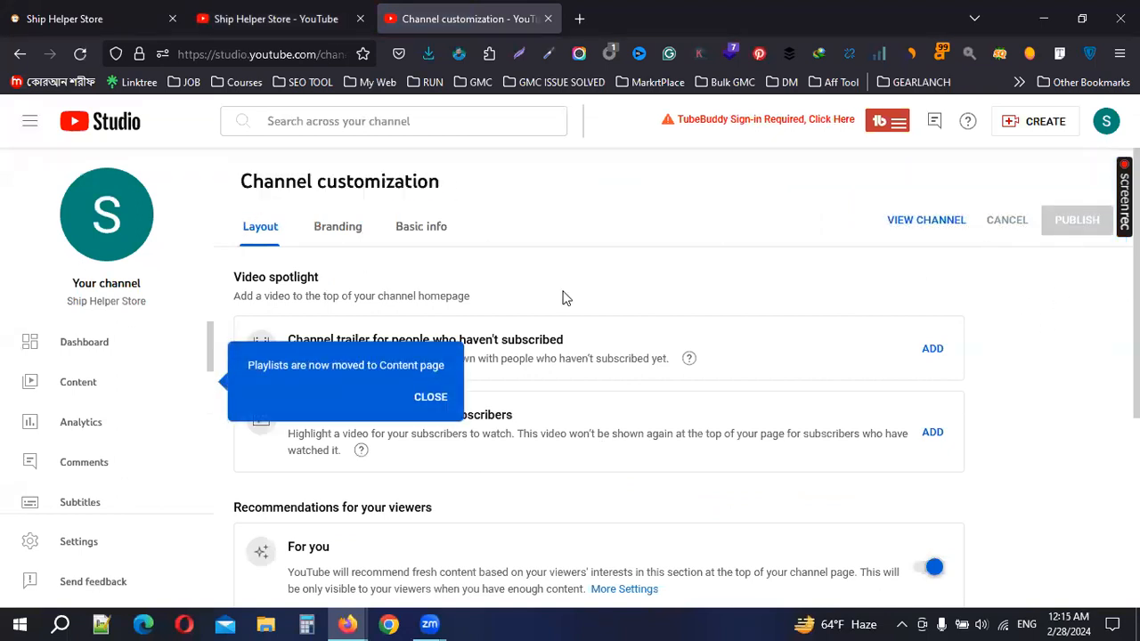
{"action": "left_click", "coordinate": [430, 398]}
{"action": "left_click", "coordinate": [338, 238]}
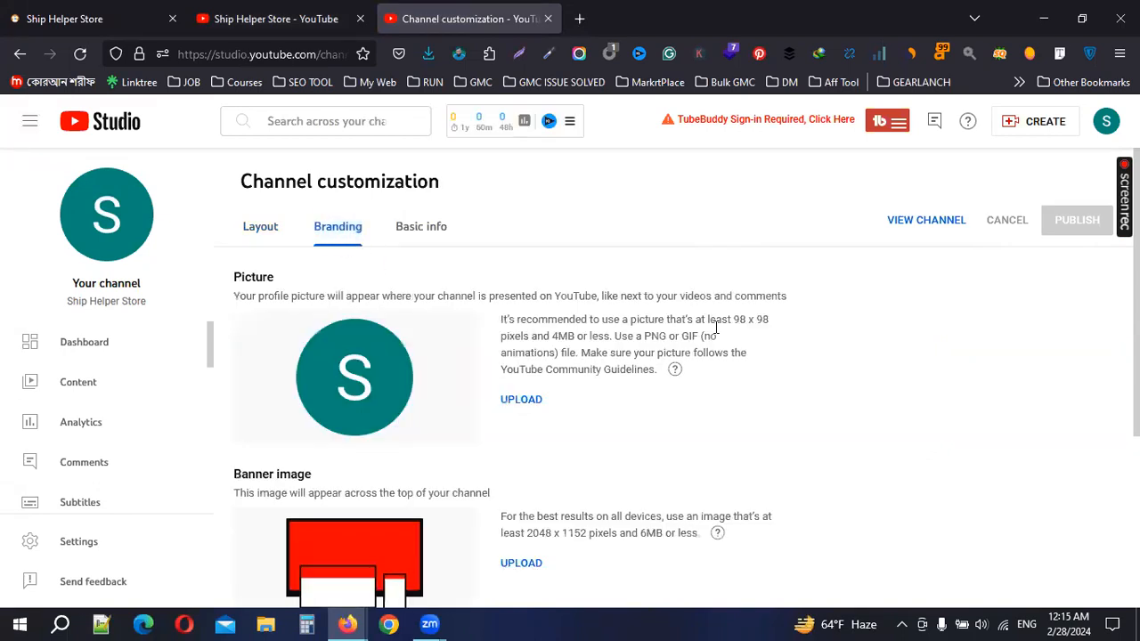
Upload the Ship Helper Store logo PNG from Downloads as the channel's profile picture, keeping the default crop
{"action": "double_click", "coordinate": [250, 272]}
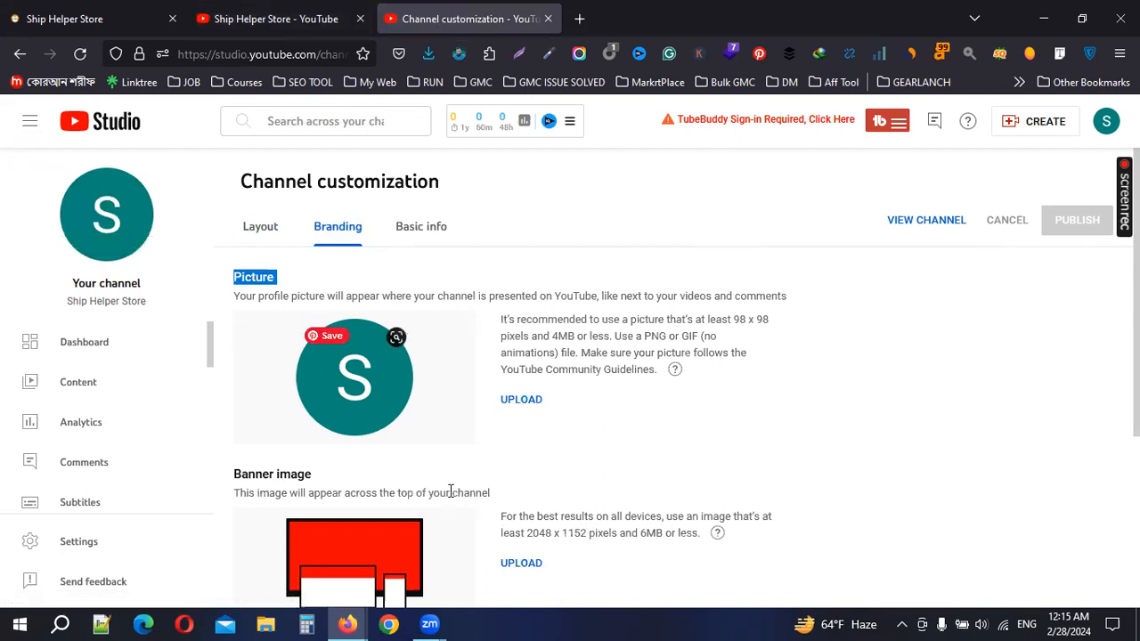
{"action": "left_click", "coordinate": [523, 402]}
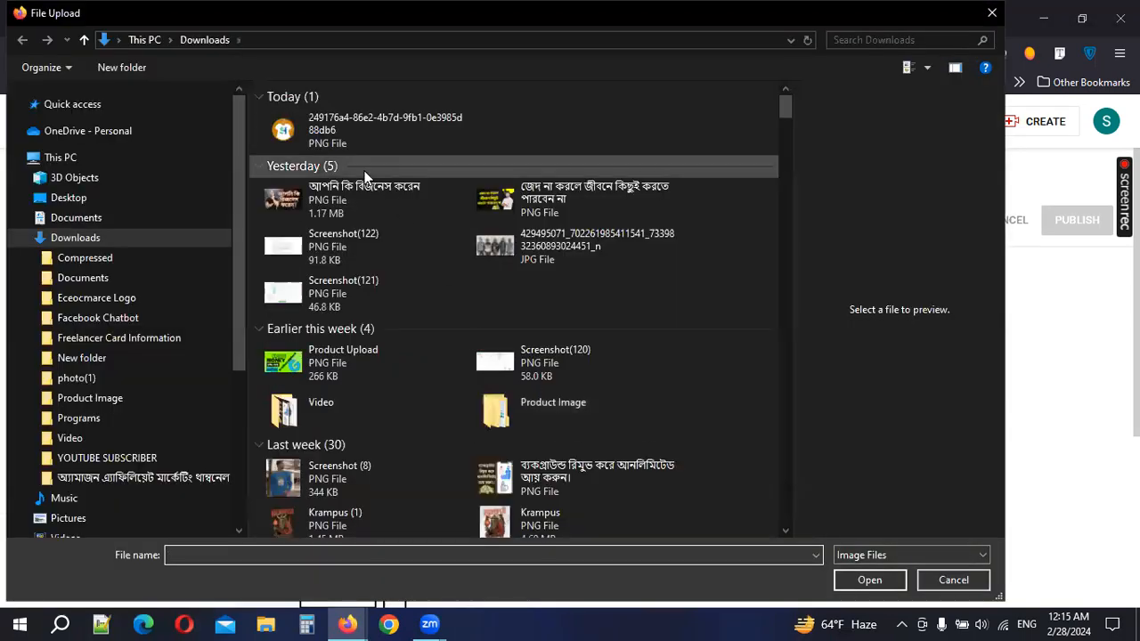
{"action": "left_click", "coordinate": [349, 135]}
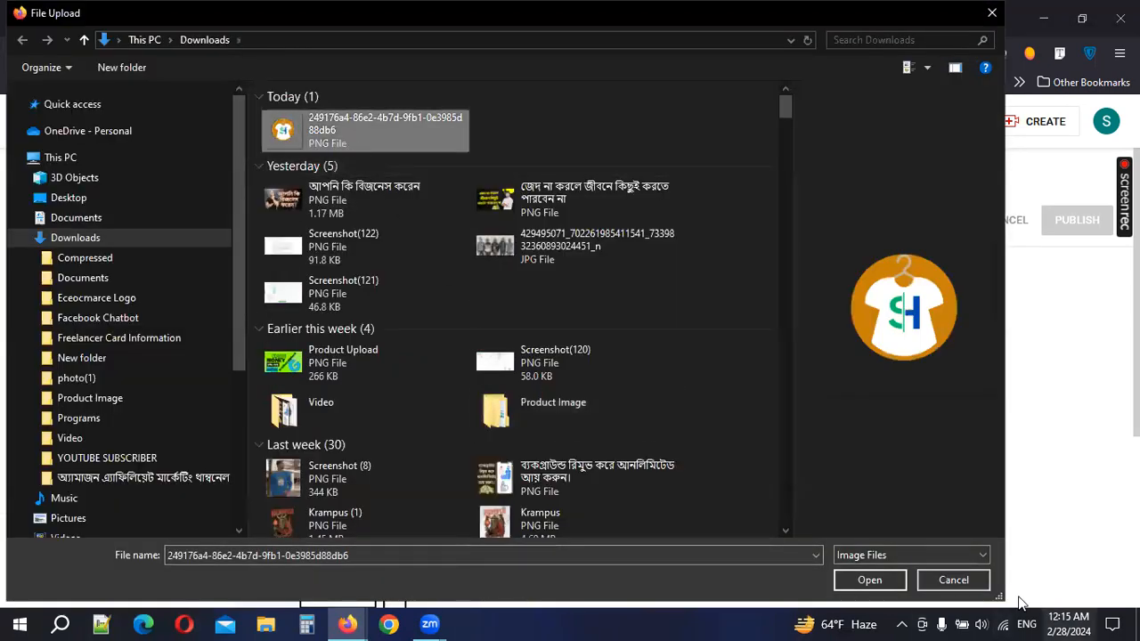
{"action": "left_click", "coordinate": [859, 580]}
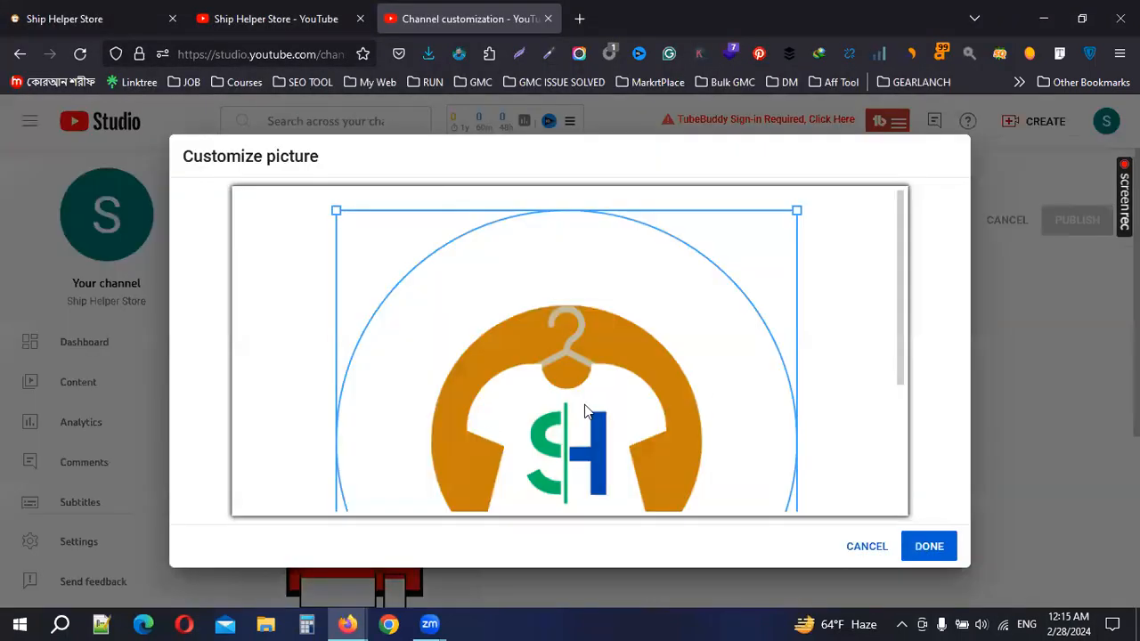
{"action": "scroll", "coordinate": [588, 402], "scroll_direction": "down", "scroll_amount": 3}
{"action": "scroll", "coordinate": [614, 412], "scroll_direction": "down", "scroll_amount": 1}
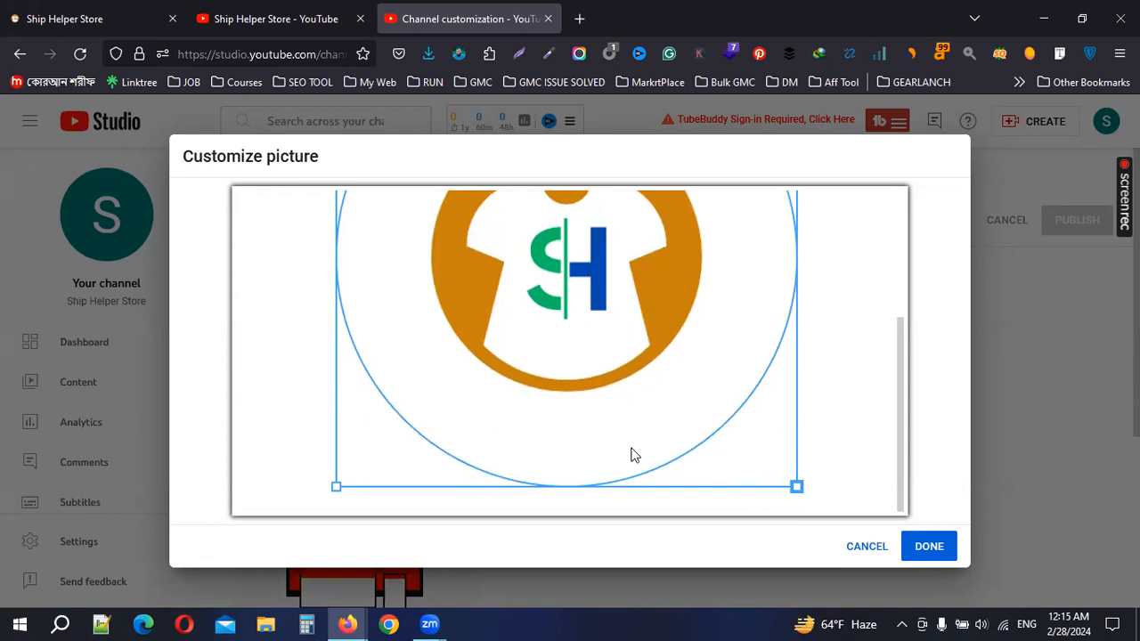
{"action": "scroll", "coordinate": [630, 446], "scroll_direction": "up", "scroll_amount": 3}
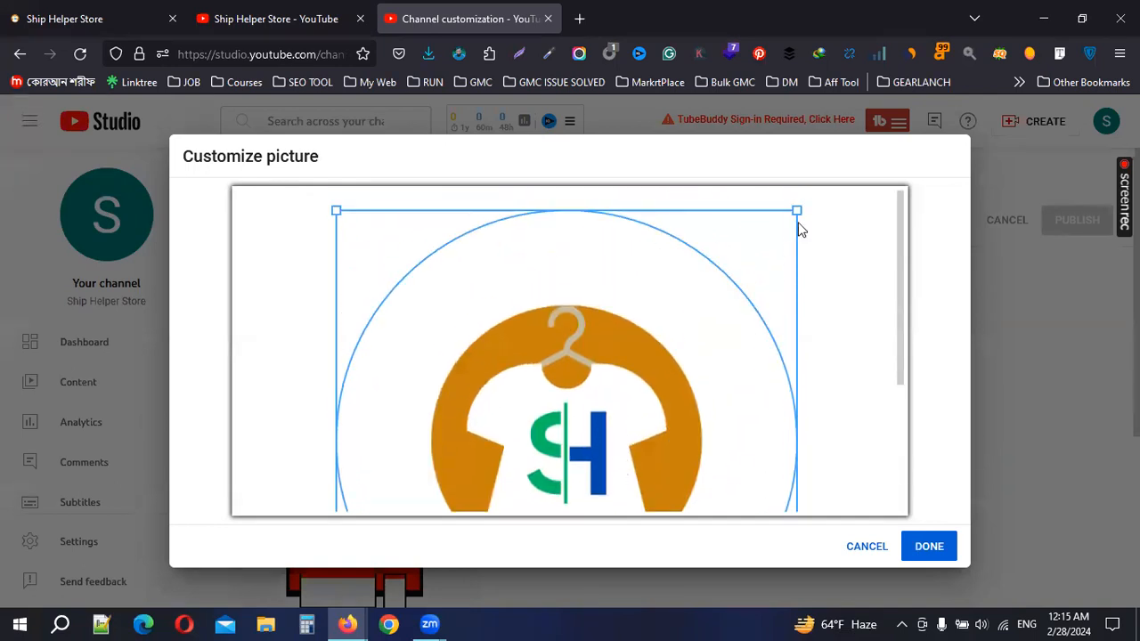
{"action": "left_click", "coordinate": [928, 548]}
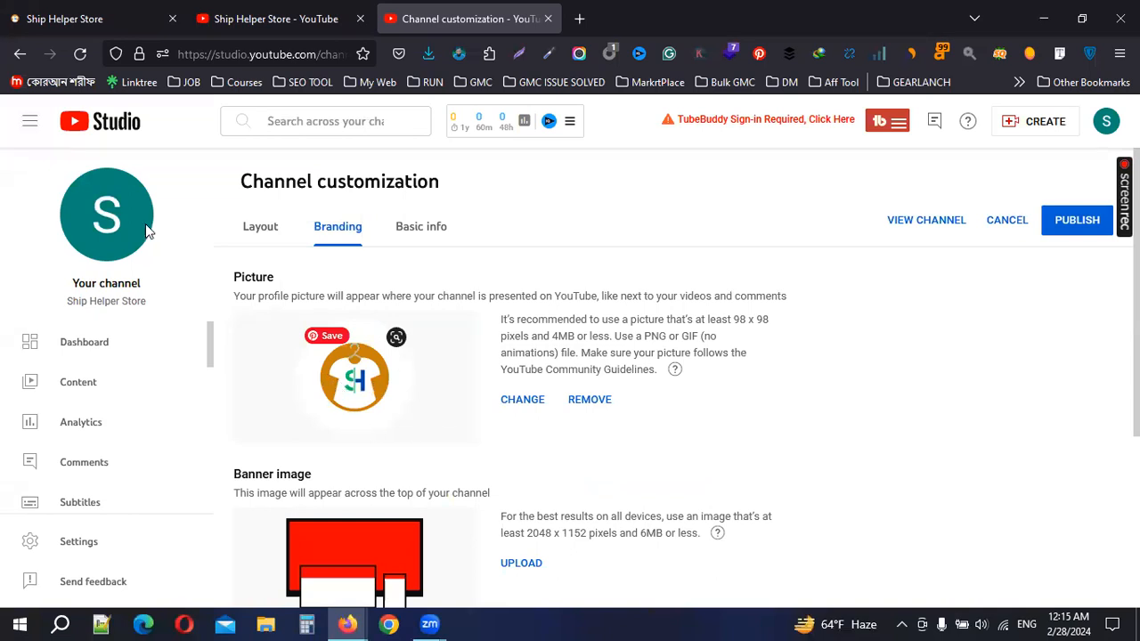
Check the recommended pixel dimensions for the channel's banner image
{"action": "scroll", "coordinate": [437, 469], "scroll_direction": "down", "scroll_amount": 3}
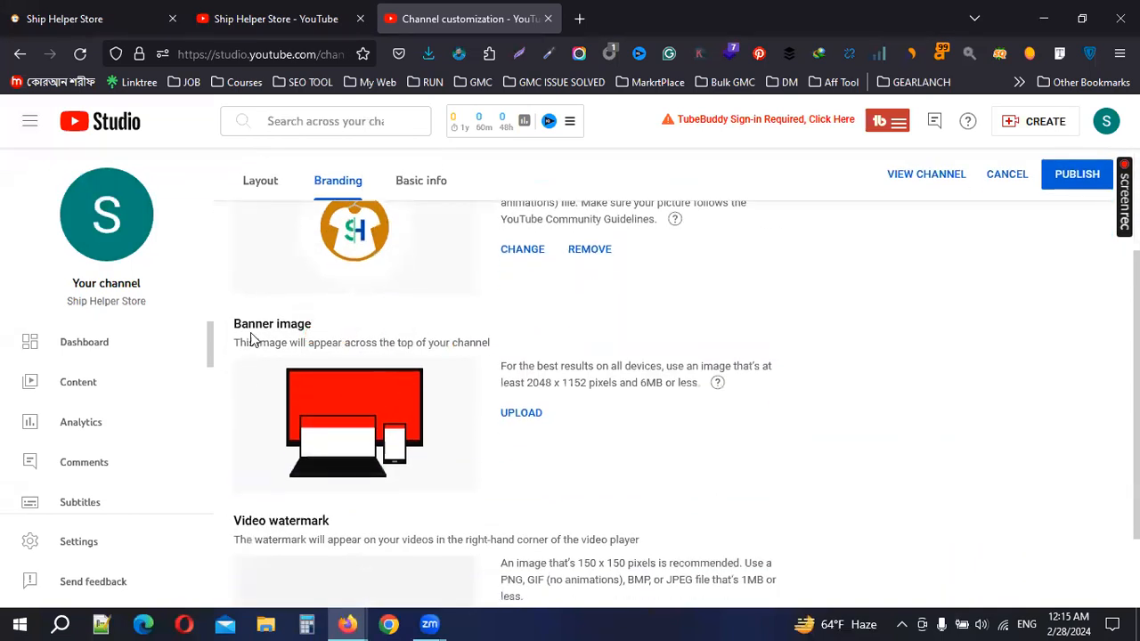
{"action": "left_click_drag", "start_coordinate": [345, 326], "coordinate": [347, 326]}
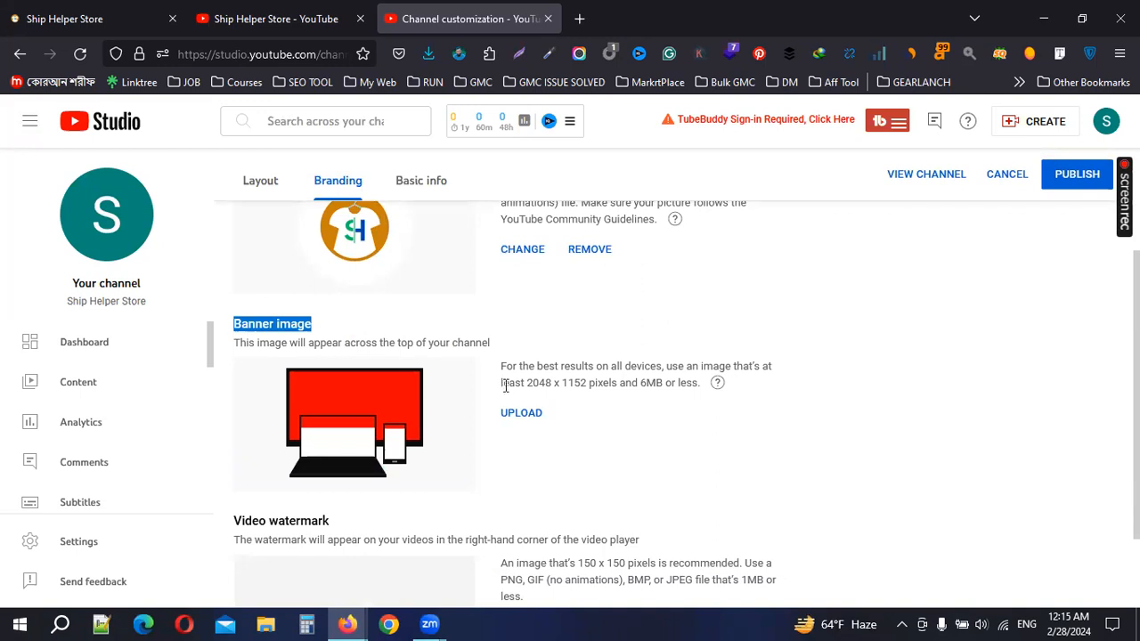
{"action": "left_click_drag", "start_coordinate": [528, 383], "coordinate": [552, 382]}
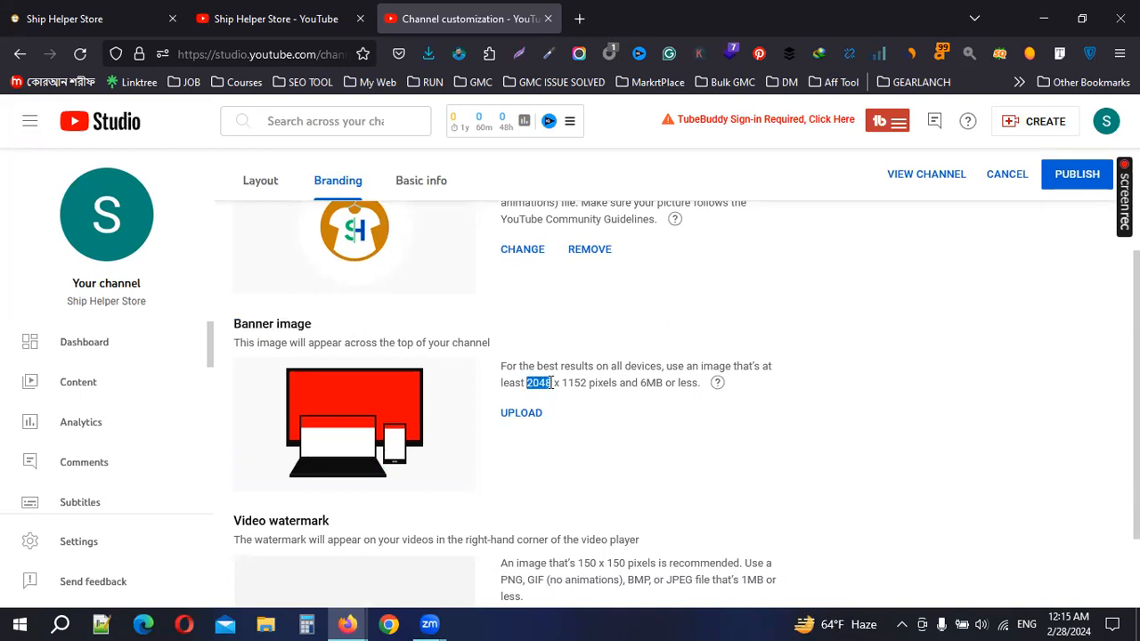
{"action": "left_click", "coordinate": [565, 386]}
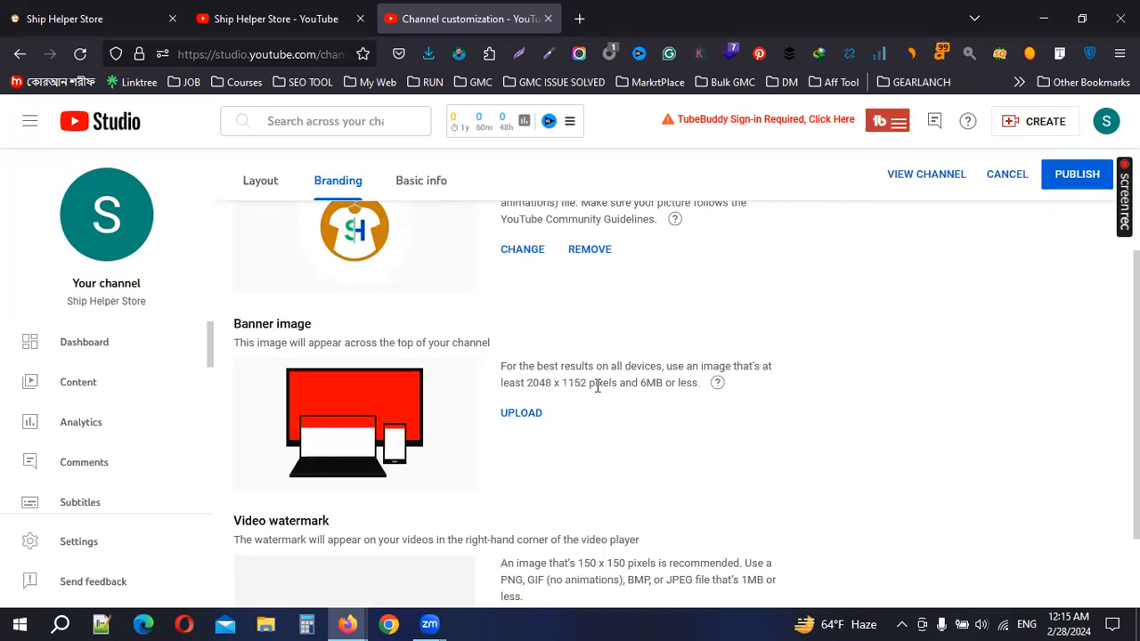
{"action": "left_click", "coordinate": [524, 413]}
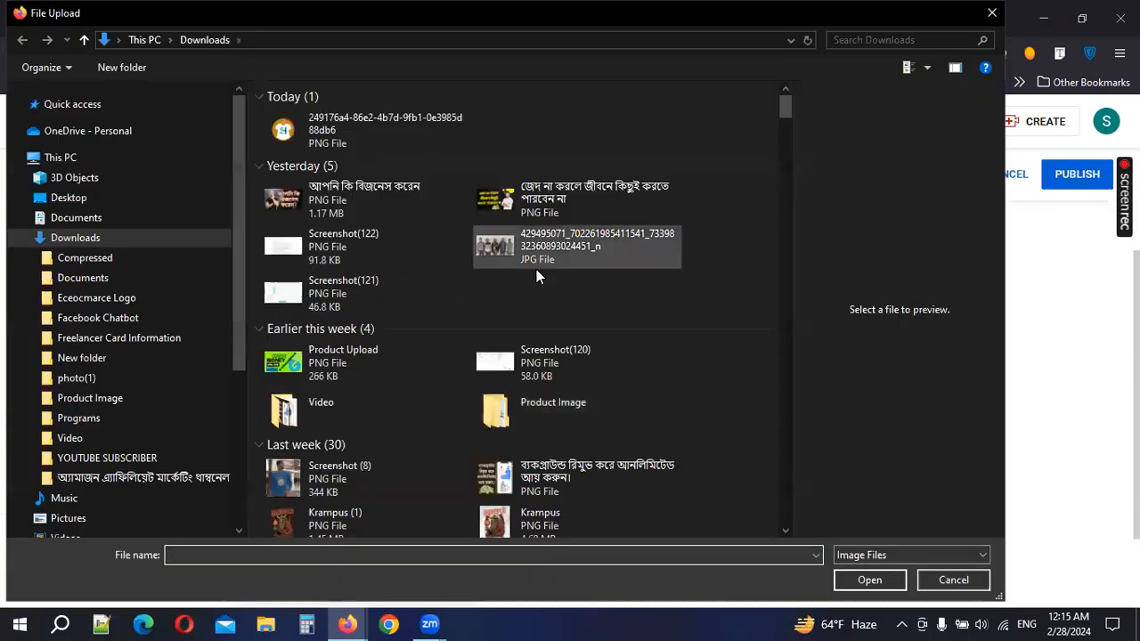
{"action": "scroll", "coordinate": [509, 367], "scroll_direction": "down", "scroll_amount": 3}
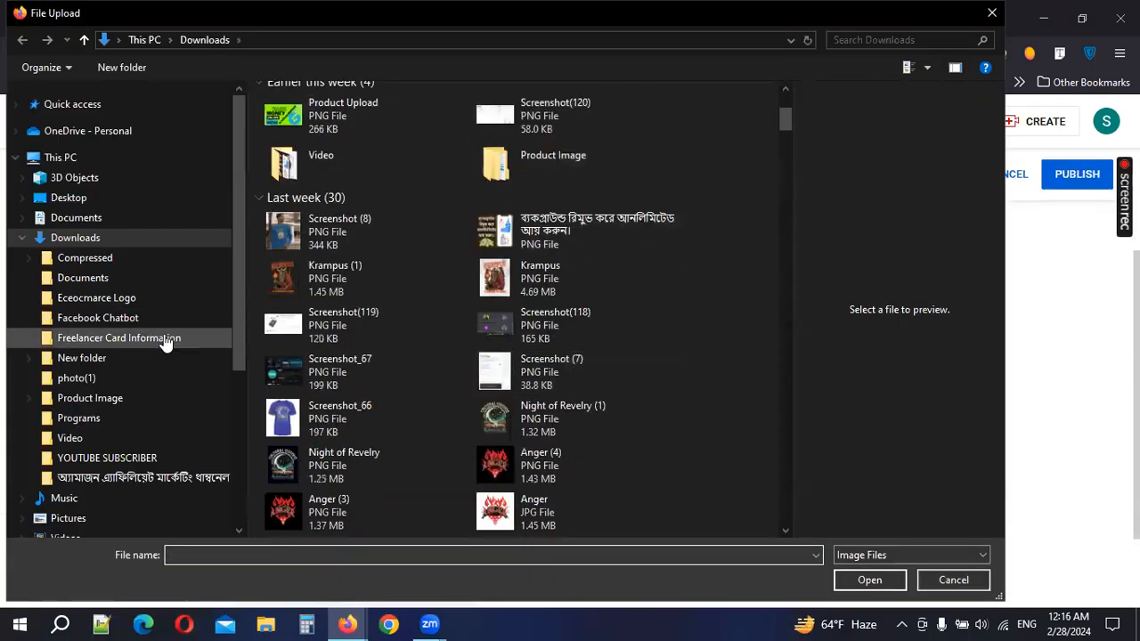
{"action": "scroll", "coordinate": [108, 357], "scroll_direction": "down", "scroll_amount": 1}
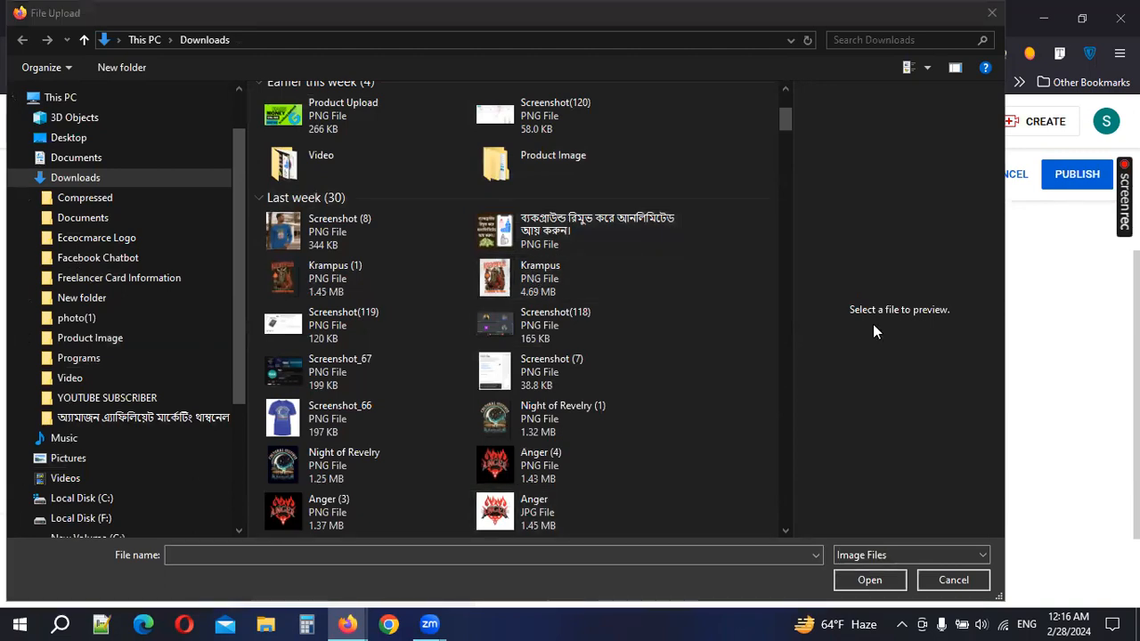
{"action": "key", "text": "Escape"}
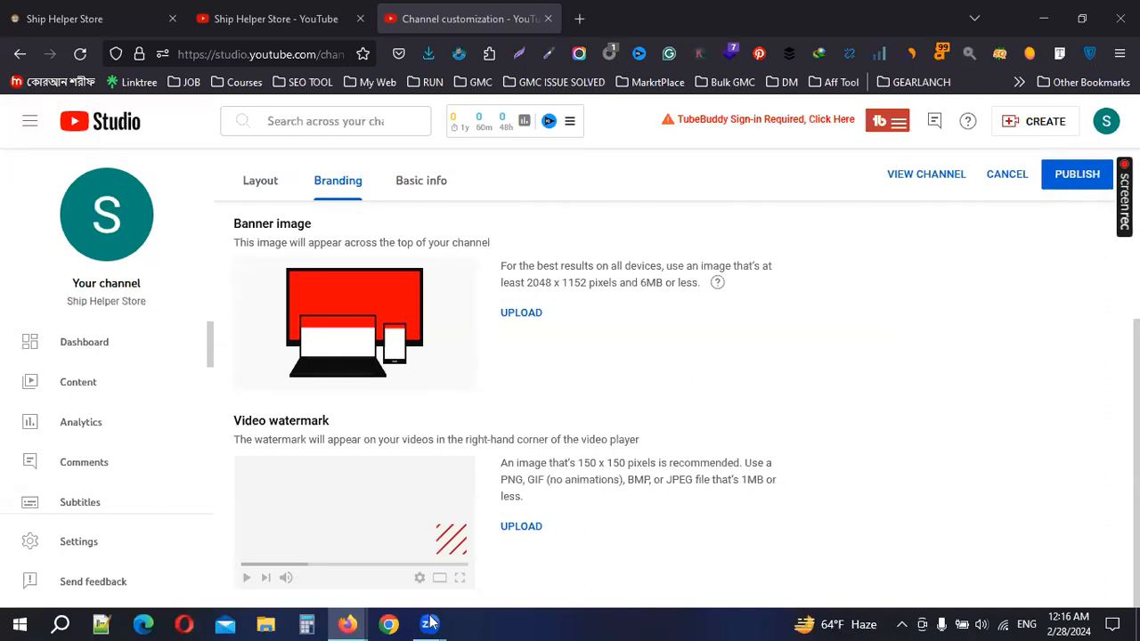
{"action": "mouse_move", "coordinate": [429, 624]}
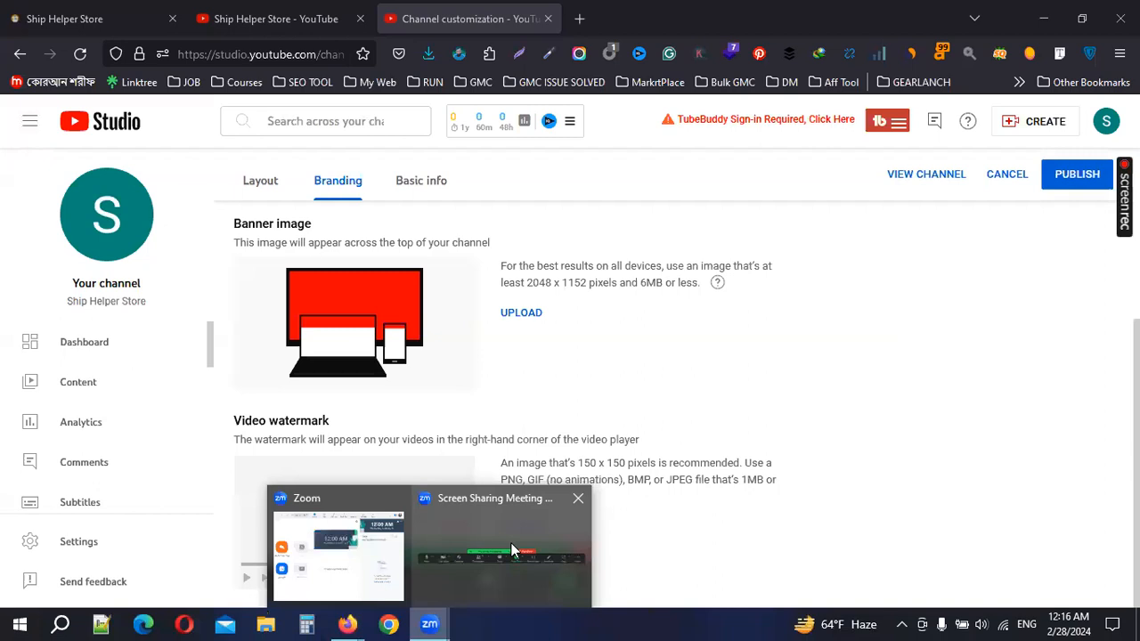
Open the Canva website in a new browser tab for designing the channel banner
{"action": "left_click", "coordinate": [579, 18]}
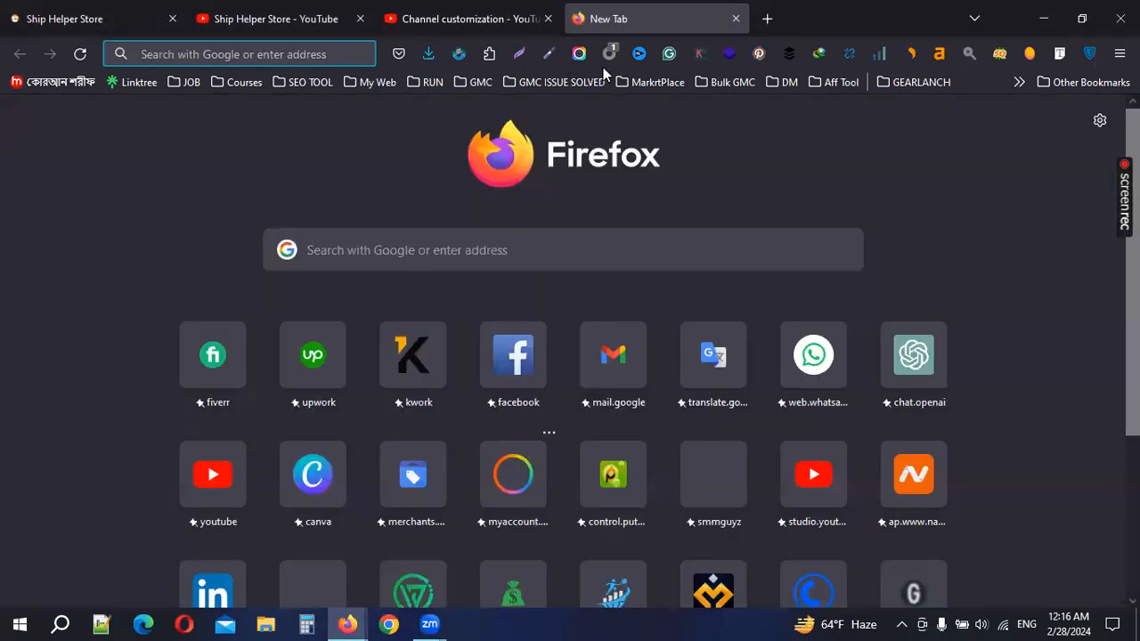
{"action": "left_click", "coordinate": [331, 11]}
{"action": "left_click", "coordinate": [454, 11]}
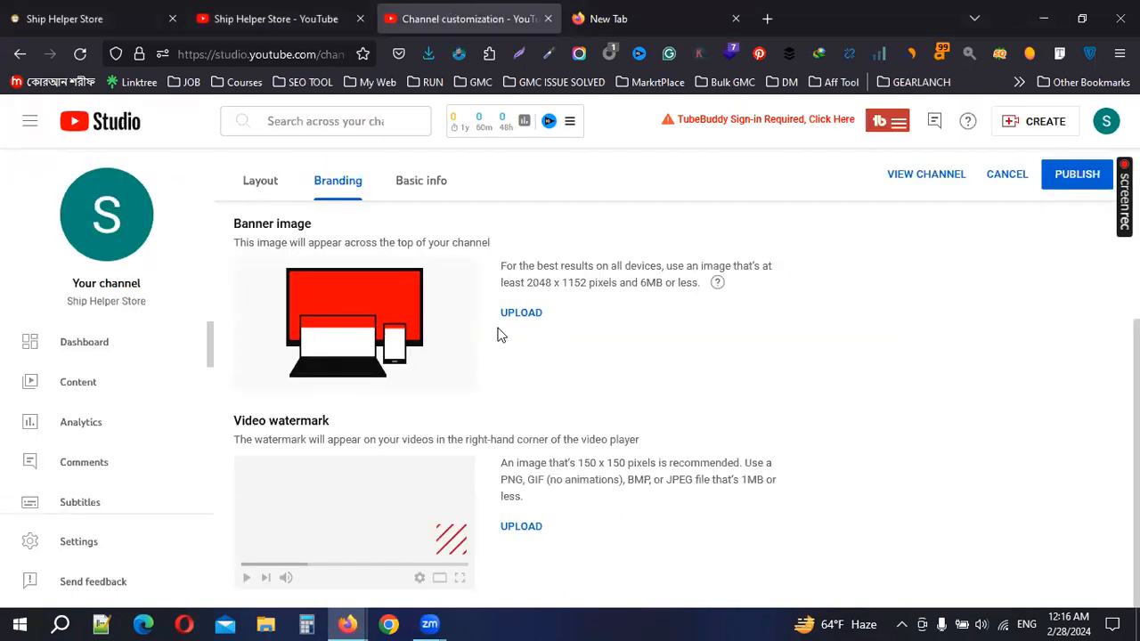
{"action": "scroll", "coordinate": [386, 307], "scroll_direction": "up", "scroll_amount": 3}
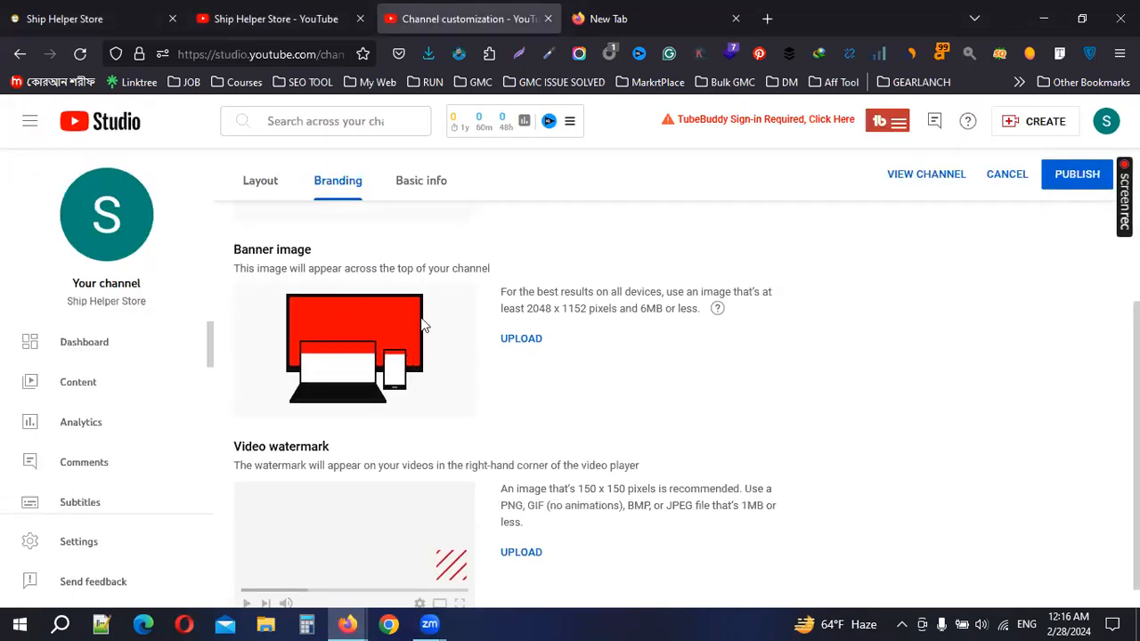
{"action": "left_click", "coordinate": [641, 19]}
{"action": "scroll", "coordinate": [550, 454], "scroll_direction": "down", "scroll_amount": 2}
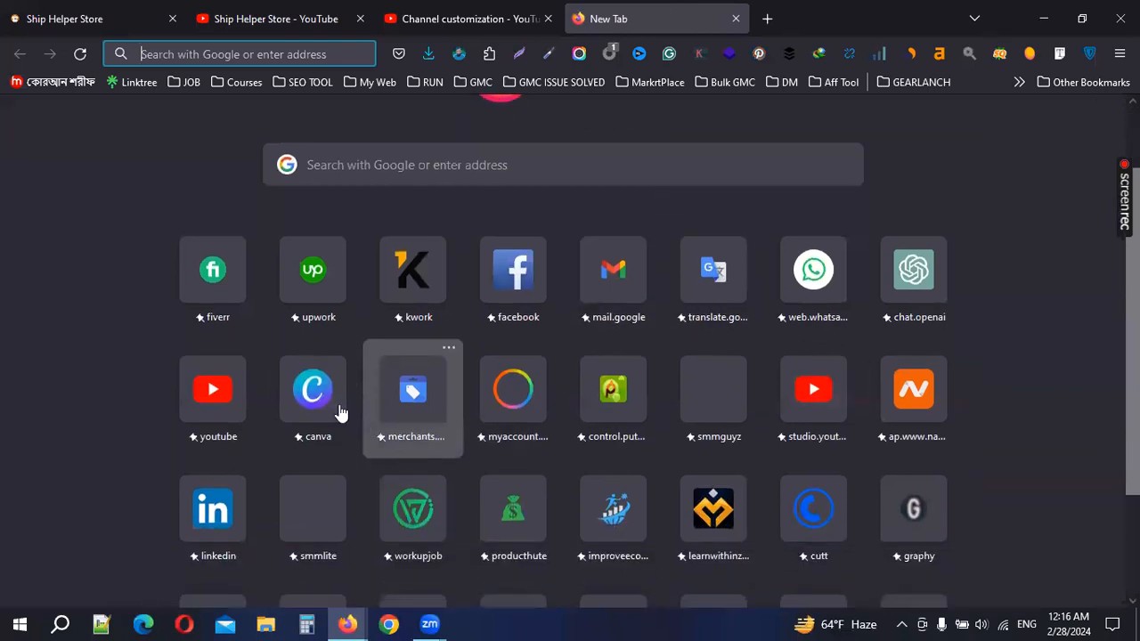
{"action": "left_click", "coordinate": [338, 413]}
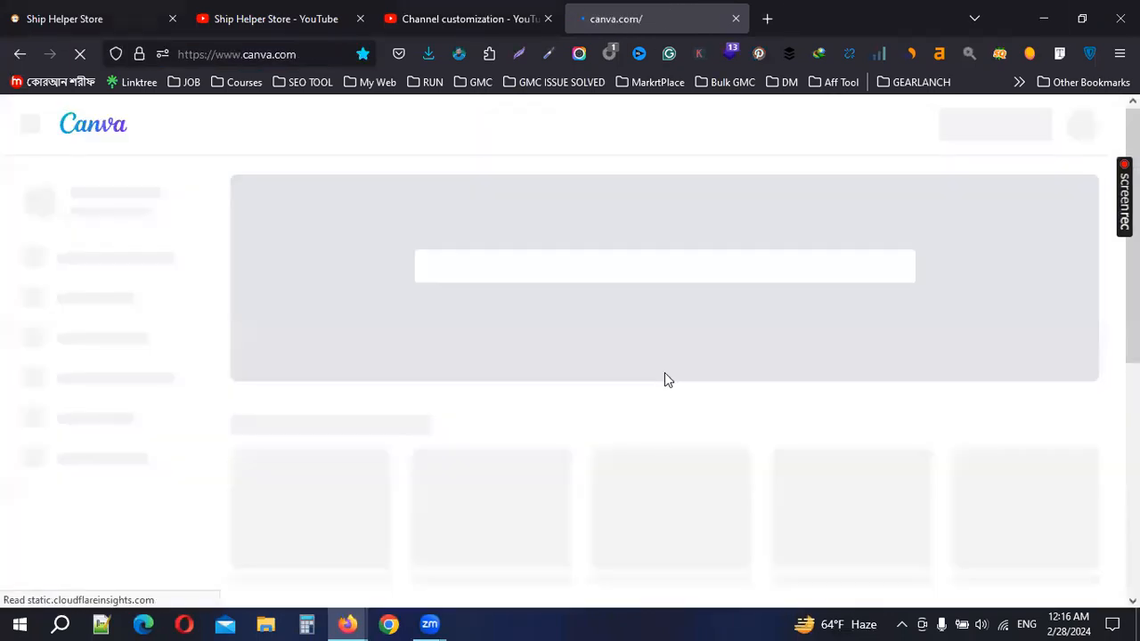
Recheck the banner size requirement in YouTube Studio and create a custom 2048 × 1152 px design in Canva
{"action": "left_click", "coordinate": [485, 11]}
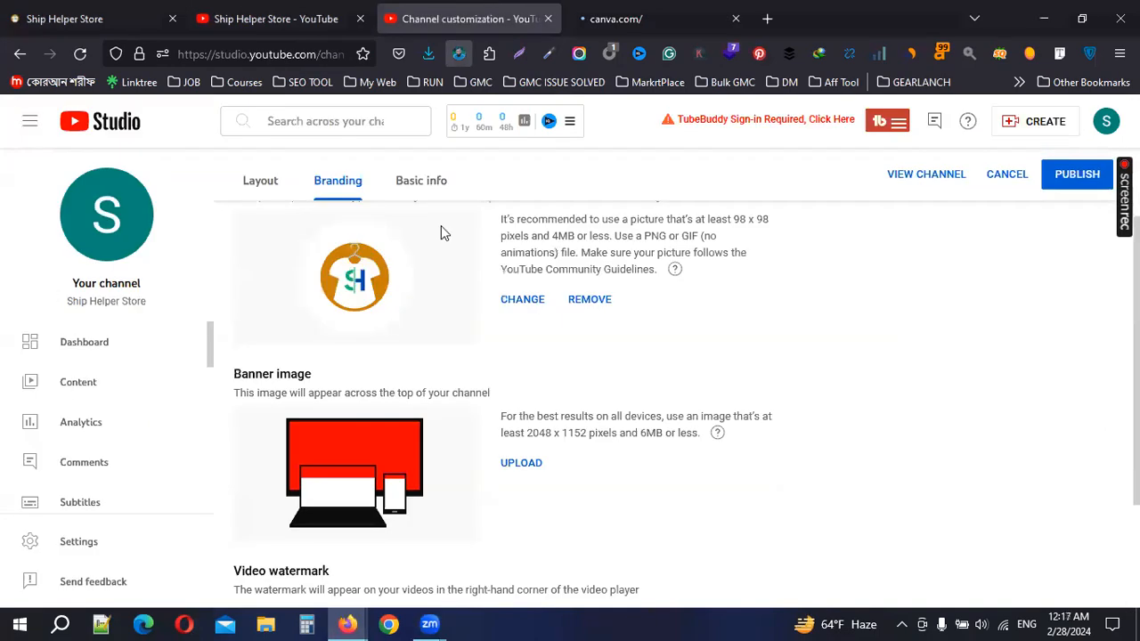
{"action": "scroll", "coordinate": [593, 330], "scroll_direction": "up", "scroll_amount": 1}
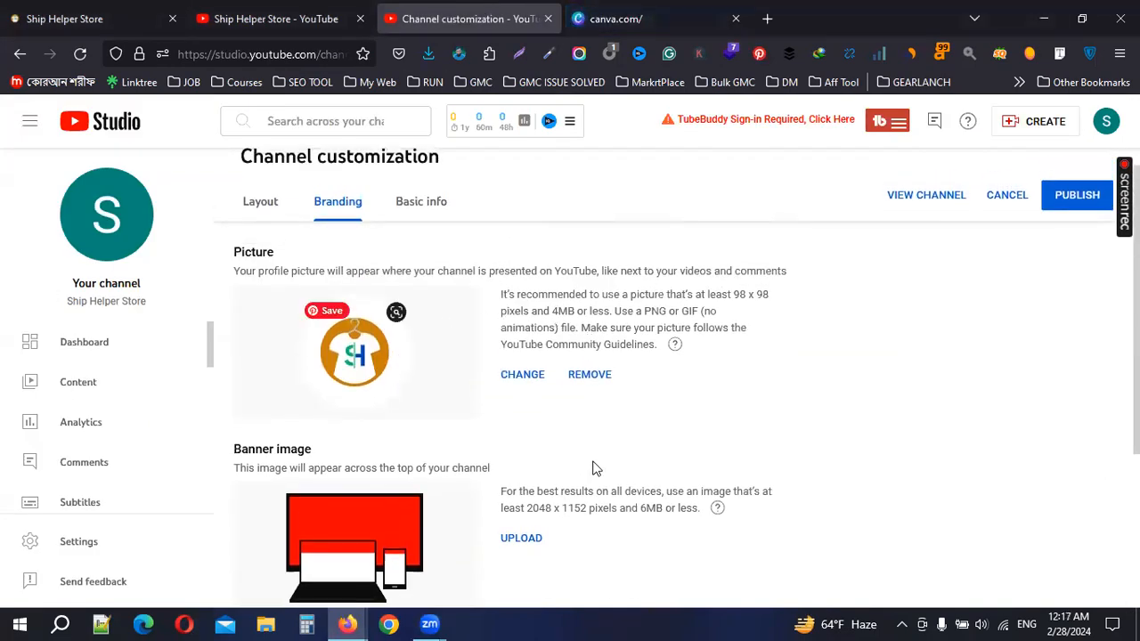
{"action": "scroll", "coordinate": [552, 463], "scroll_direction": "down", "scroll_amount": 1}
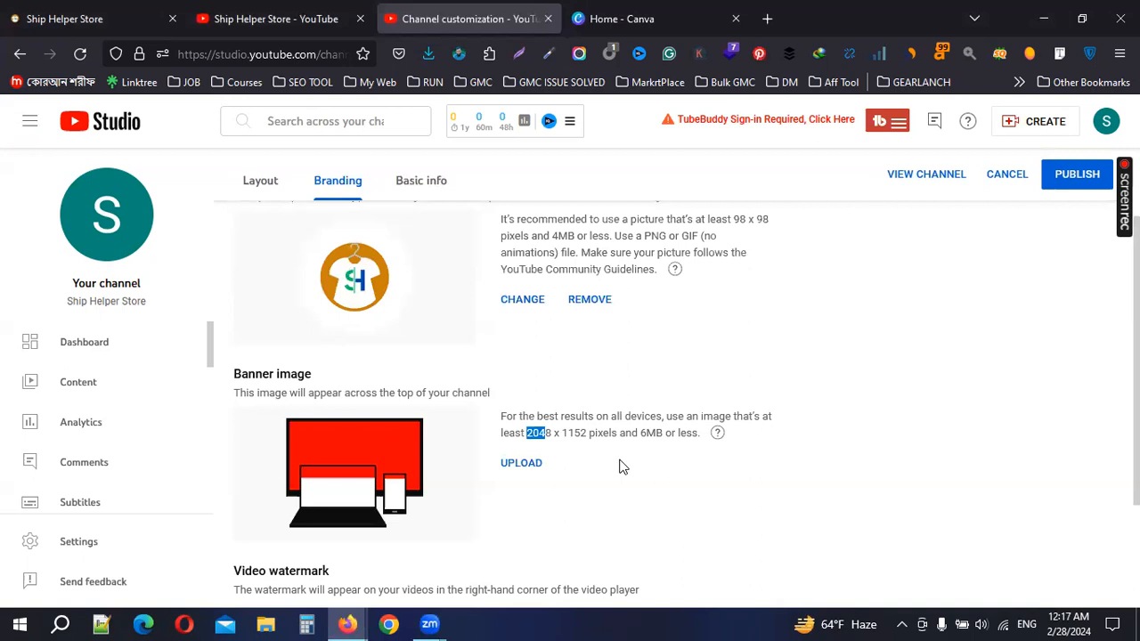
{"action": "left_click", "coordinate": [615, 19]}
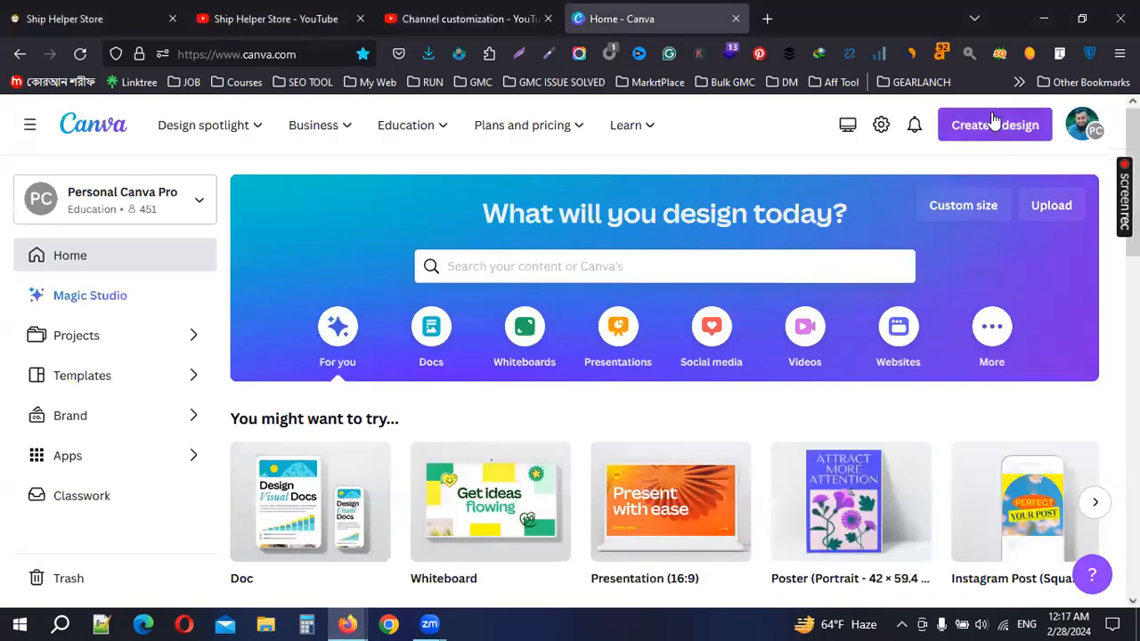
{"action": "left_click", "coordinate": [976, 207]}
{"action": "left_click", "coordinate": [765, 286]}
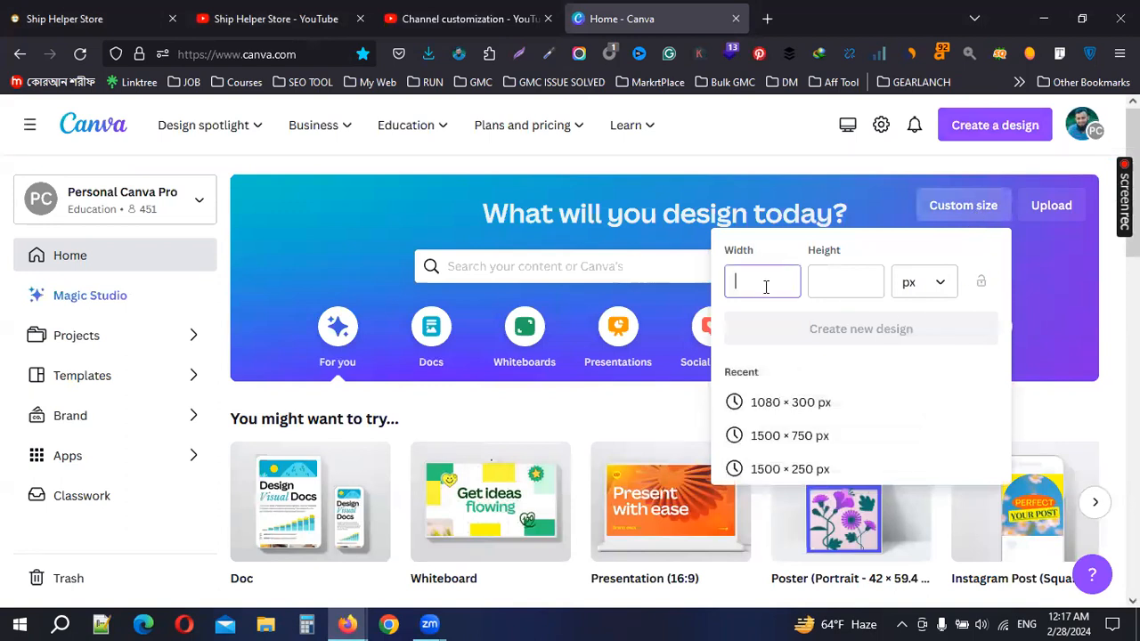
{"action": "left_click", "coordinate": [468, 19]}
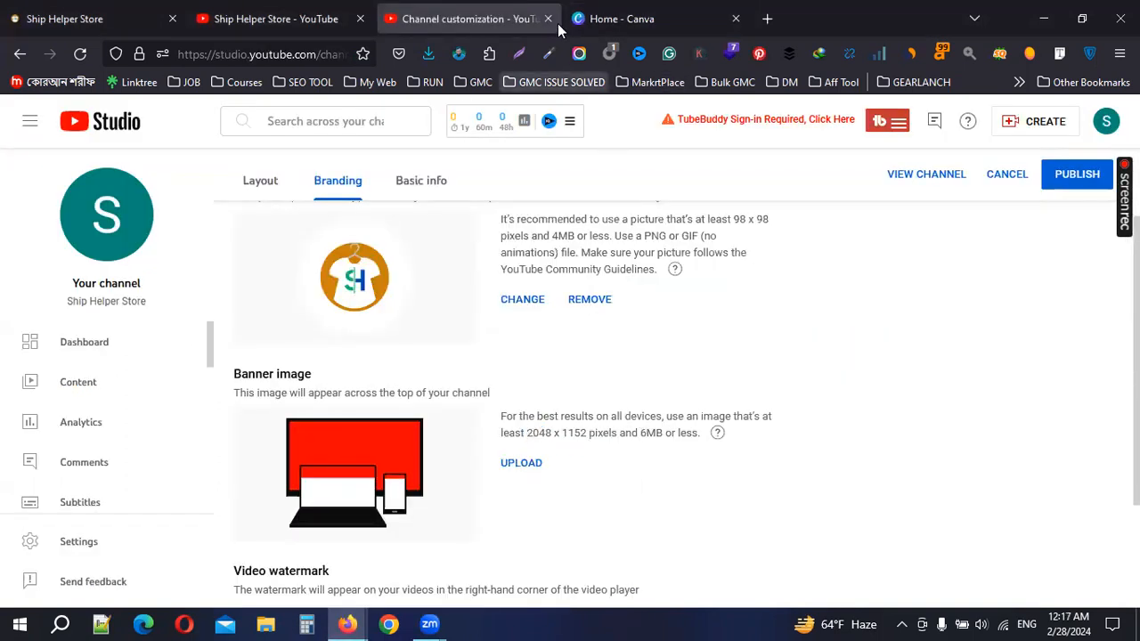
{"action": "left_click", "coordinate": [624, 19]}
{"action": "type", "text": "2048"}
{"action": "left_click", "coordinate": [861, 290]}
{"action": "type", "text": "1152"}
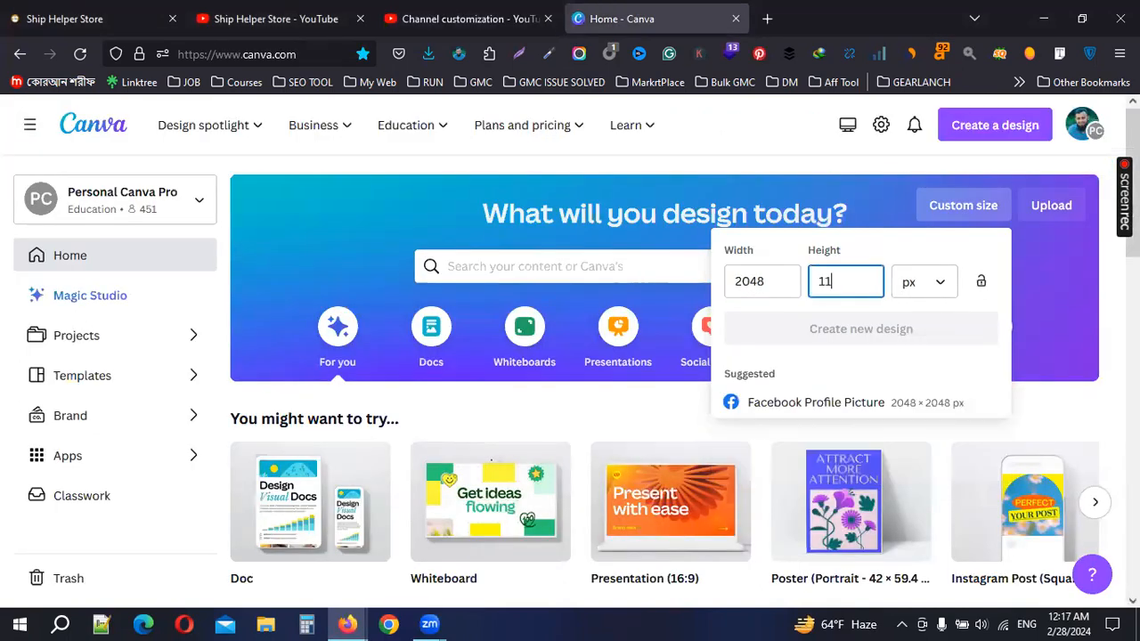
{"action": "key", "text": "Return"}
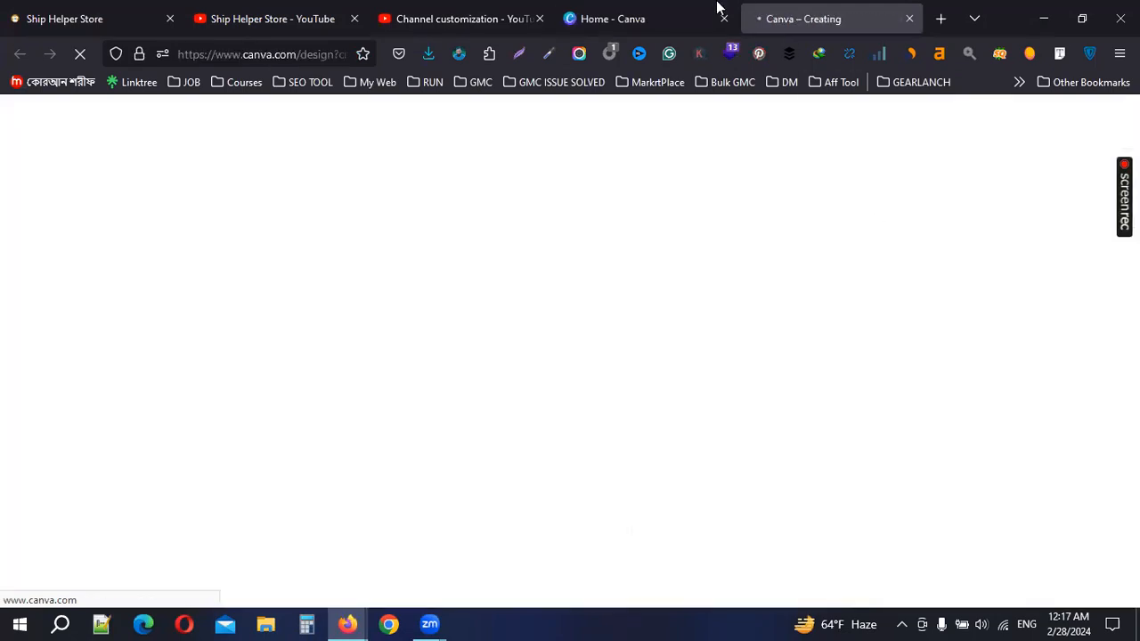
Return to the Canva home page and search the new-design types for Youtube
{"action": "left_click", "coordinate": [715, 10]}
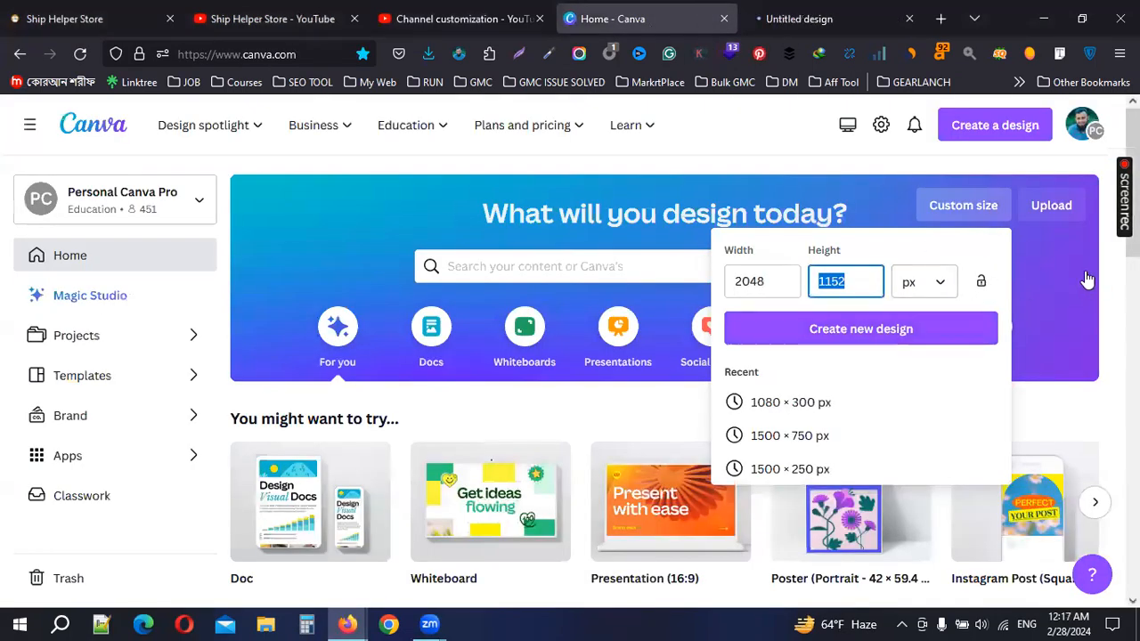
{"action": "left_click", "coordinate": [1042, 268]}
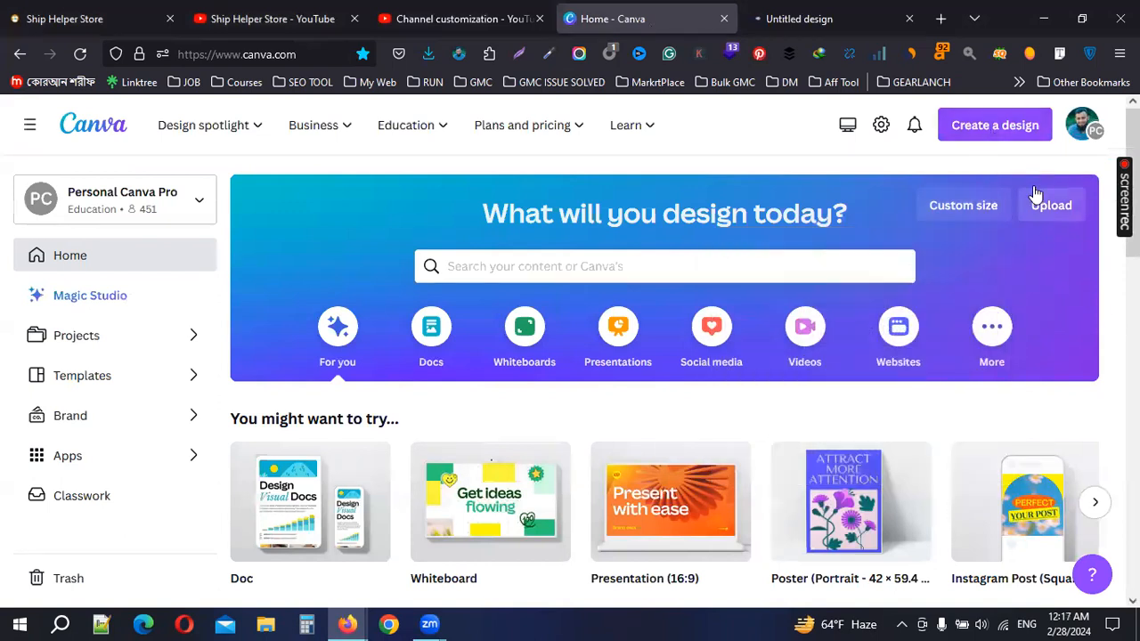
{"action": "left_click", "coordinate": [1002, 123]}
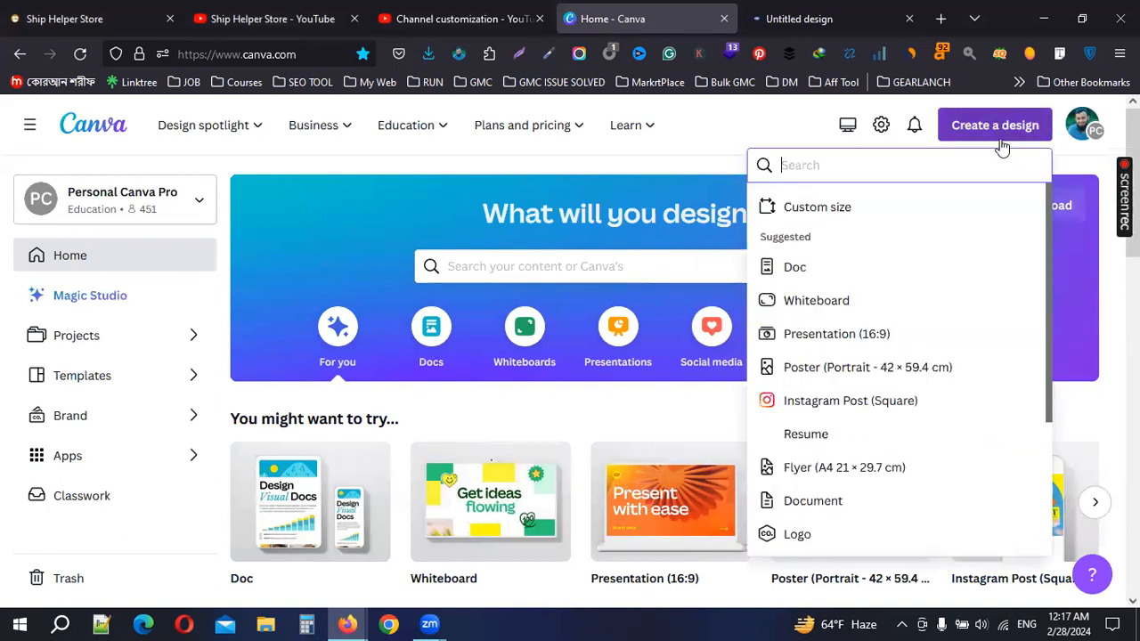
{"action": "scroll", "coordinate": [854, 222], "scroll_direction": "down", "scroll_amount": 1}
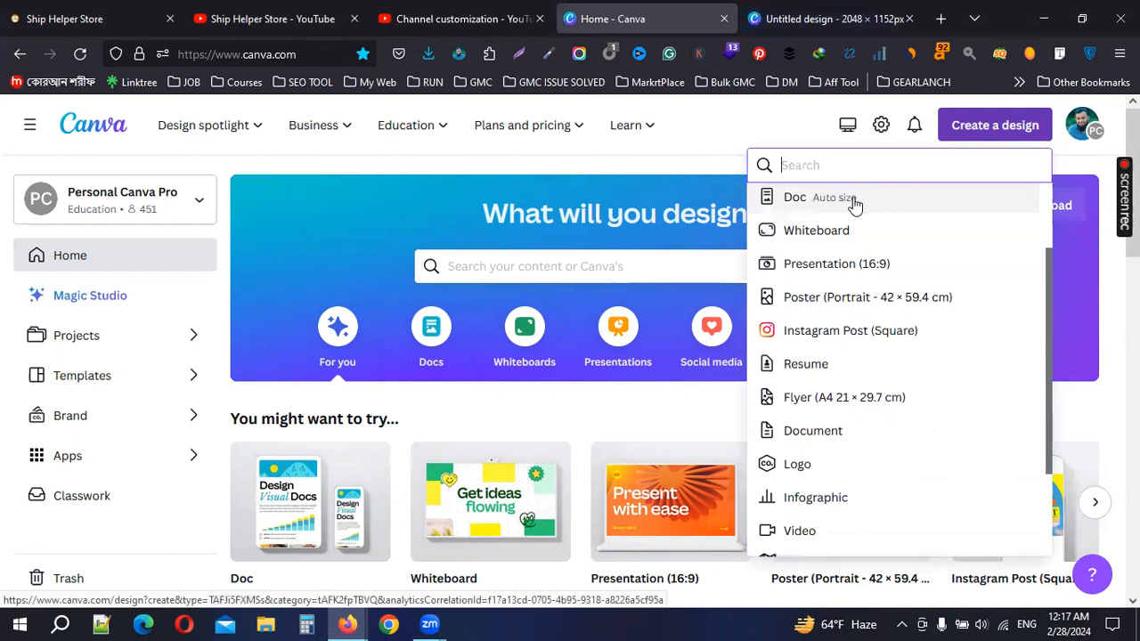
{"action": "type", "text": "You"}
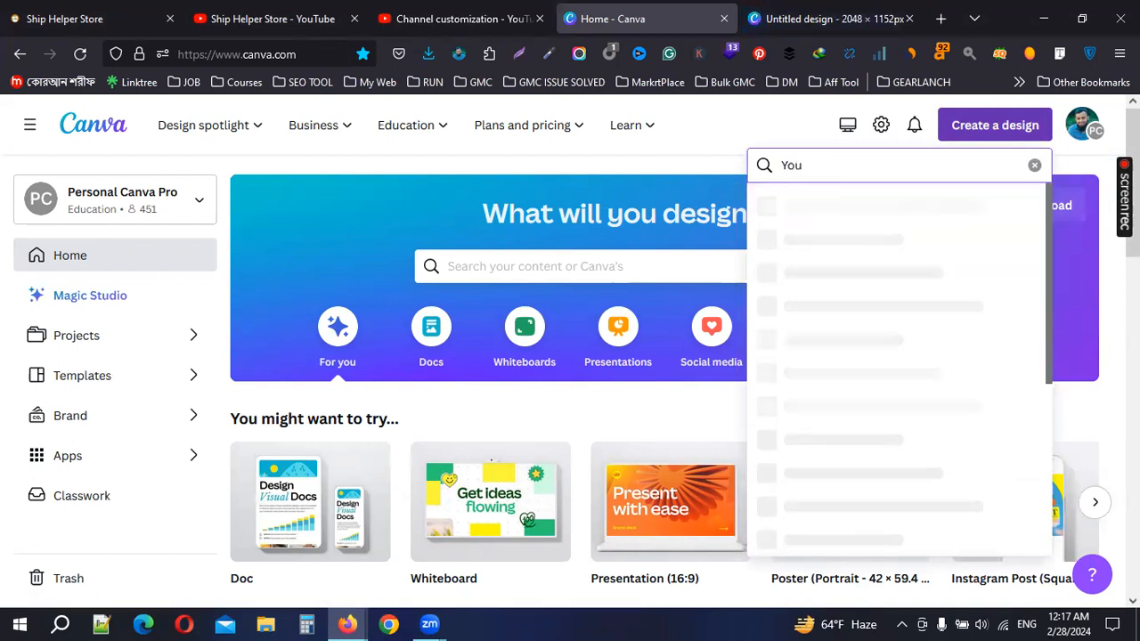
{"action": "type", "text": "tube"}
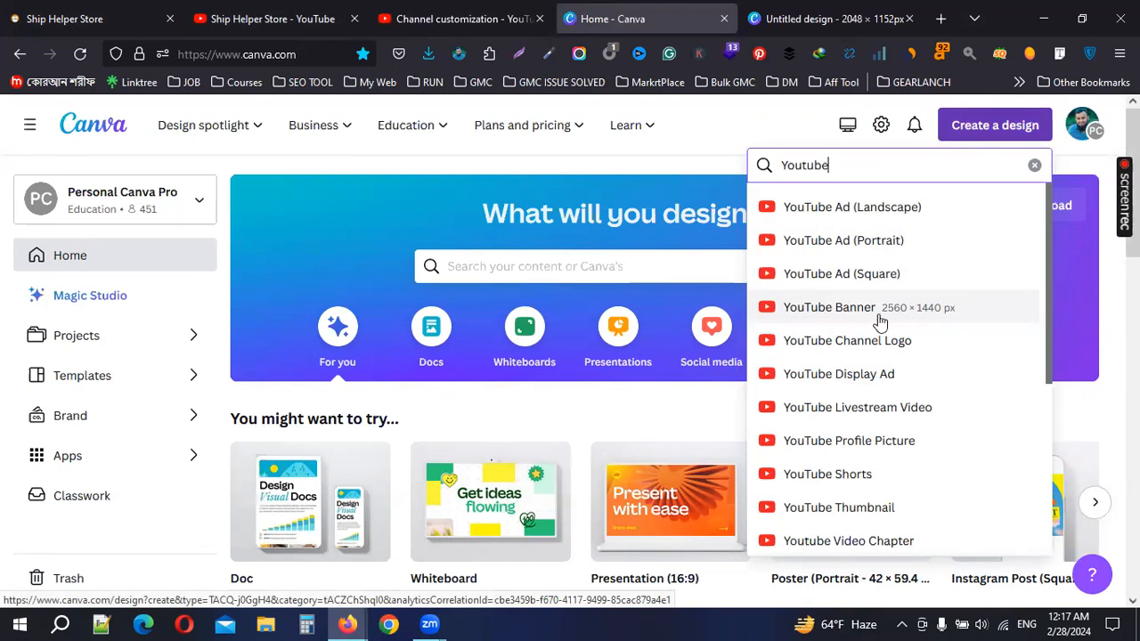
In the 2048 × 1152 px design, search the templates for Business and browse the designs offered
{"action": "left_click", "coordinate": [801, 19]}
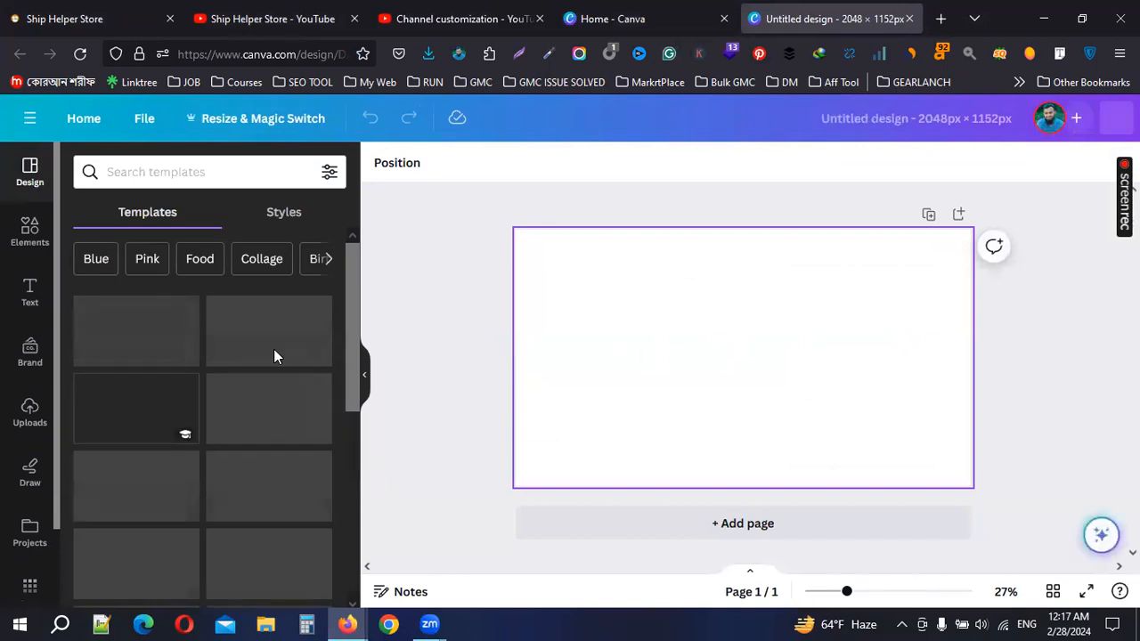
{"action": "scroll", "coordinate": [276, 420], "scroll_direction": "down", "scroll_amount": 2}
{"action": "scroll", "coordinate": [276, 420], "scroll_direction": "down", "scroll_amount": 1}
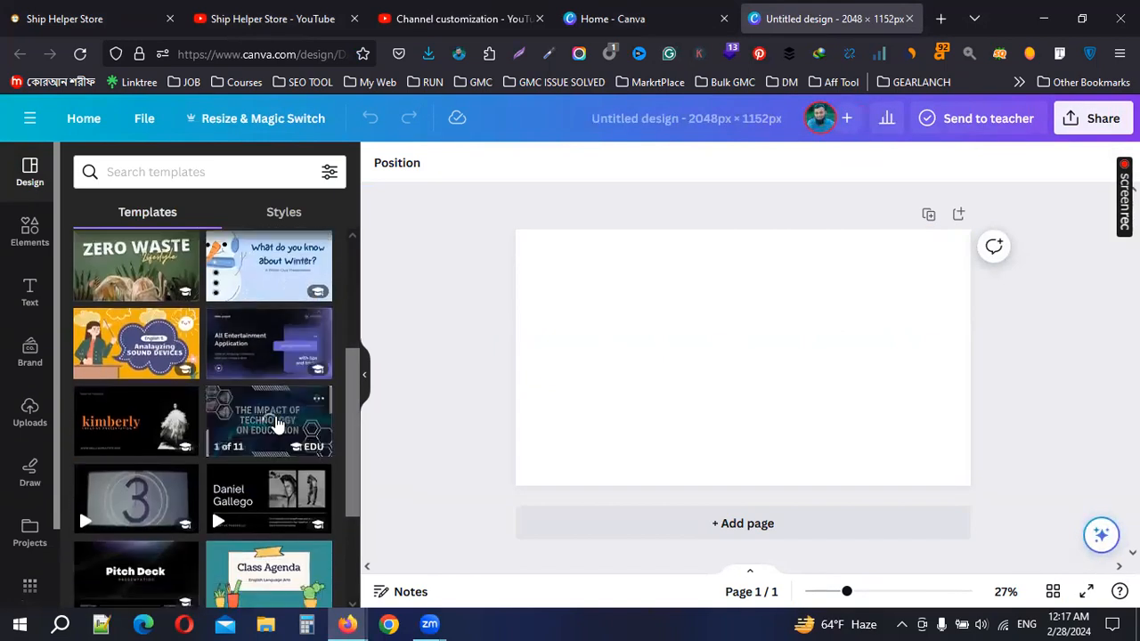
{"action": "scroll", "coordinate": [276, 421], "scroll_direction": "up", "scroll_amount": 3}
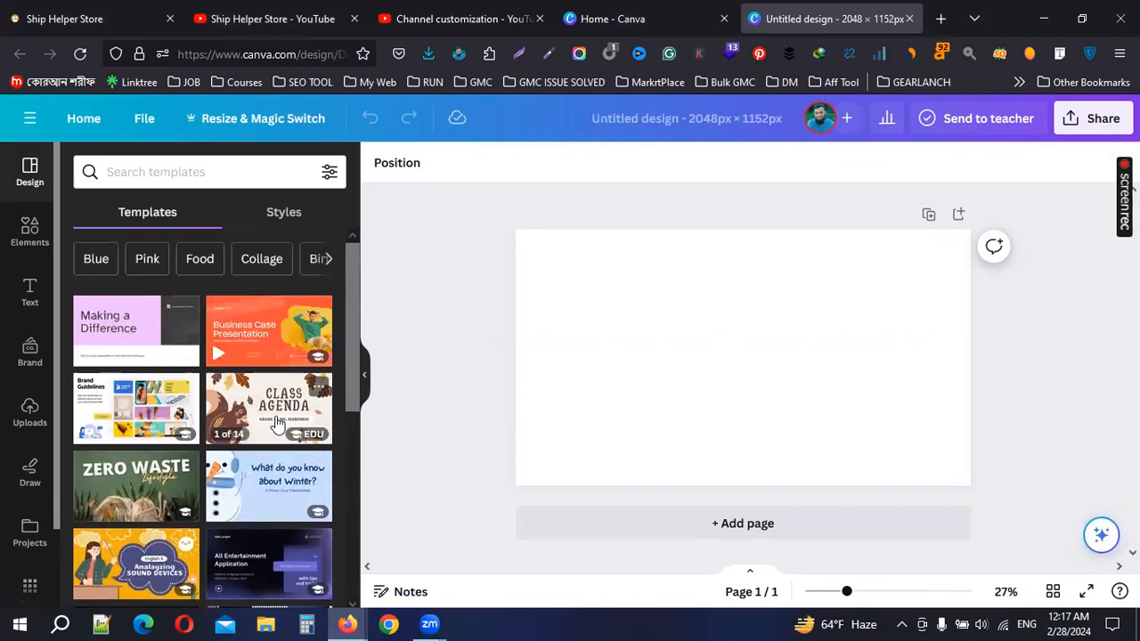
{"action": "left_click", "coordinate": [185, 178]}
{"action": "type", "text": "Bus"}
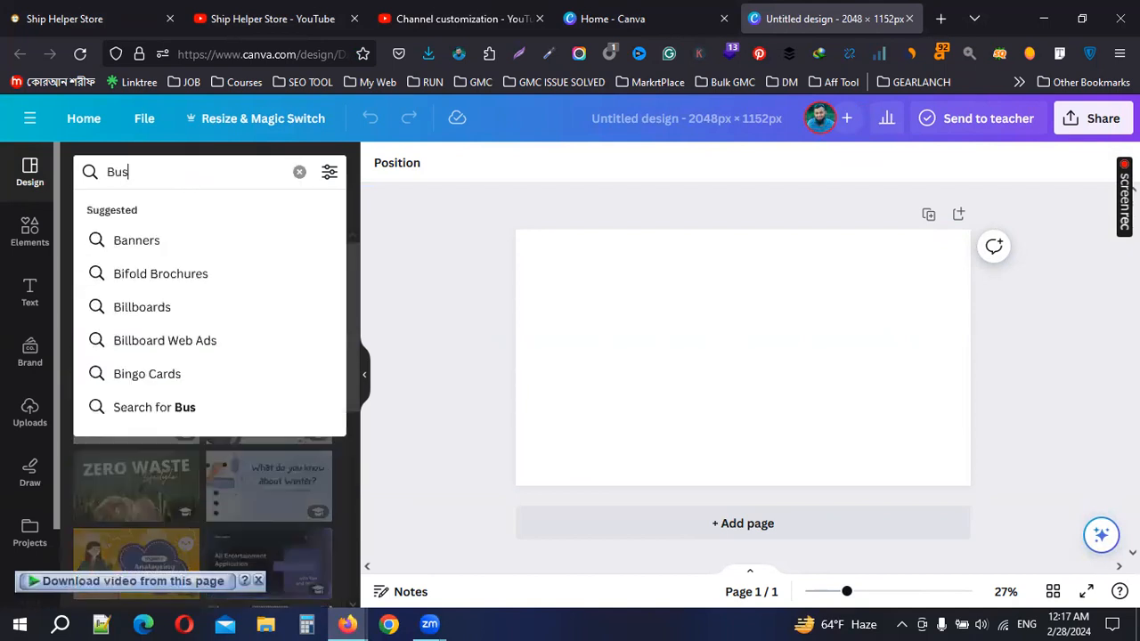
{"action": "type", "text": "iness"}
{"action": "key", "text": "Return"}
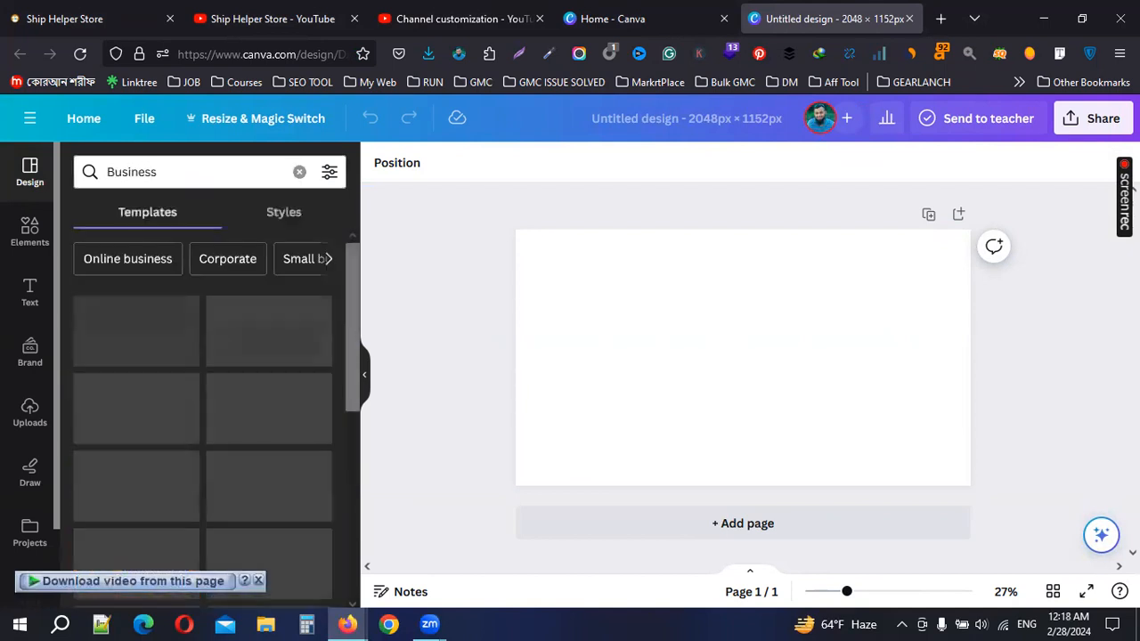
{"action": "scroll", "coordinate": [107, 414], "scroll_direction": "down", "scroll_amount": 5}
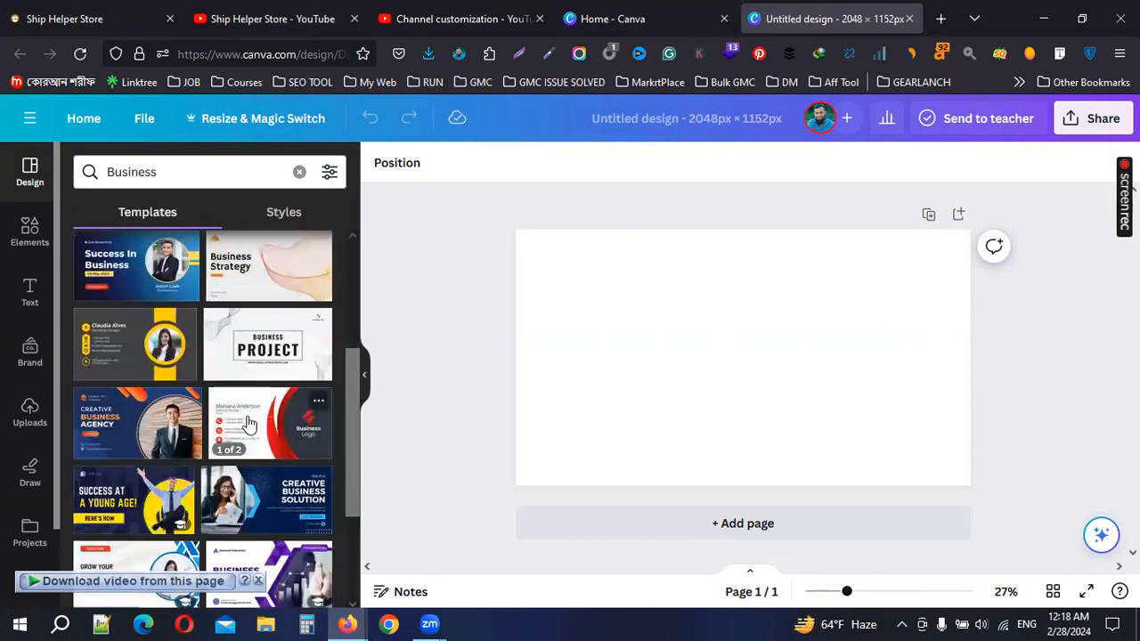
{"action": "scroll", "coordinate": [223, 432], "scroll_direction": "down", "scroll_amount": 2}
{"action": "scroll", "coordinate": [223, 435], "scroll_direction": "down", "scroll_amount": 3}
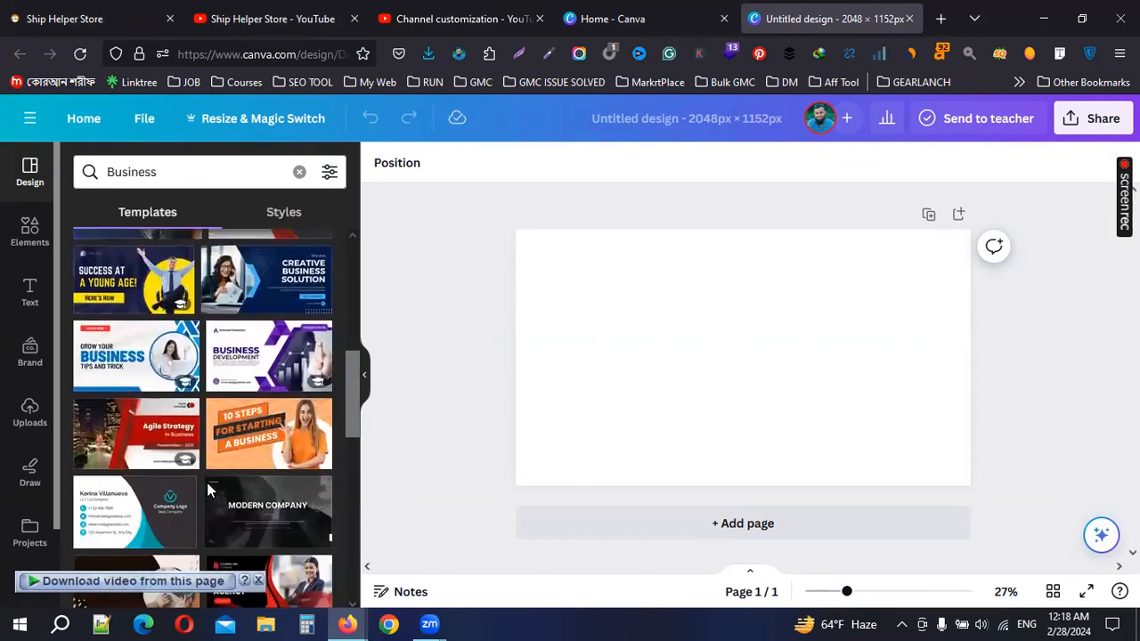
{"action": "scroll", "coordinate": [222, 434], "scroll_direction": "down", "scroll_amount": 3}
Create a new design from the YouTube Banner type and close the 2048 × 1152 px design
{"action": "left_click", "coordinate": [666, 17]}
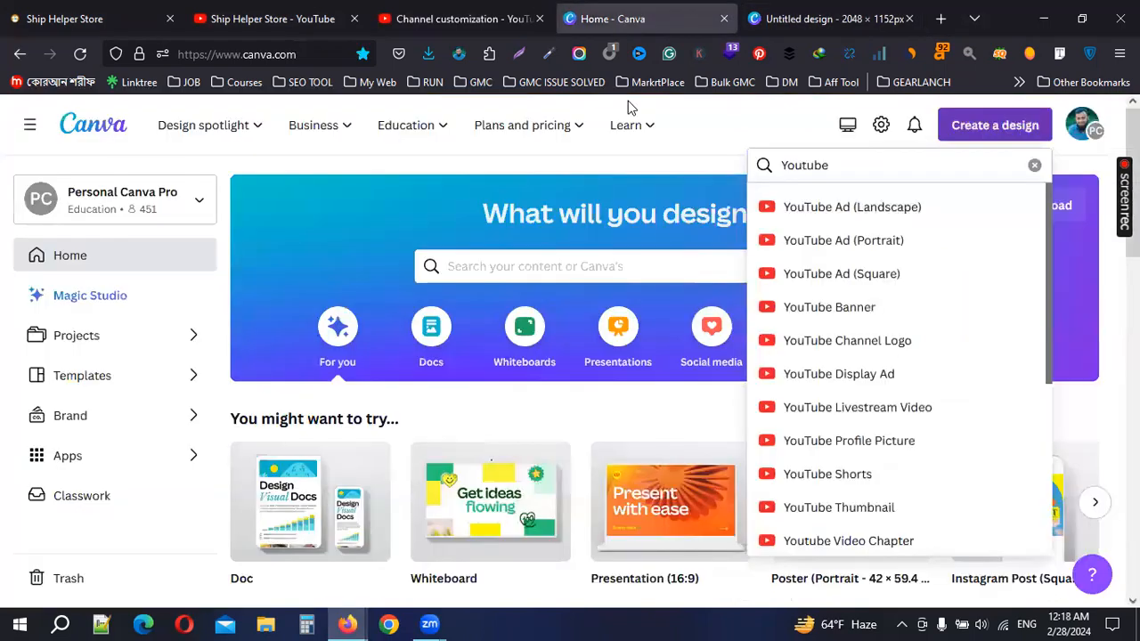
{"action": "left_click", "coordinate": [855, 316]}
{"action": "left_click", "coordinate": [841, 18]}
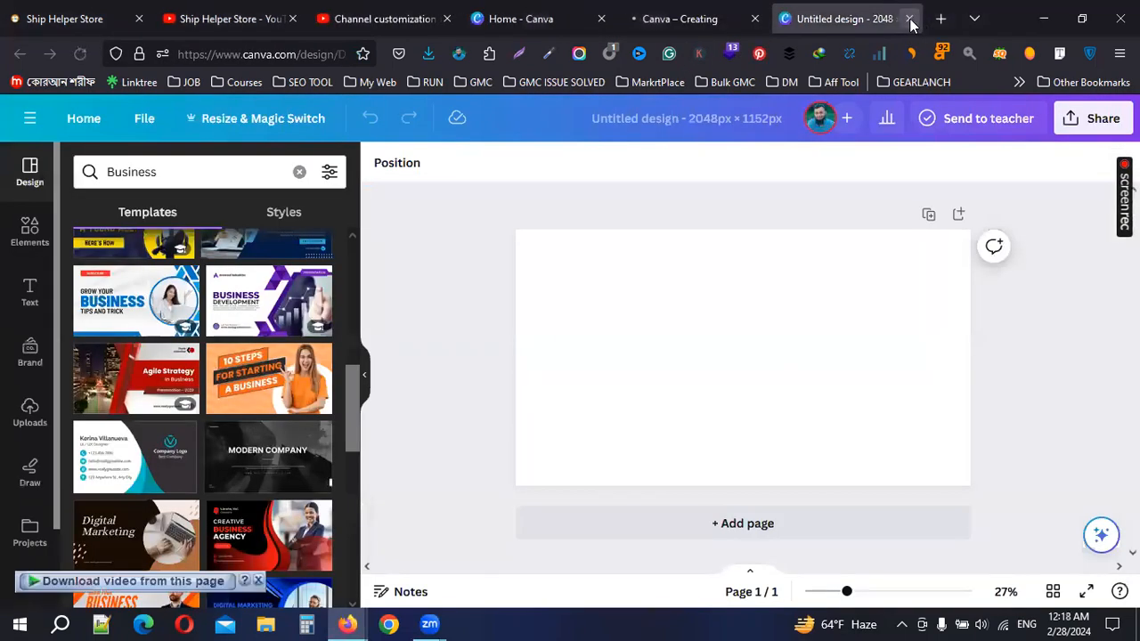
{"action": "left_click", "coordinate": [908, 18]}
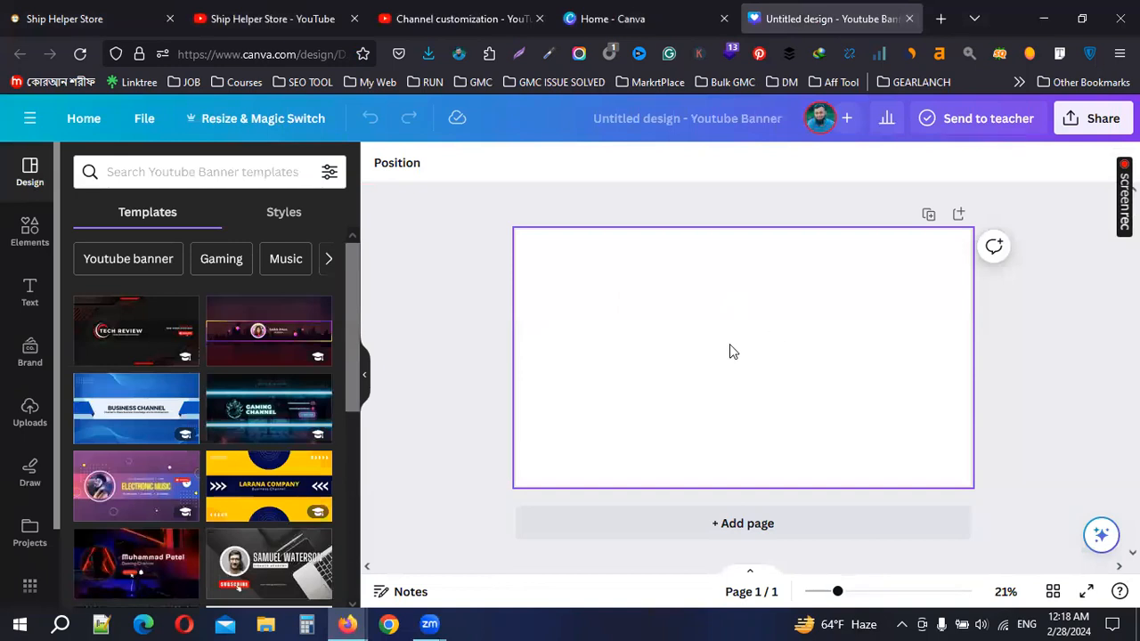
Apply the Red Minimalist Game Channel Youtube Banner template to the blank banner page
{"action": "scroll", "coordinate": [274, 457], "scroll_direction": "down", "scroll_amount": 5}
{"action": "scroll", "coordinate": [293, 445], "scroll_direction": "down", "scroll_amount": 2}
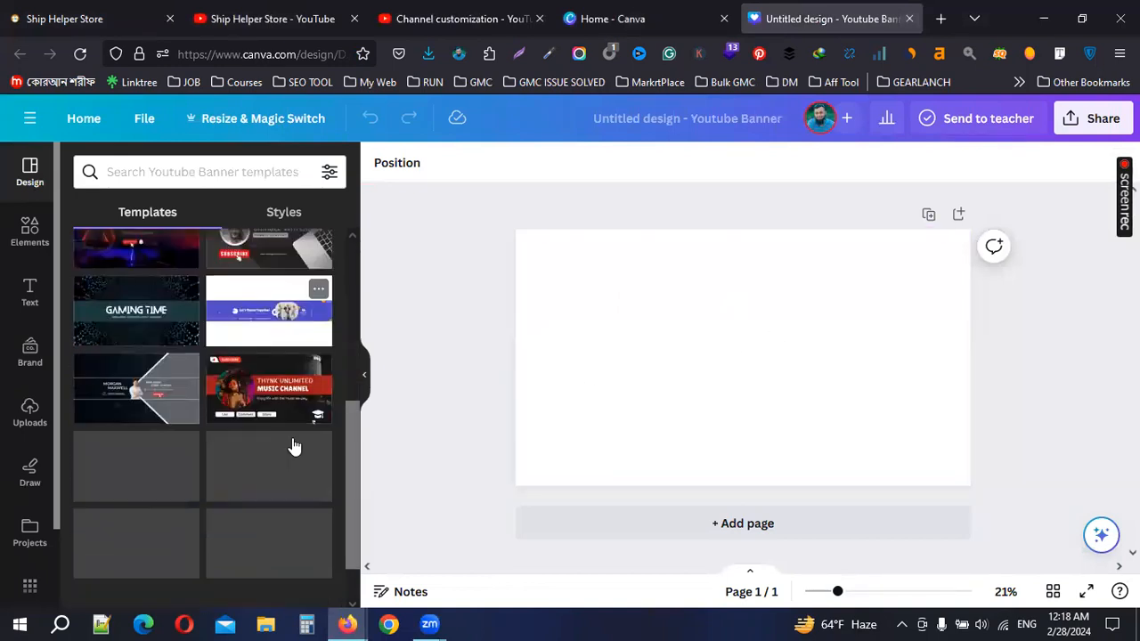
{"action": "scroll", "coordinate": [265, 458], "scroll_direction": "down", "scroll_amount": 2}
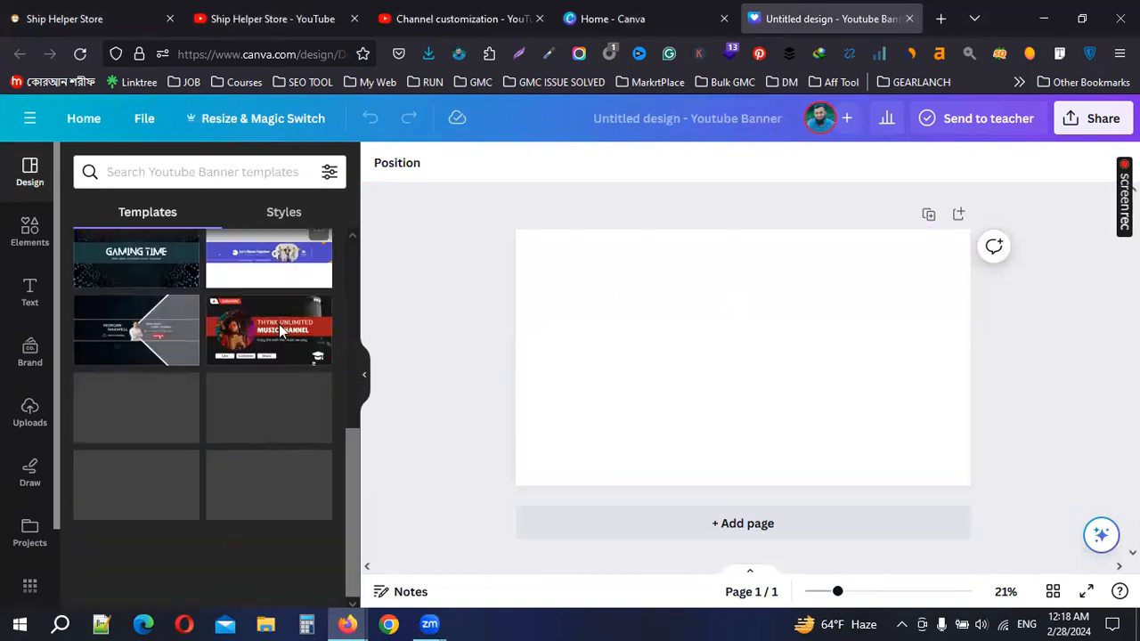
{"action": "left_click", "coordinate": [145, 424]}
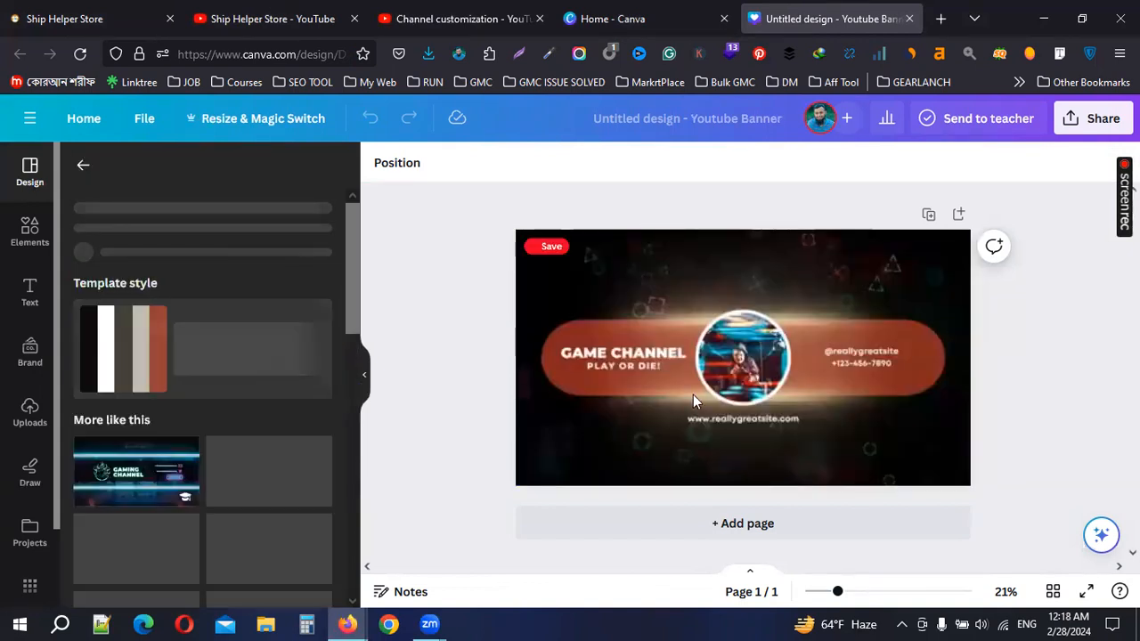
{"action": "left_click", "coordinate": [842, 369]}
Search the banner templates for Business and add the Cream Simple Youtube Channel art template as a second page
{"action": "scroll", "coordinate": [250, 454], "scroll_direction": "down", "scroll_amount": 2}
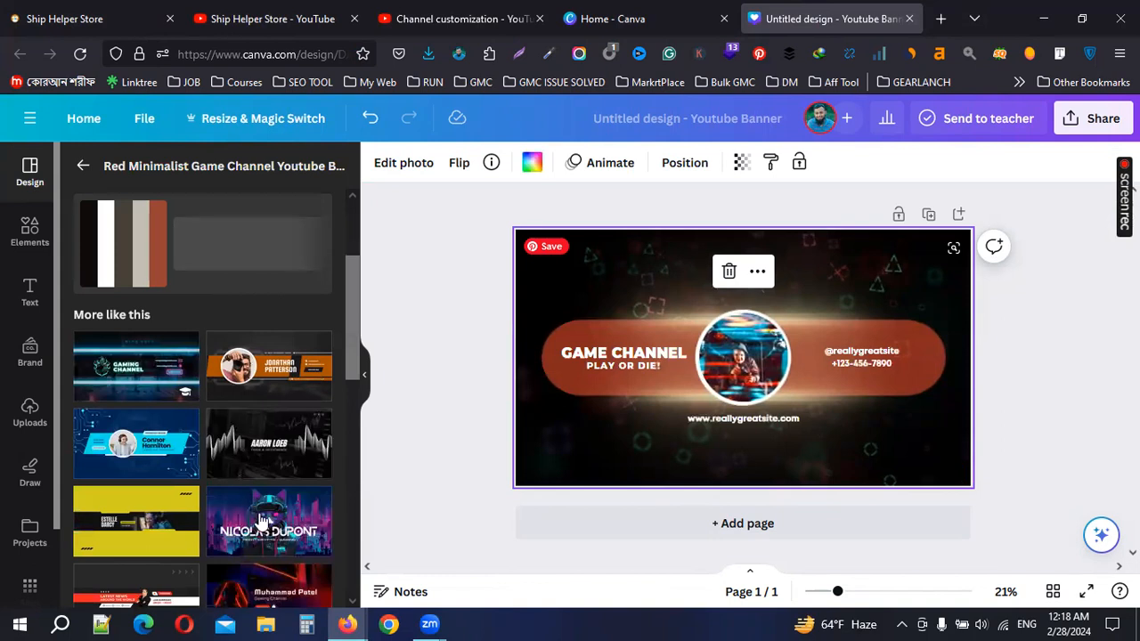
{"action": "scroll", "coordinate": [261, 521], "scroll_direction": "down", "scroll_amount": 3}
{"action": "scroll", "coordinate": [176, 226], "scroll_direction": "up", "scroll_amount": 4}
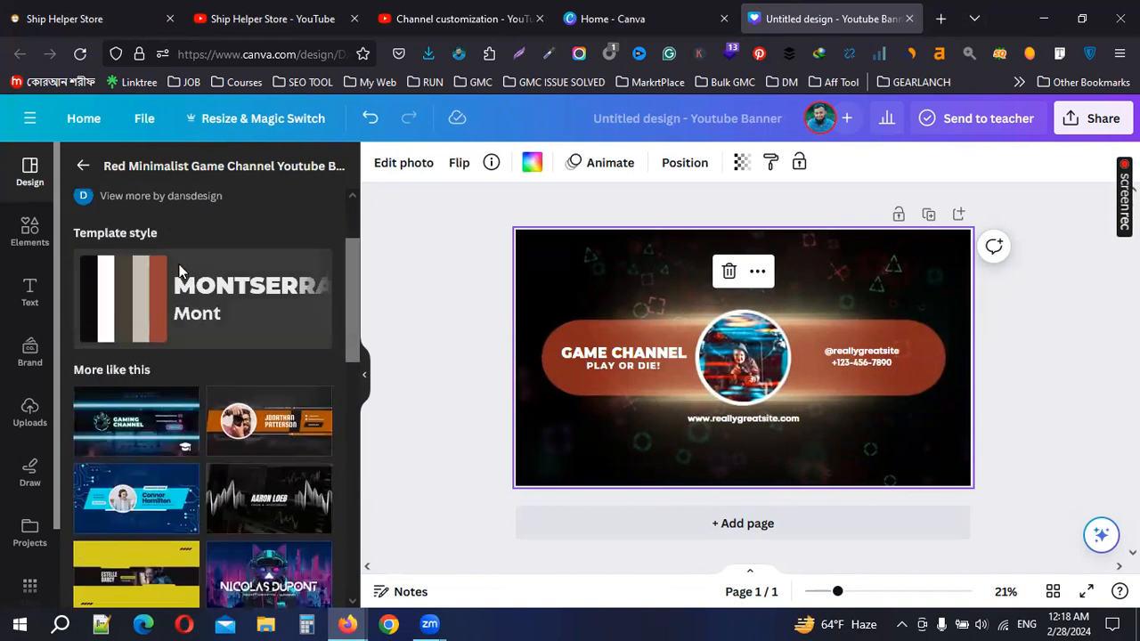
{"action": "scroll", "coordinate": [178, 269], "scroll_direction": "up", "scroll_amount": 2}
{"action": "left_click", "coordinate": [82, 167]}
{"action": "left_click", "coordinate": [190, 171]}
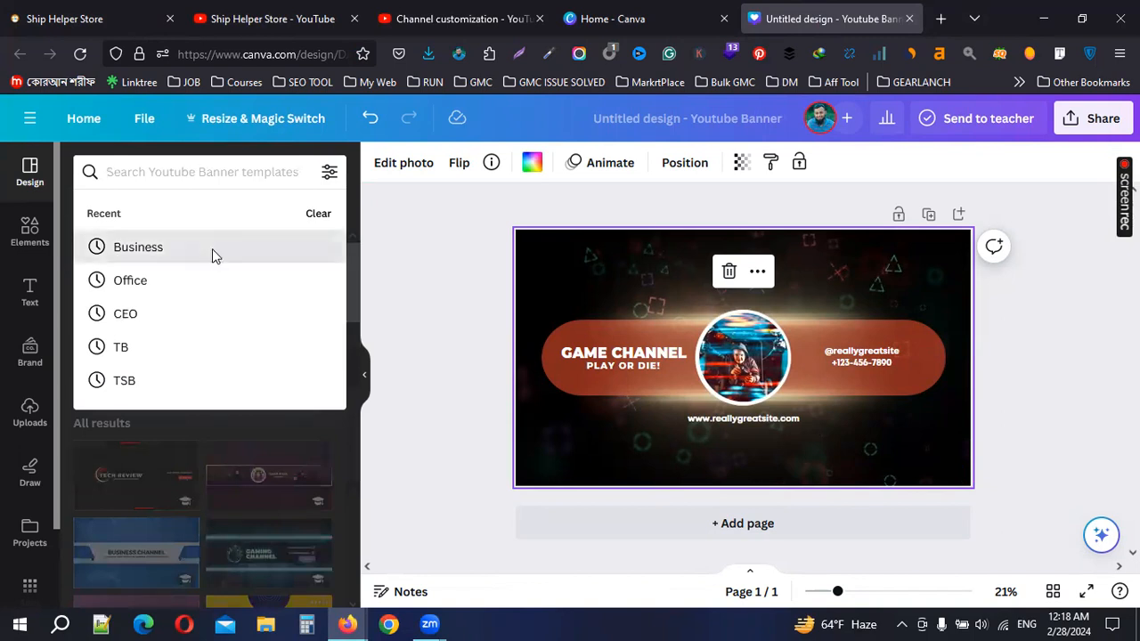
{"action": "left_click", "coordinate": [212, 248]}
{"action": "scroll", "coordinate": [243, 423], "scroll_direction": "down", "scroll_amount": 15}
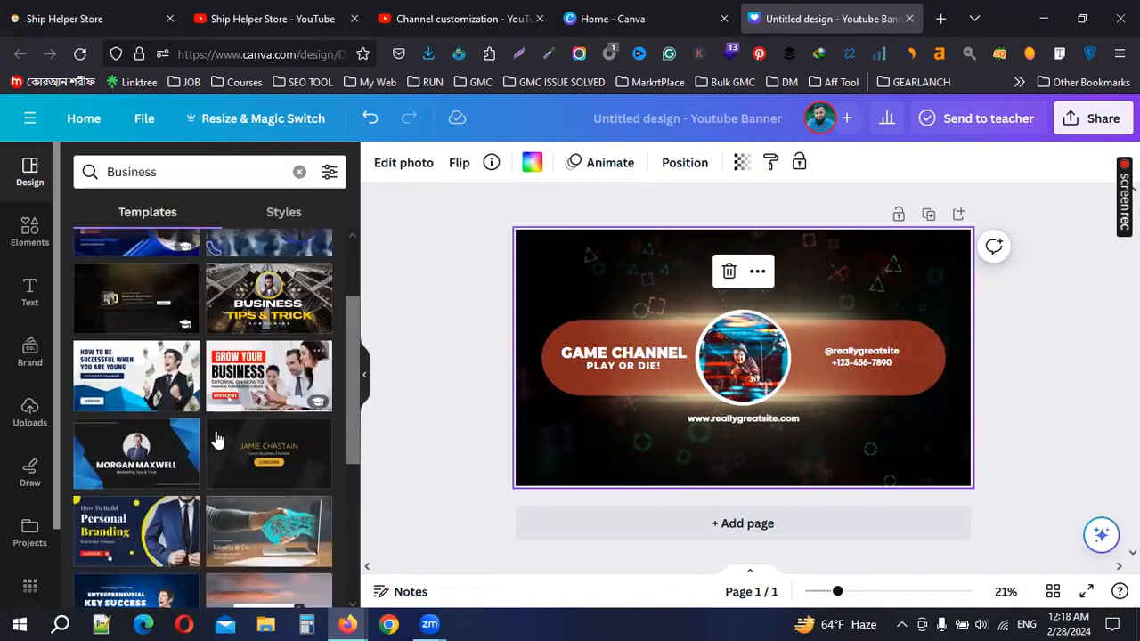
{"action": "scroll", "coordinate": [150, 448], "scroll_direction": "down", "scroll_amount": 3}
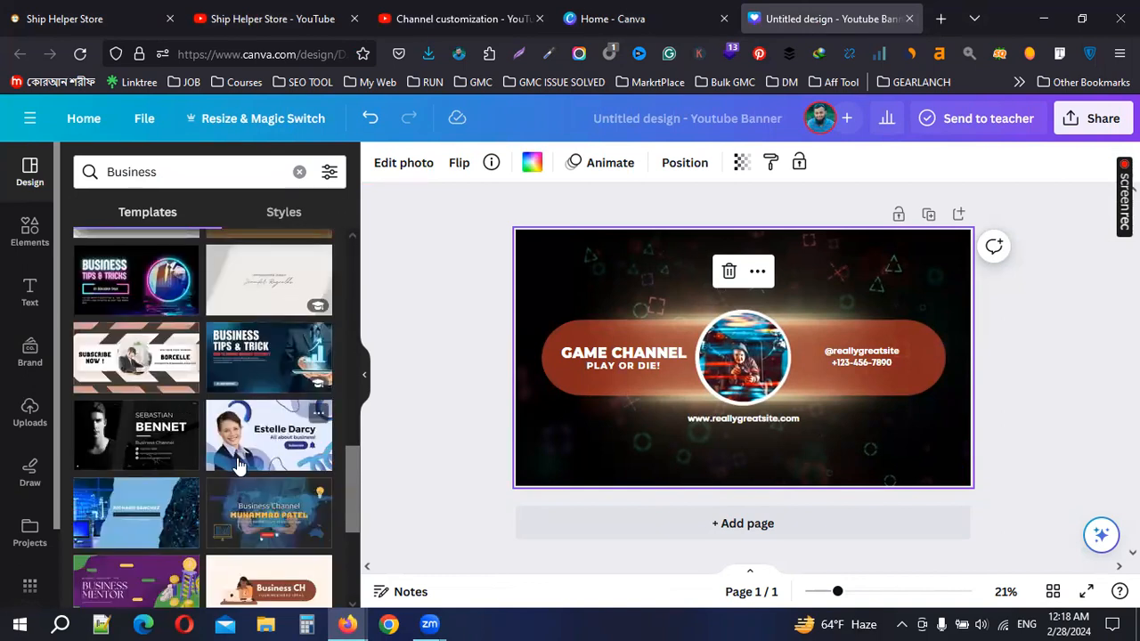
{"action": "scroll", "coordinate": [228, 483], "scroll_direction": "down", "scroll_amount": 3}
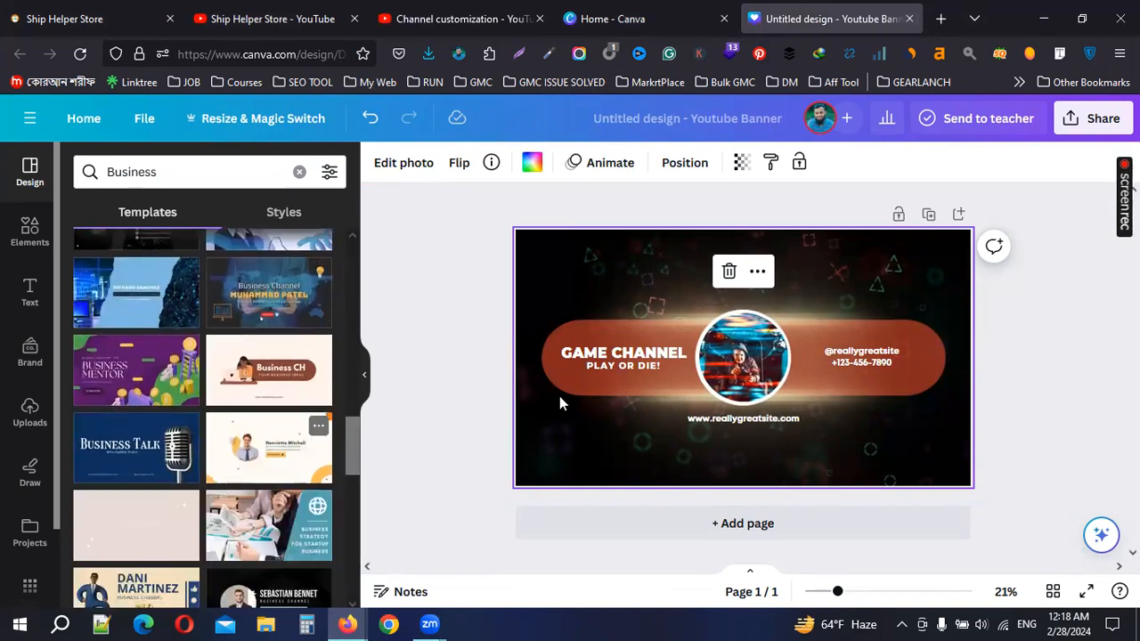
{"action": "left_click", "coordinate": [256, 374]}
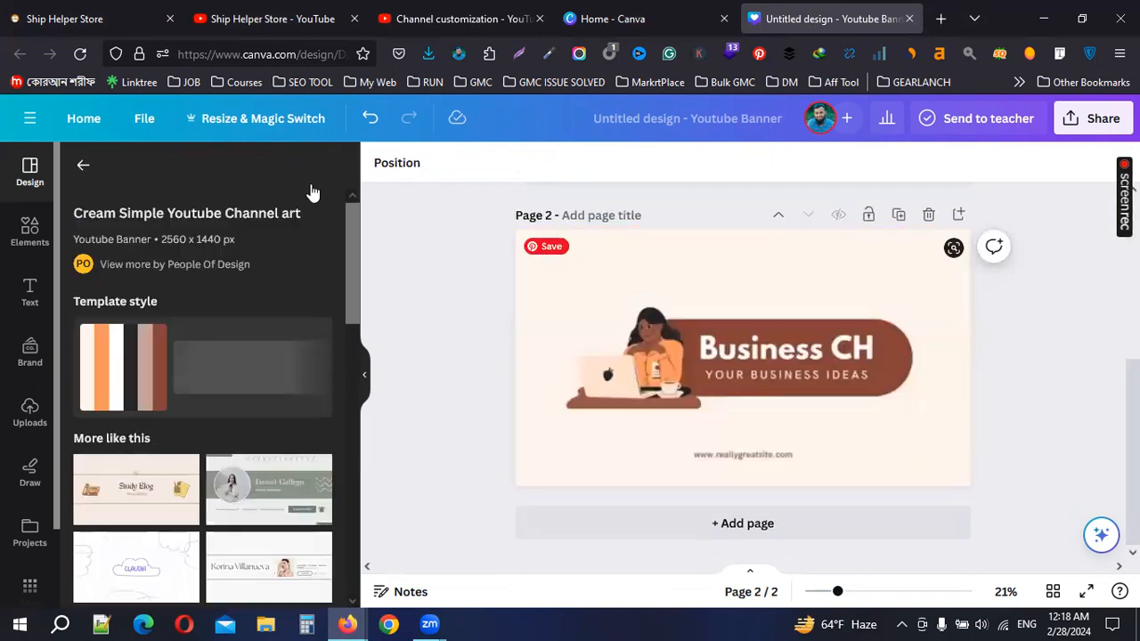
Delete the placeholder website address below the brown title shape on page 2
{"action": "scroll", "coordinate": [285, 351], "scroll_direction": "down", "scroll_amount": 3}
{"action": "scroll", "coordinate": [280, 374], "scroll_direction": "up", "scroll_amount": 3}
{"action": "scroll", "coordinate": [280, 374], "scroll_direction": "down", "scroll_amount": 2}
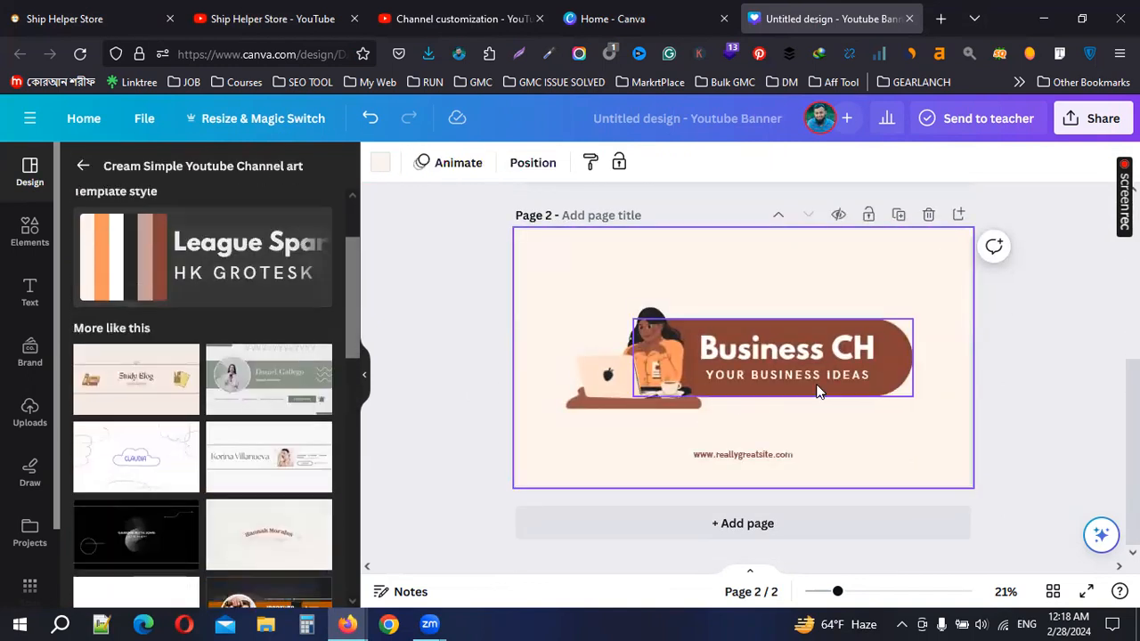
{"action": "left_click", "coordinate": [757, 459]}
Replace the "Business CH" heading on page 2 with "Ship Helper"
{"action": "left_click", "coordinate": [779, 347]}
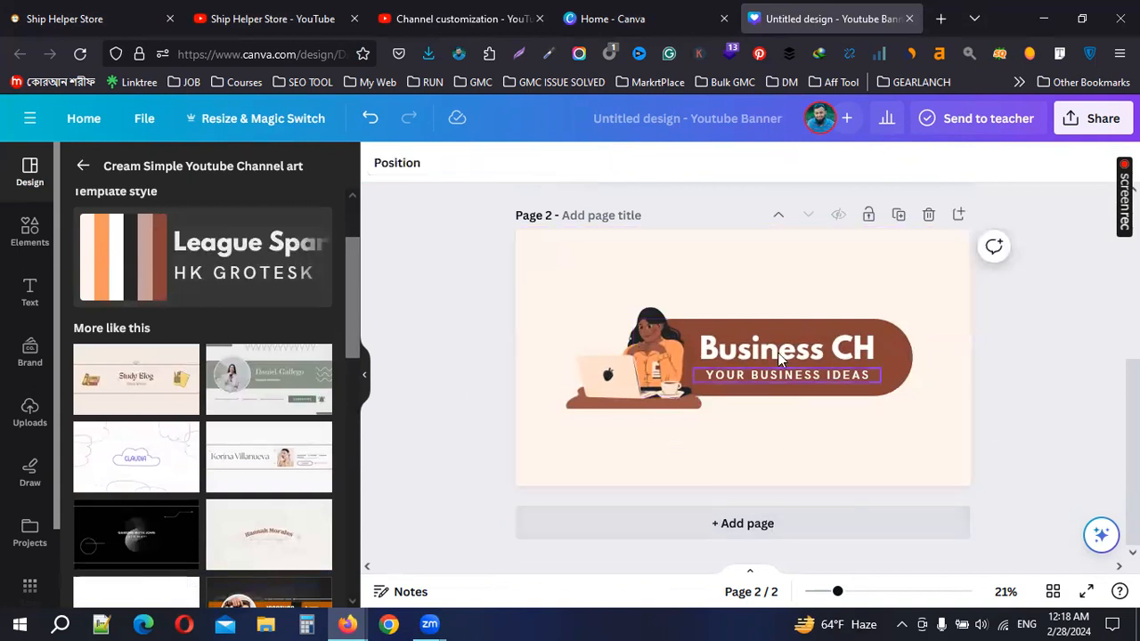
{"action": "double_click", "coordinate": [779, 347]}
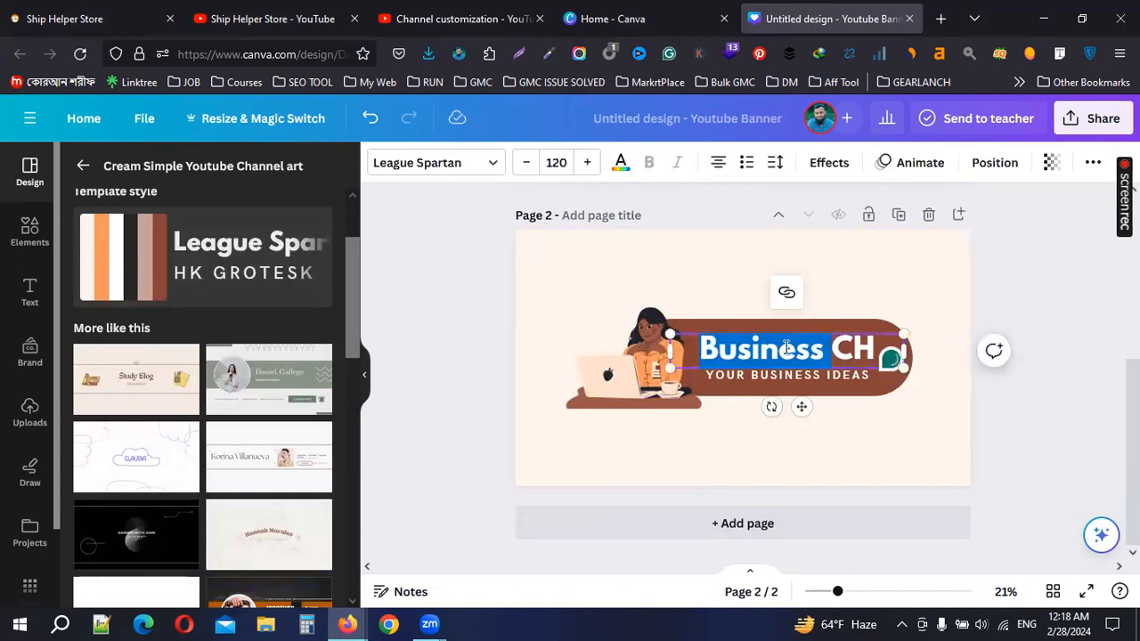
{"action": "key", "text": "Delete"}
{"action": "key", "text": "Delete"}
{"action": "key", "text": "Delete"}
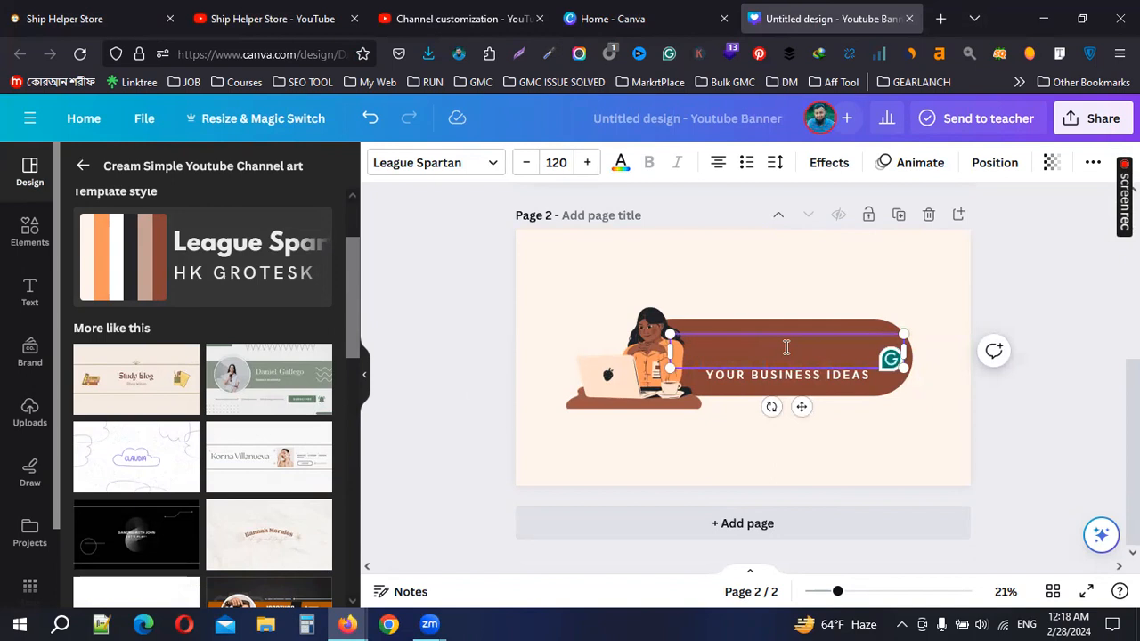
{"action": "type", "text": "Shi"}
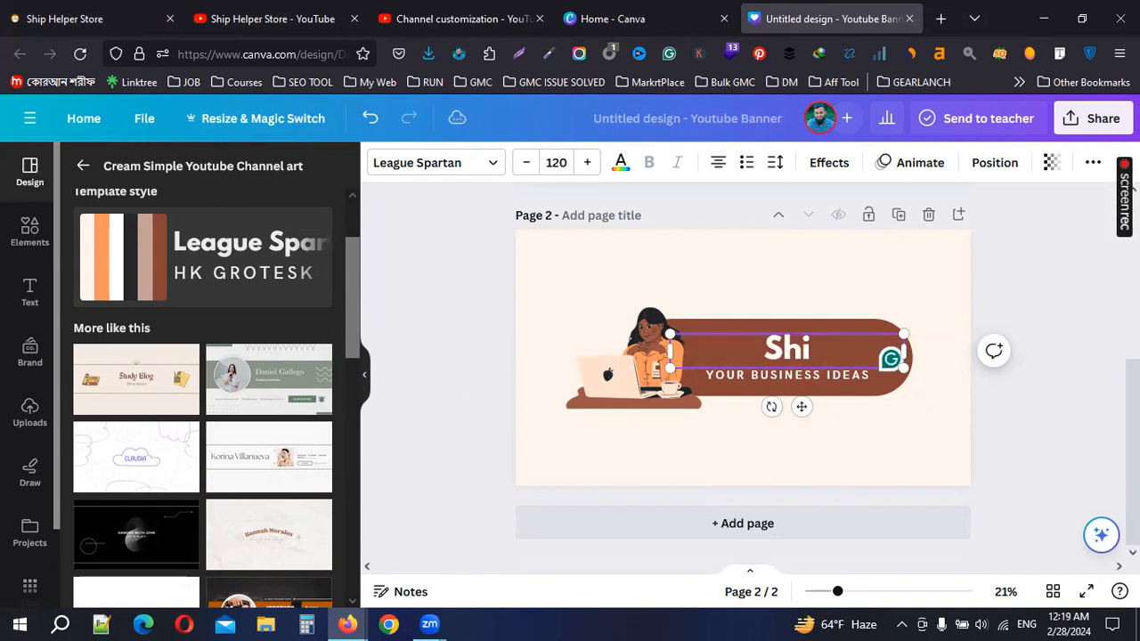
{"action": "type", "text": "p Helper"}
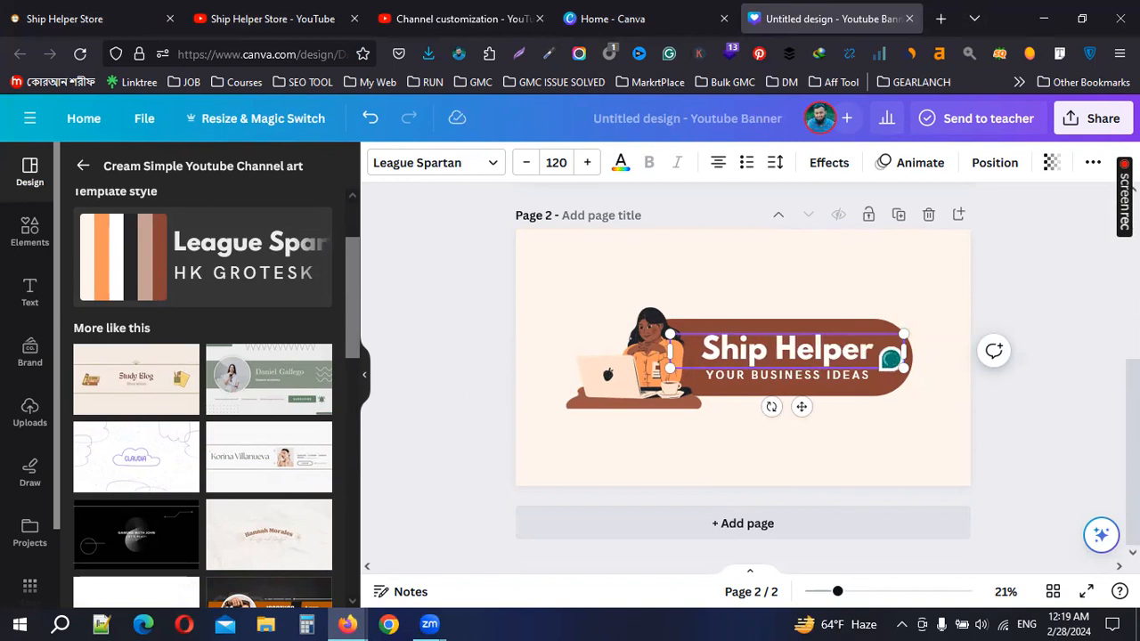
Delete the "YOUR BUSINESS IDEAS" tagline beneath the heading on page 2
{"action": "left_click", "coordinate": [807, 379]}
{"action": "left_click", "coordinate": [804, 377]}
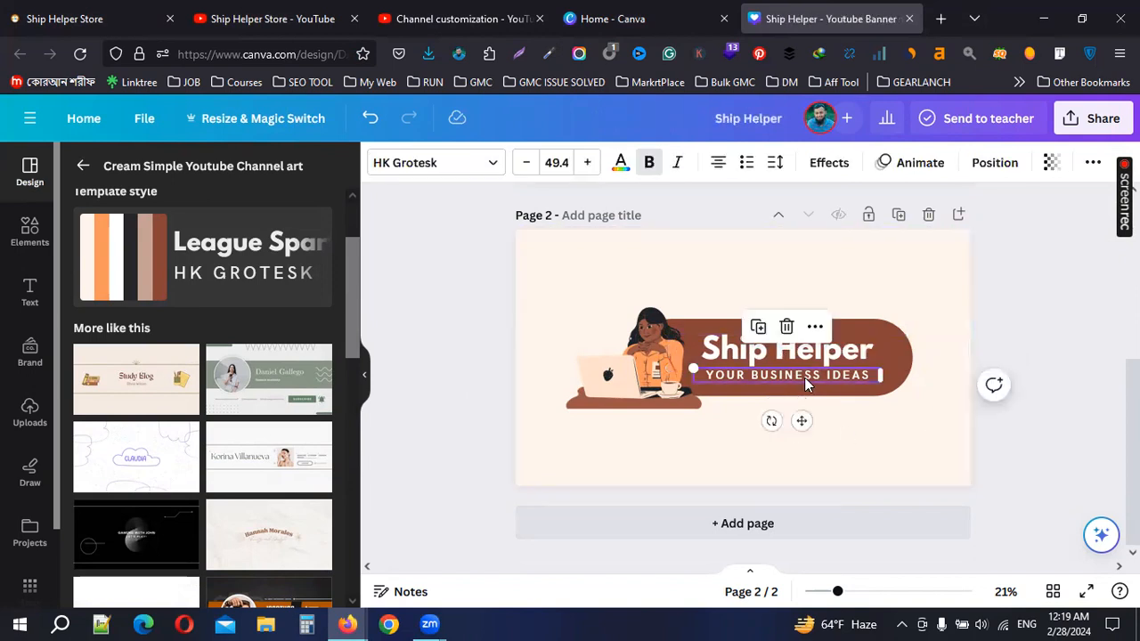
{"action": "double_click", "coordinate": [803, 375]}
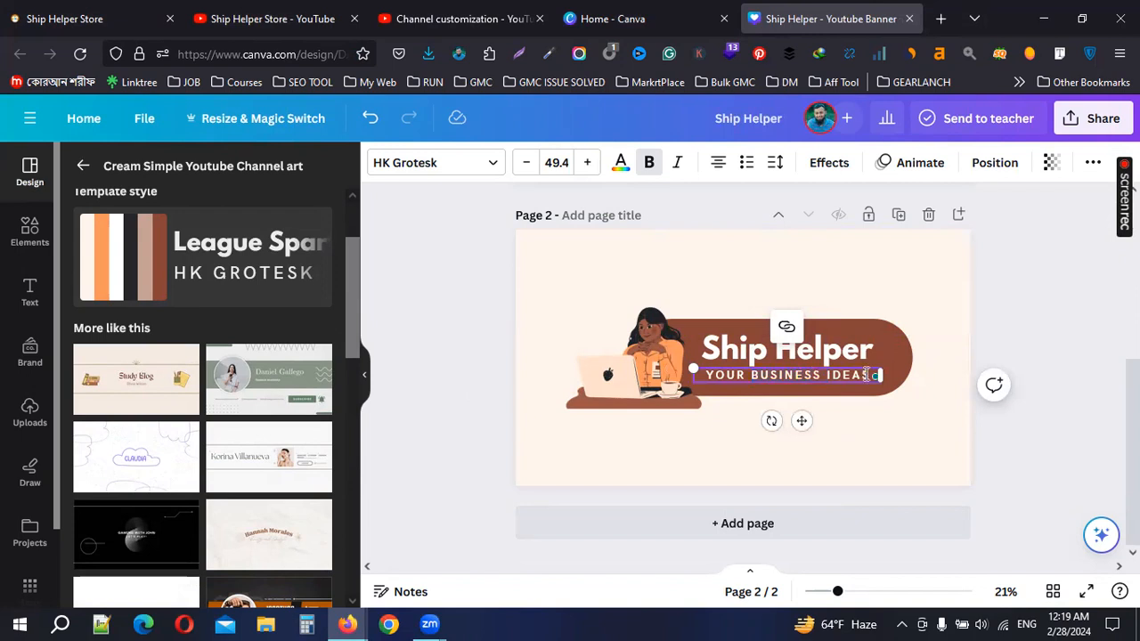
{"action": "left_click", "coordinate": [871, 421]}
{"action": "left_click", "coordinate": [822, 378]}
{"action": "key", "text": "Delete"}
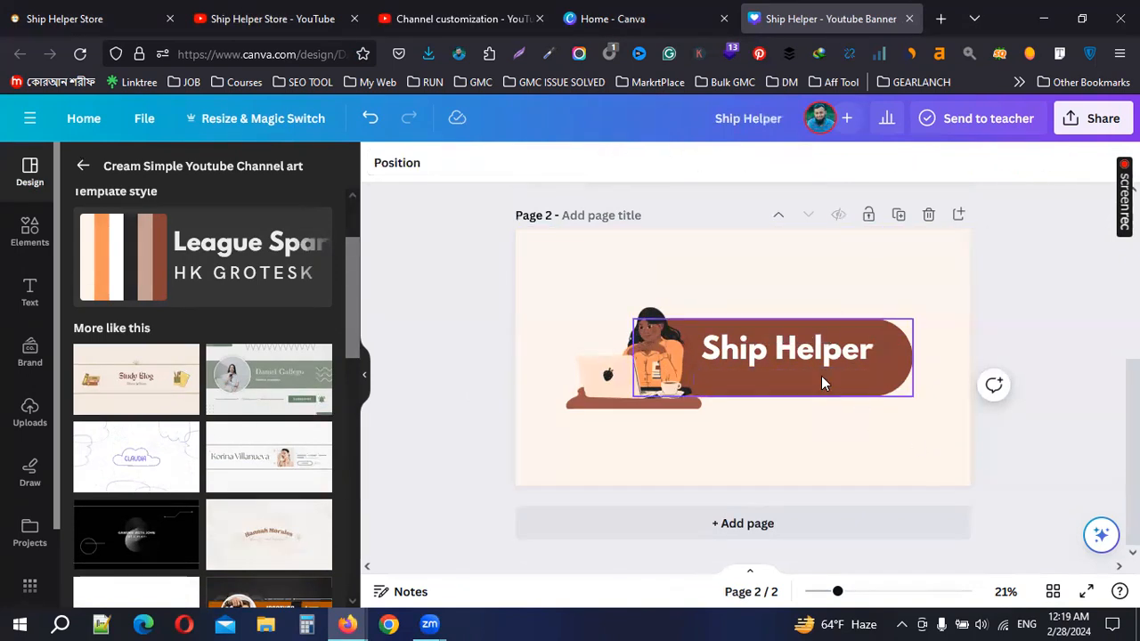
Enlarge the "Ship Helper" heading and fit it within the brown title shape on page 2
{"action": "left_click", "coordinate": [801, 357]}
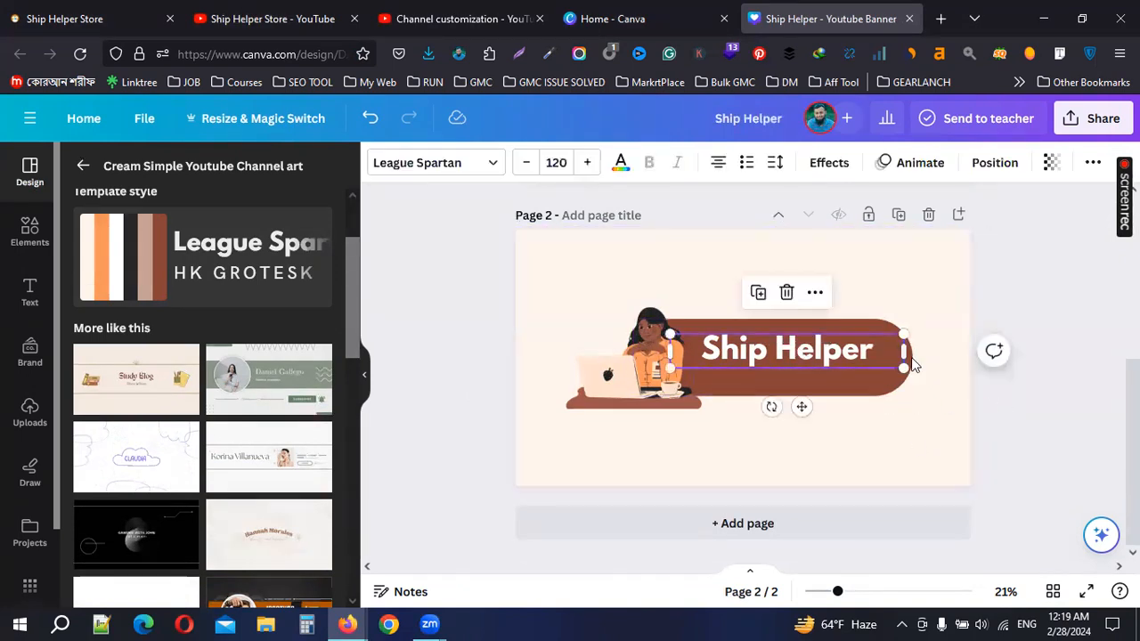
{"action": "left_click_drag", "start_coordinate": [903, 365], "coordinate": [855, 369]}
{"action": "left_click", "coordinate": [663, 361]}
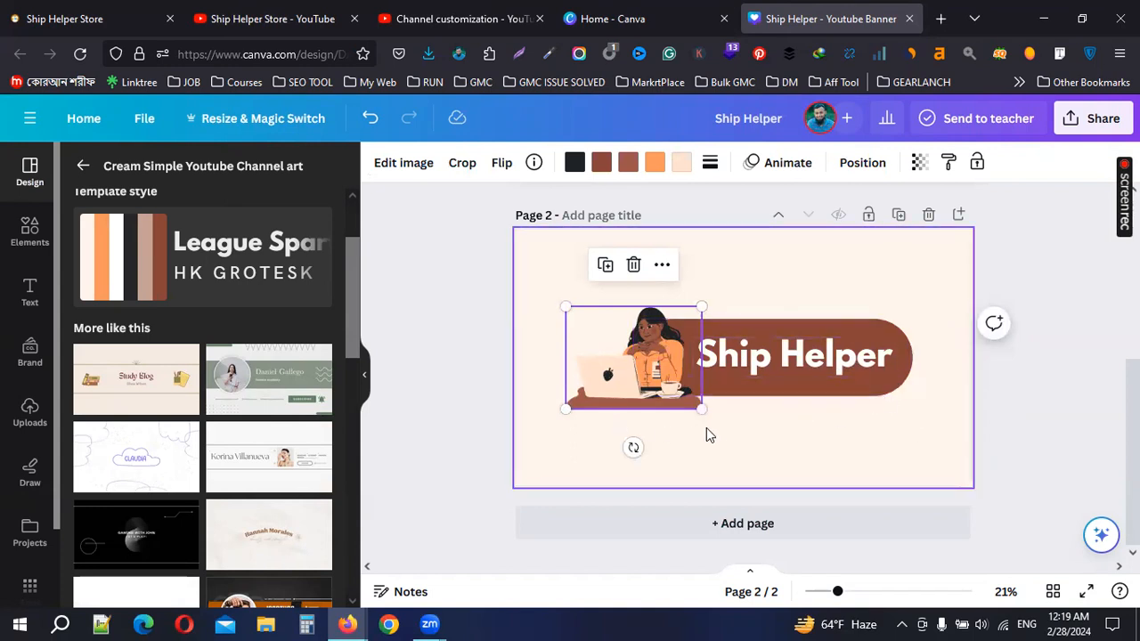
Delete the Game Channel banner page and its duplicate, keeping only the Ship Helper page
{"action": "scroll", "coordinate": [731, 267], "scroll_direction": "up", "scroll_amount": 5}
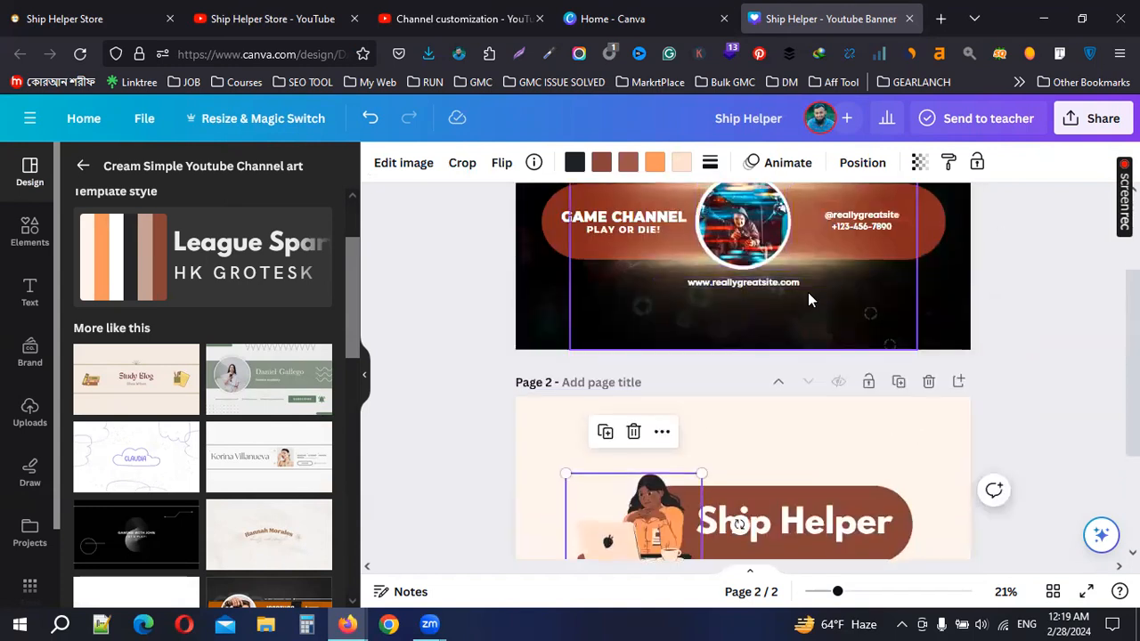
{"action": "left_click", "coordinate": [901, 215]}
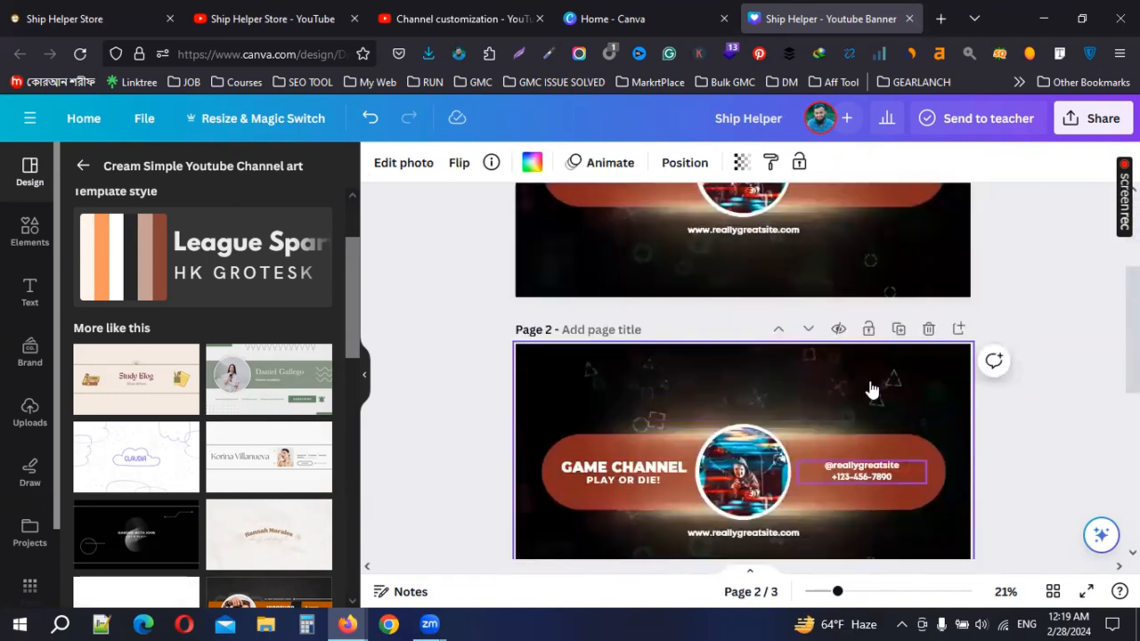
{"action": "left_click", "coordinate": [929, 380]}
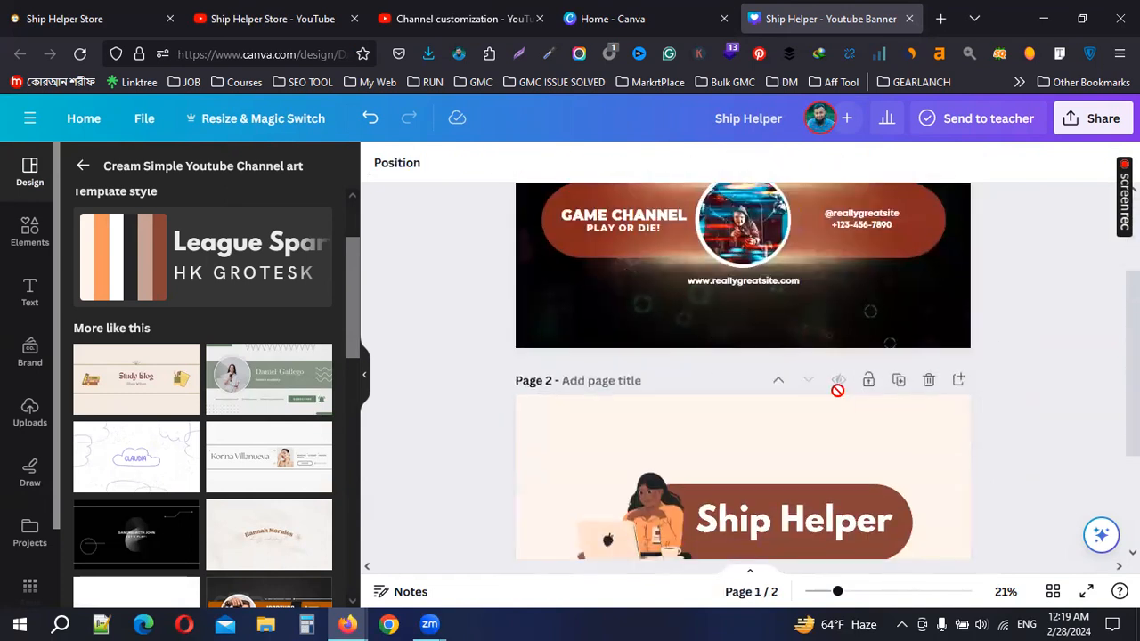
{"action": "scroll", "coordinate": [890, 311], "scroll_direction": "up", "scroll_amount": 2}
{"action": "left_click", "coordinate": [927, 215]}
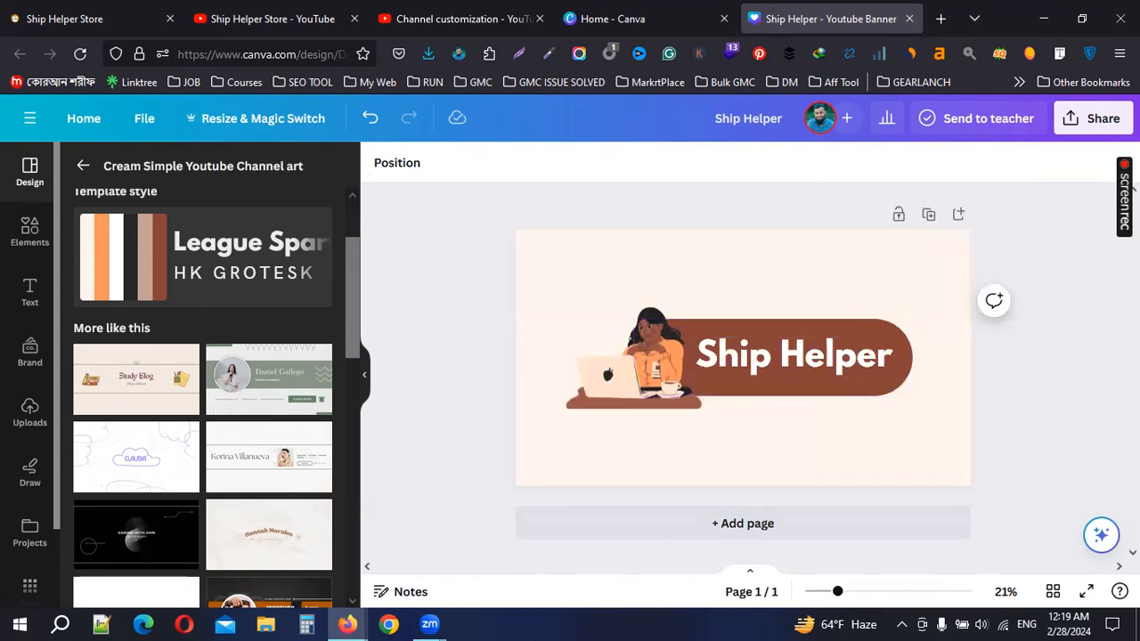
Download the banner as a PNG at size 1 and save it as "Ship Helper" in the Downloads folder
{"action": "left_click", "coordinate": [1089, 120]}
{"action": "scroll", "coordinate": [953, 391], "scroll_direction": "down", "scroll_amount": 2}
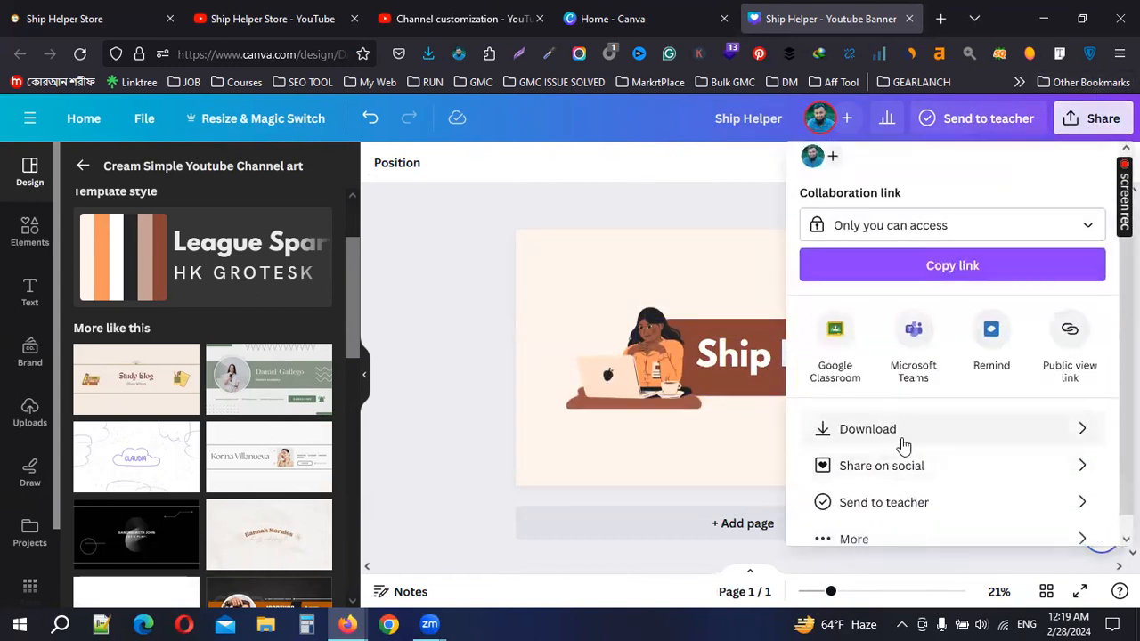
{"action": "left_click", "coordinate": [894, 439]}
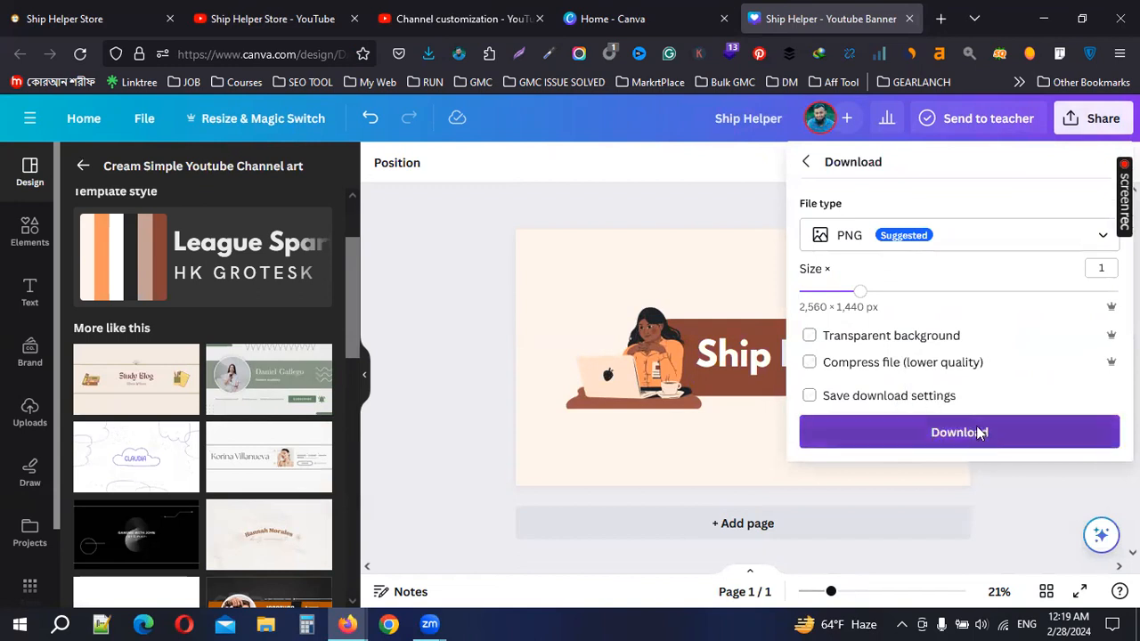
{"action": "left_click", "coordinate": [977, 432]}
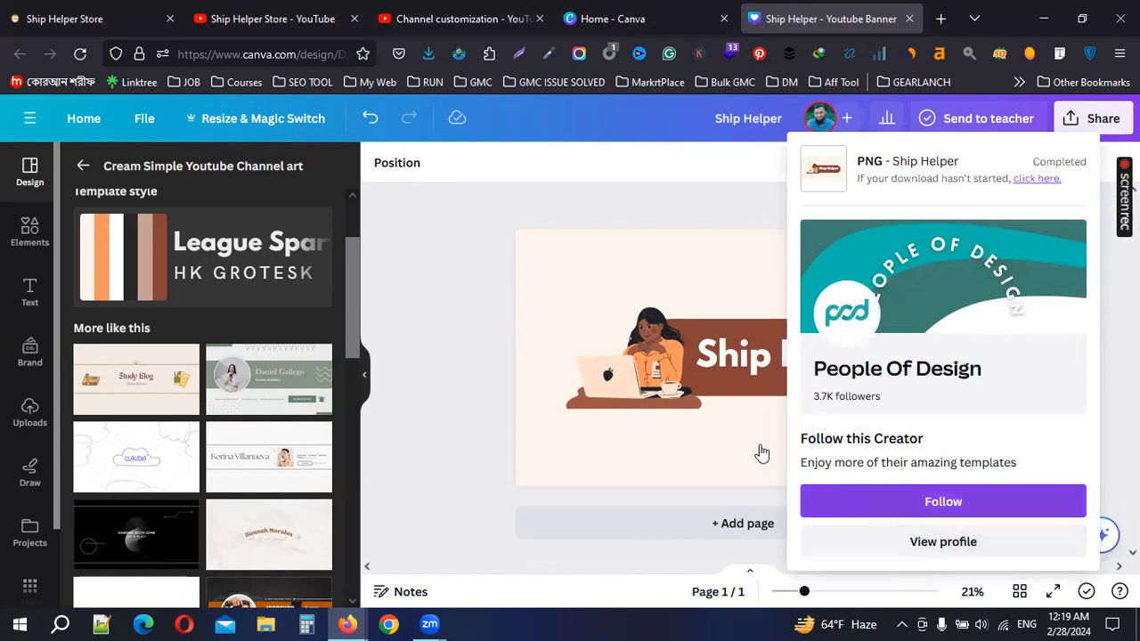
{"action": "left_click", "coordinate": [654, 412]}
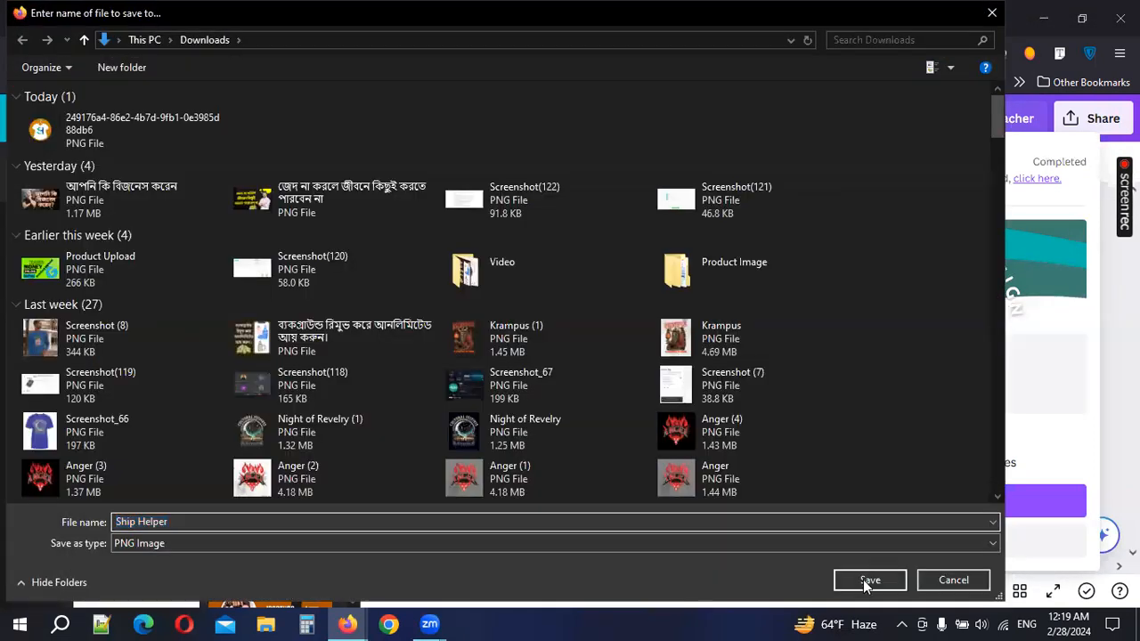
{"action": "left_click", "coordinate": [862, 577]}
Switch to the YouTube Studio channel customization page and upload the Ship Helper PNG from Downloads as the banner image
{"action": "left_click", "coordinate": [664, 12]}
{"action": "left_click", "coordinate": [459, 20]}
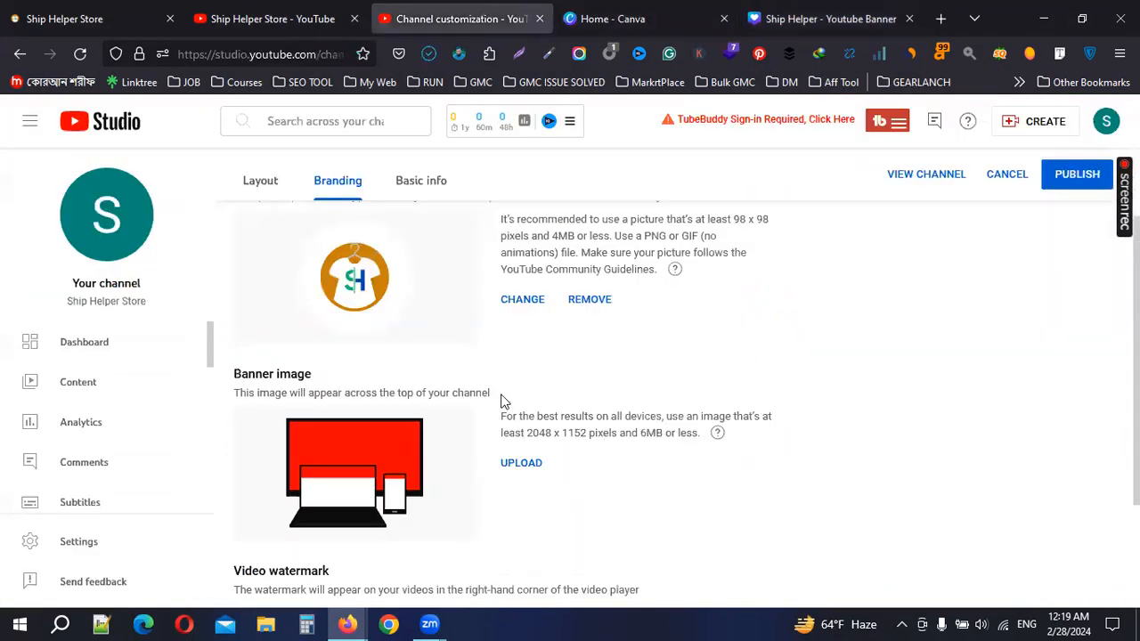
{"action": "left_click", "coordinate": [522, 471]}
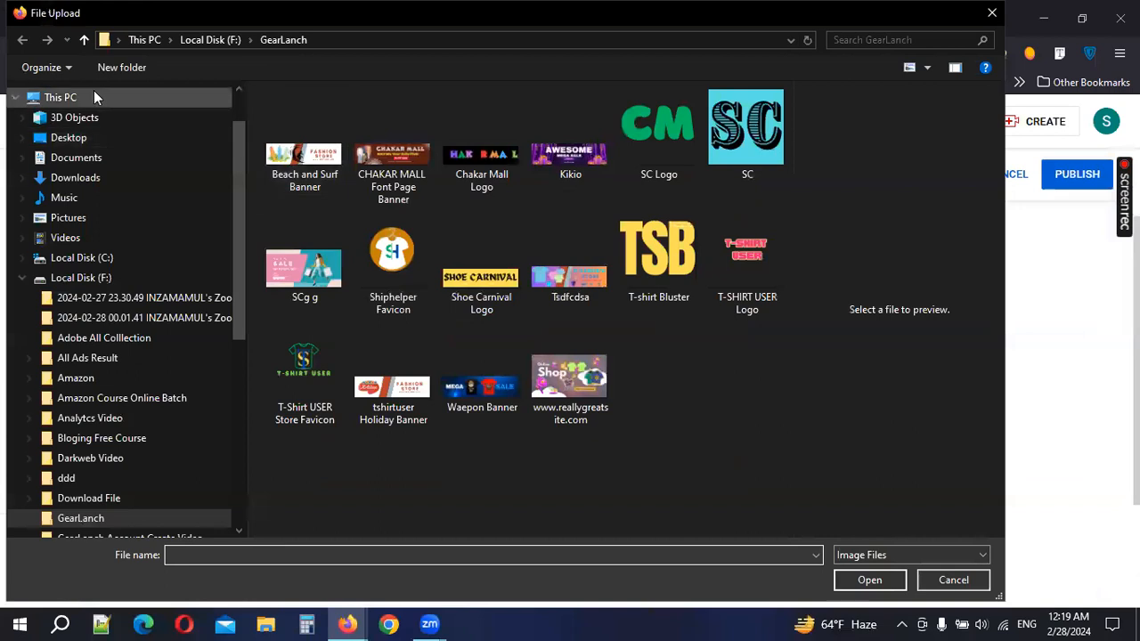
{"action": "scroll", "coordinate": [106, 178], "scroll_direction": "up", "scroll_amount": 1}
{"action": "left_click", "coordinate": [87, 238]}
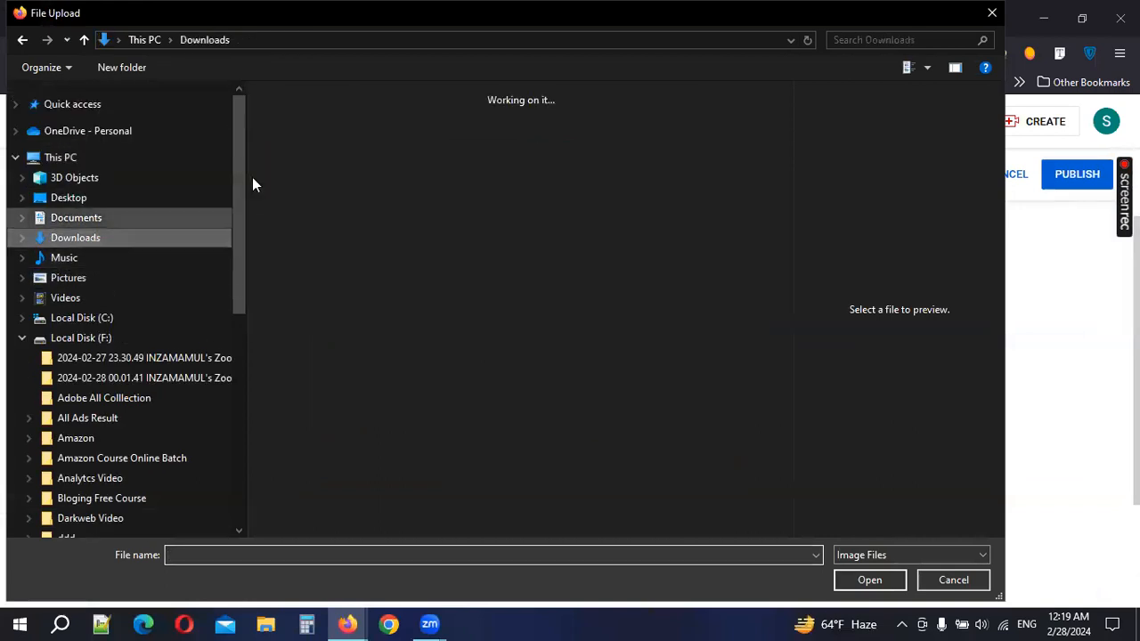
{"action": "left_click", "coordinate": [327, 147]}
{"action": "left_click", "coordinate": [891, 580]}
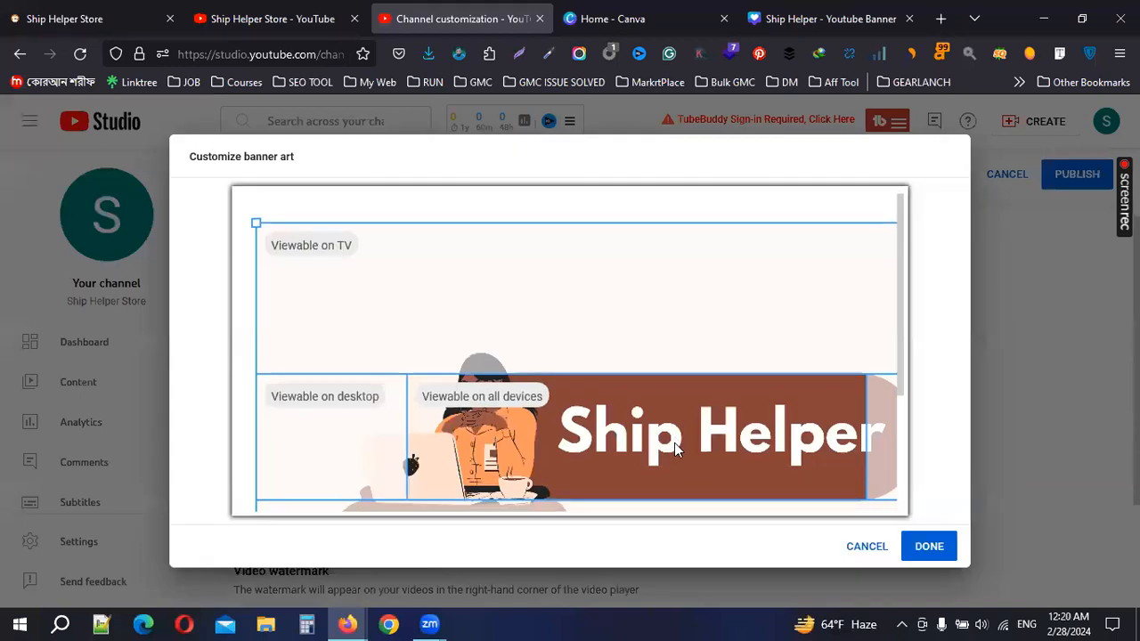
Check the banner art's TV, desktop and all-device crop areas and accept the crop
{"action": "scroll", "coordinate": [674, 451], "scroll_direction": "down", "scroll_amount": 2}
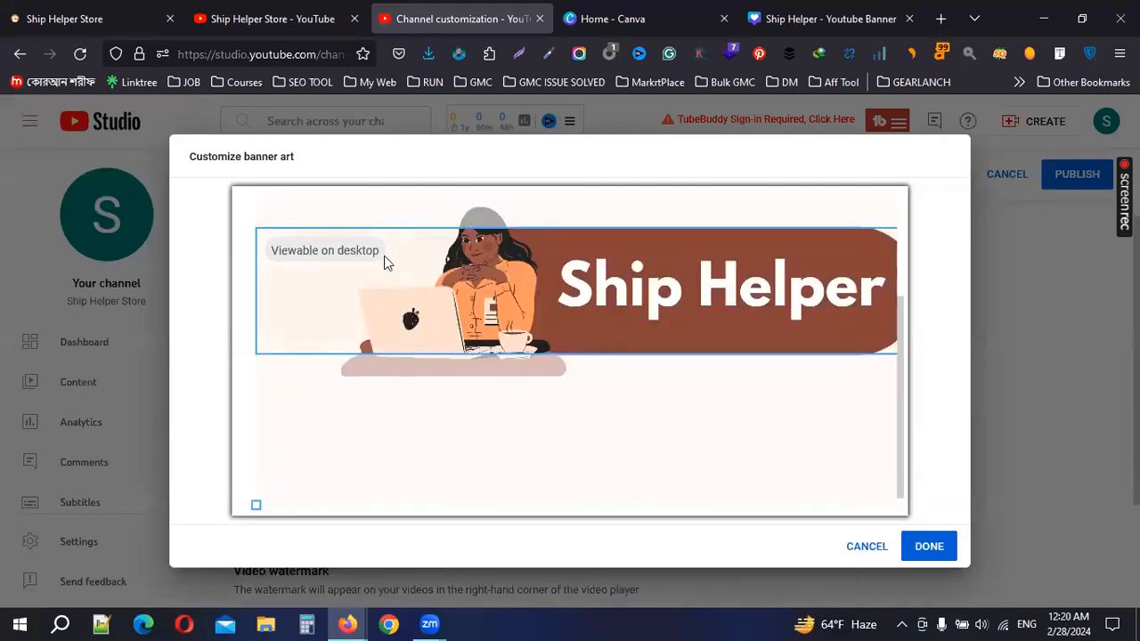
{"action": "scroll", "coordinate": [542, 279], "scroll_direction": "up", "scroll_amount": 3}
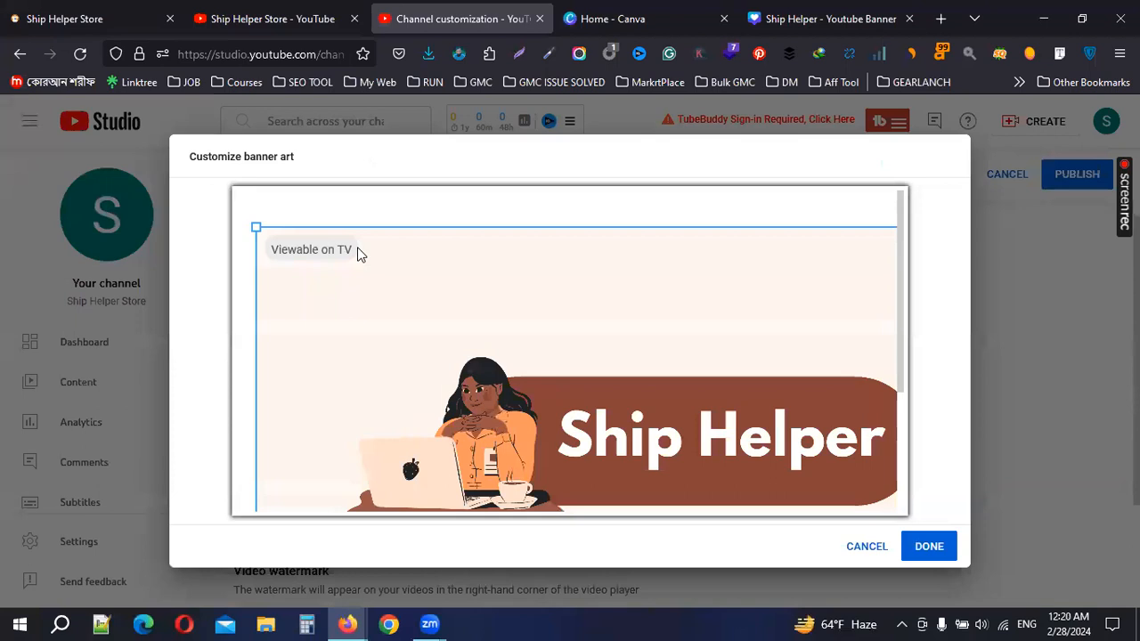
{"action": "scroll", "coordinate": [710, 358], "scroll_direction": "down", "scroll_amount": 3}
{"action": "left_click", "coordinate": [928, 546]}
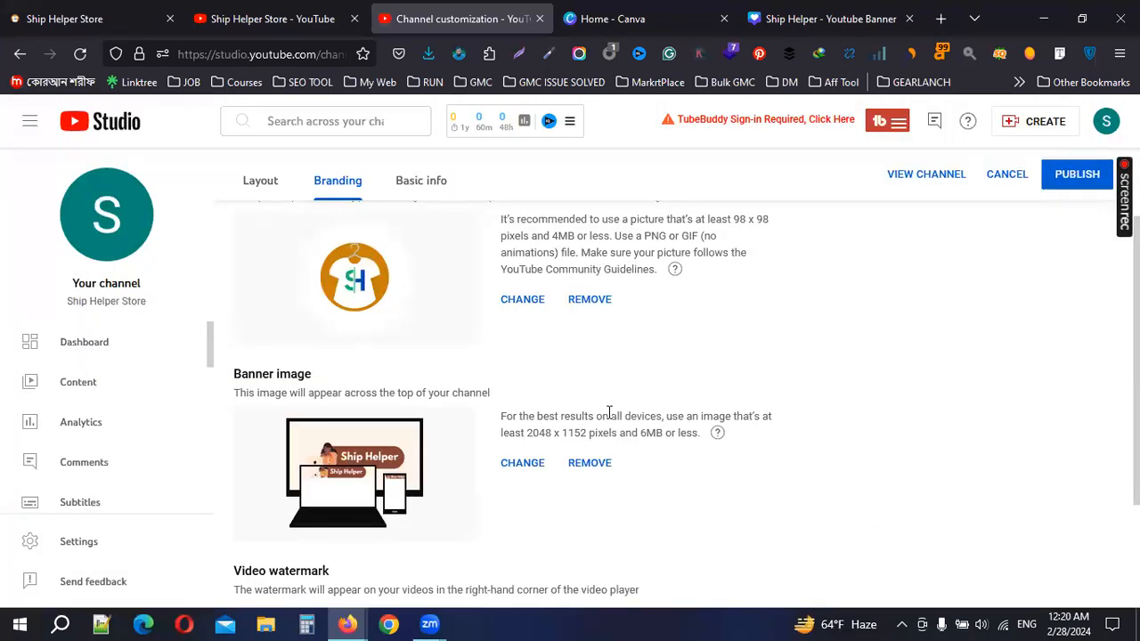
Upload the T-shirt store logo PNG from Downloads as the video watermark and accept its crop
{"action": "scroll", "coordinate": [519, 446], "scroll_direction": "down", "scroll_amount": 2}
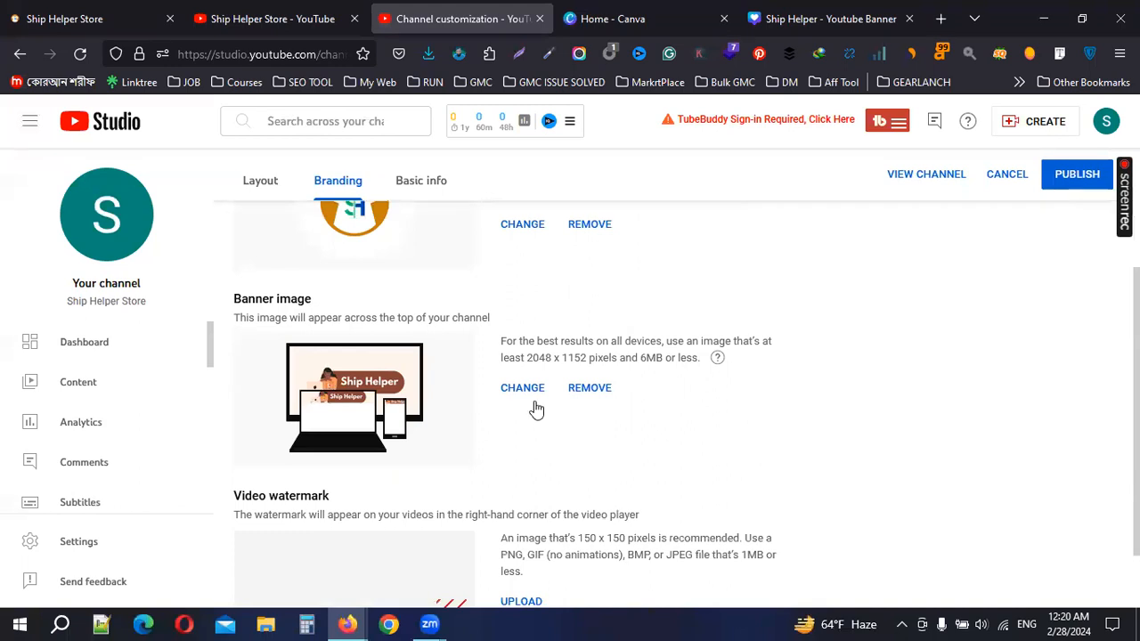
{"action": "scroll", "coordinate": [463, 371], "scroll_direction": "up", "scroll_amount": 3}
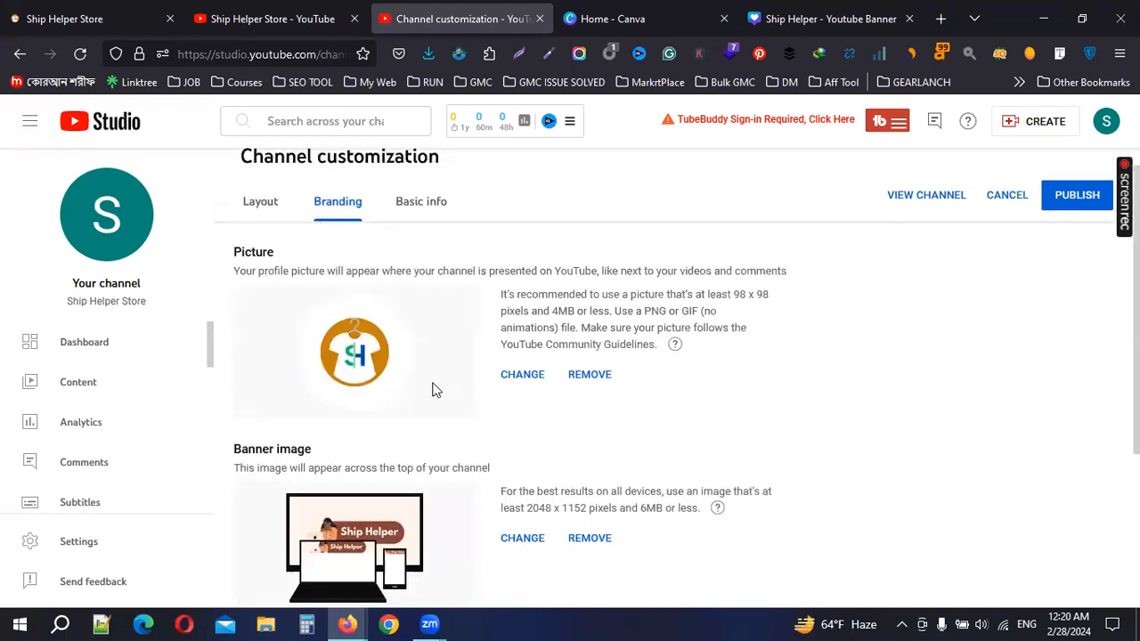
{"action": "scroll", "coordinate": [323, 378], "scroll_direction": "down", "scroll_amount": 3}
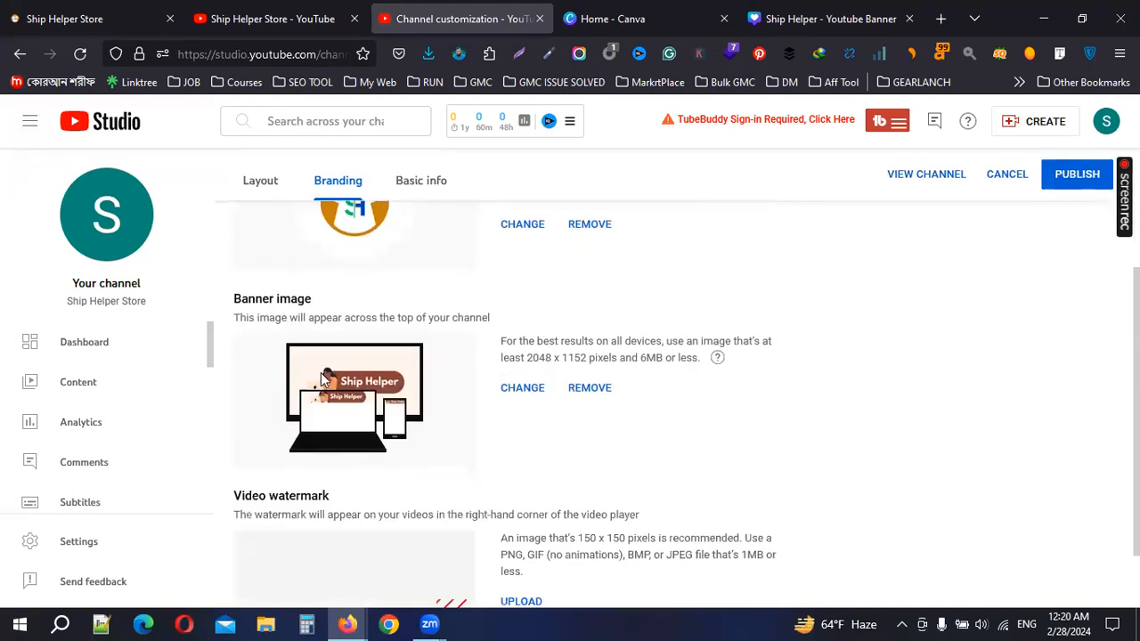
{"action": "scroll", "coordinate": [389, 381], "scroll_direction": "down", "scroll_amount": 2}
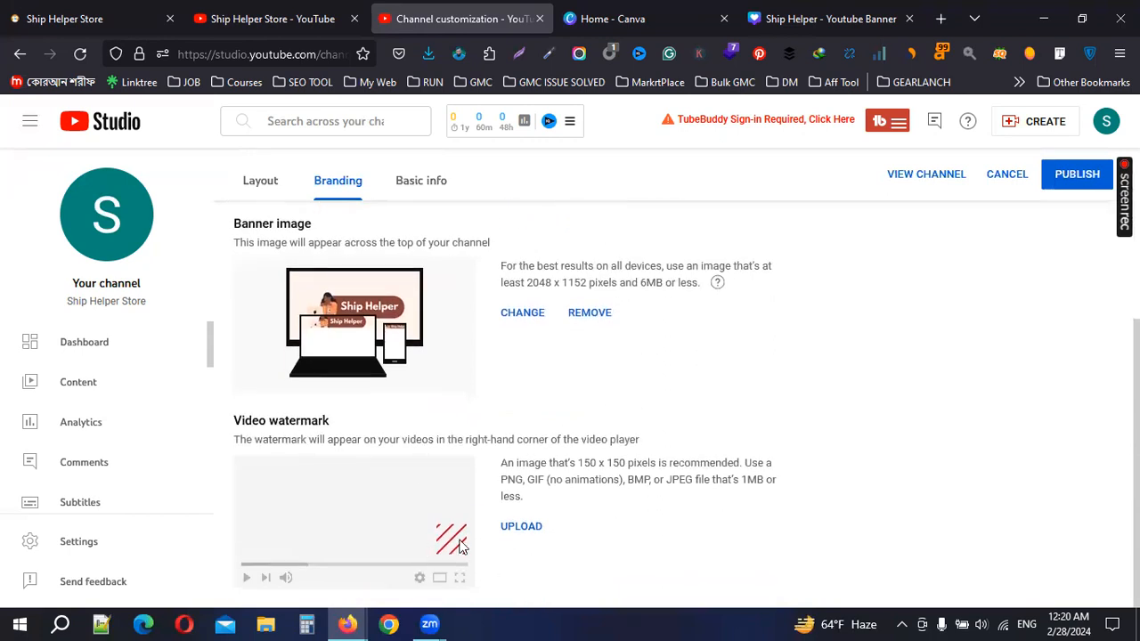
{"action": "left_click", "coordinate": [514, 529]}
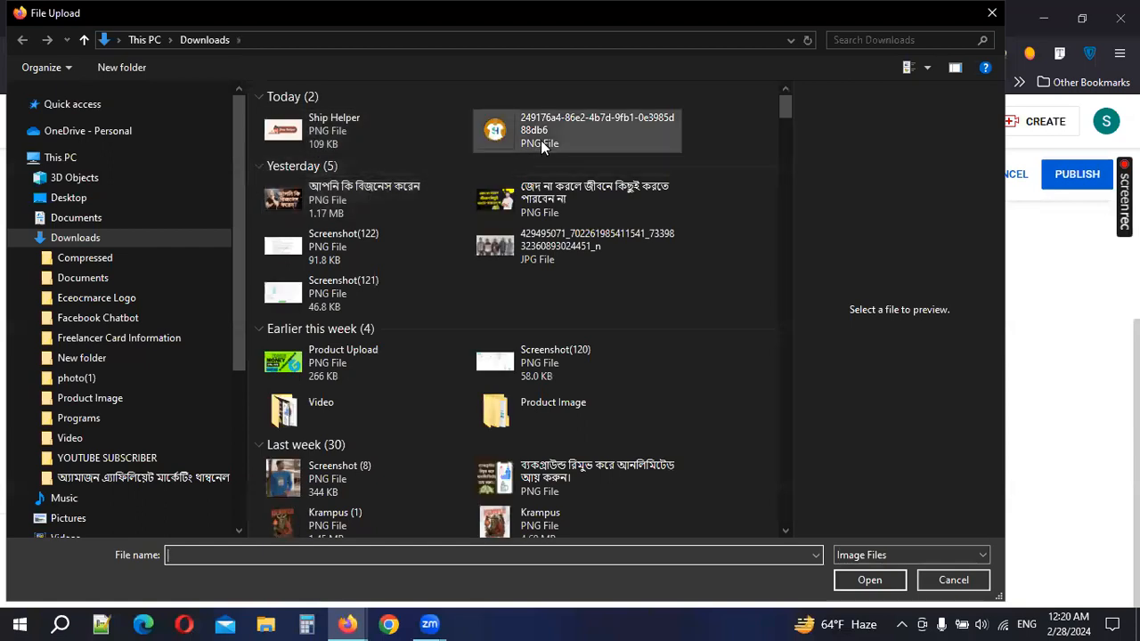
{"action": "left_click", "coordinate": [540, 133]}
{"action": "left_click", "coordinate": [869, 579]}
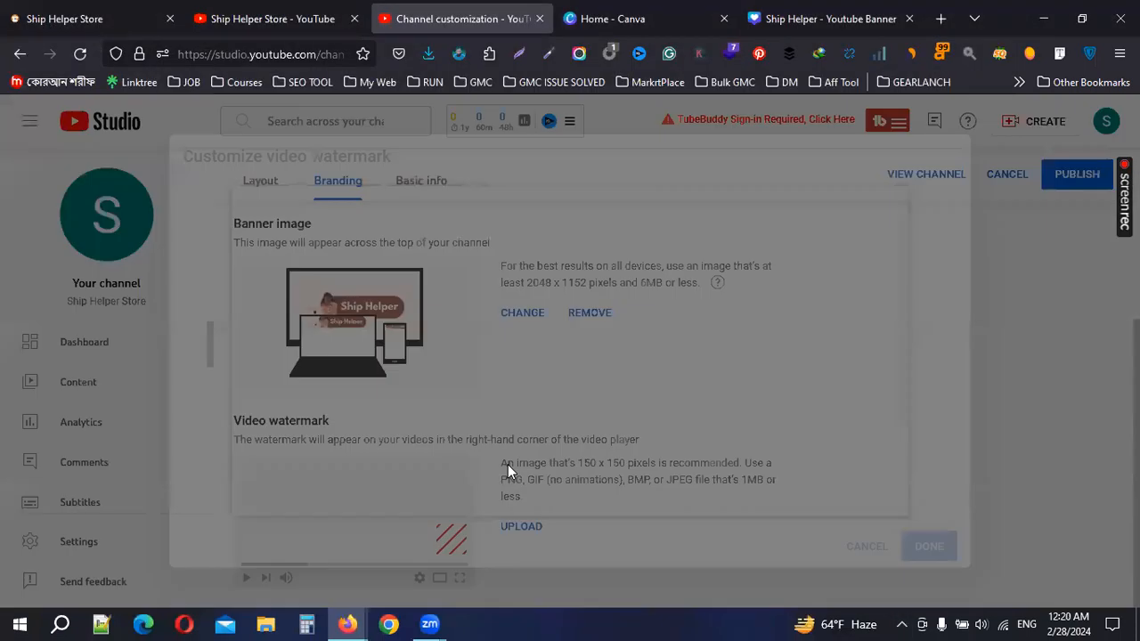
{"action": "scroll", "coordinate": [519, 476], "scroll_direction": "up", "scroll_amount": 2}
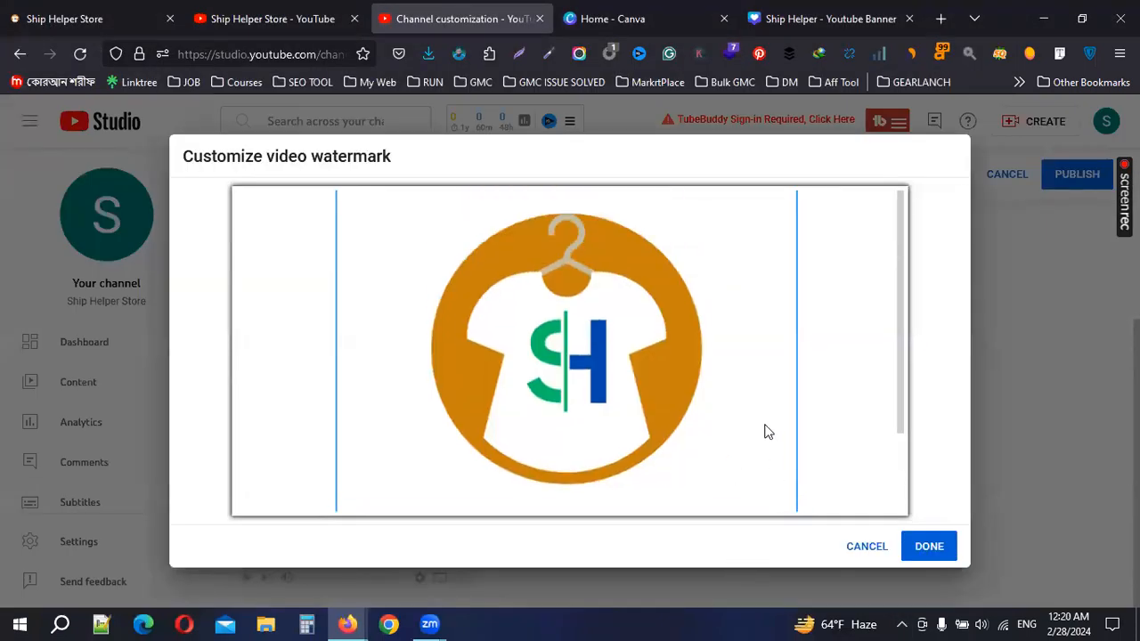
{"action": "scroll", "coordinate": [767, 432], "scroll_direction": "down", "scroll_amount": 2}
{"action": "left_click", "coordinate": [930, 548]}
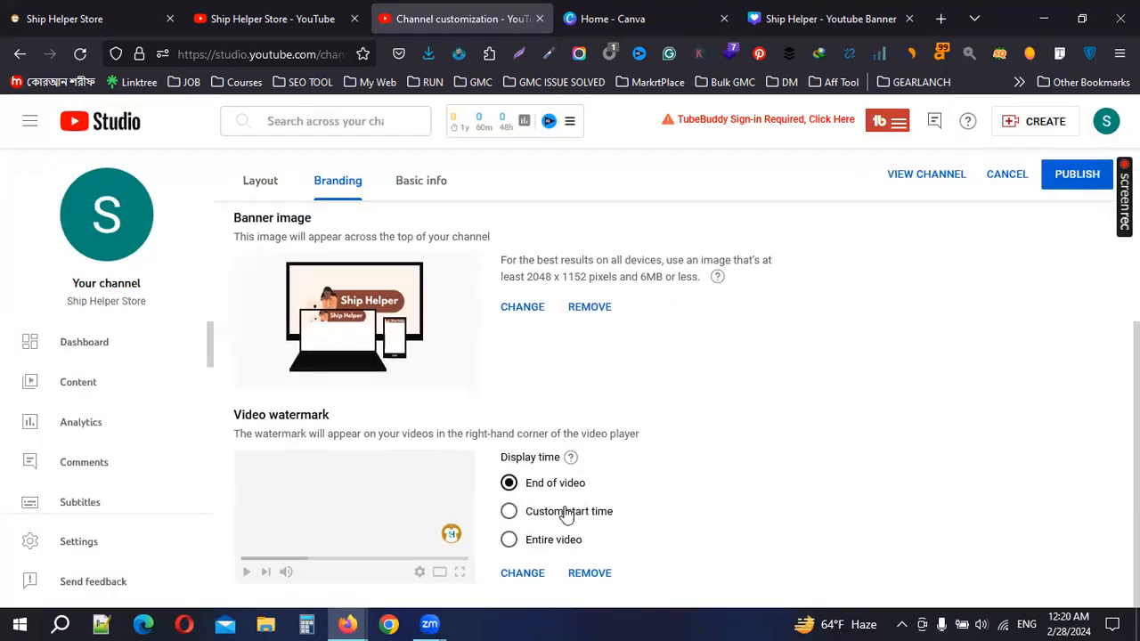
Set the watermark's display time to Entire video and publish the branding changes
{"action": "left_click", "coordinate": [562, 543]}
{"action": "scroll", "coordinate": [646, 424], "scroll_direction": "up", "scroll_amount": 3}
{"action": "left_click", "coordinate": [1061, 233]}
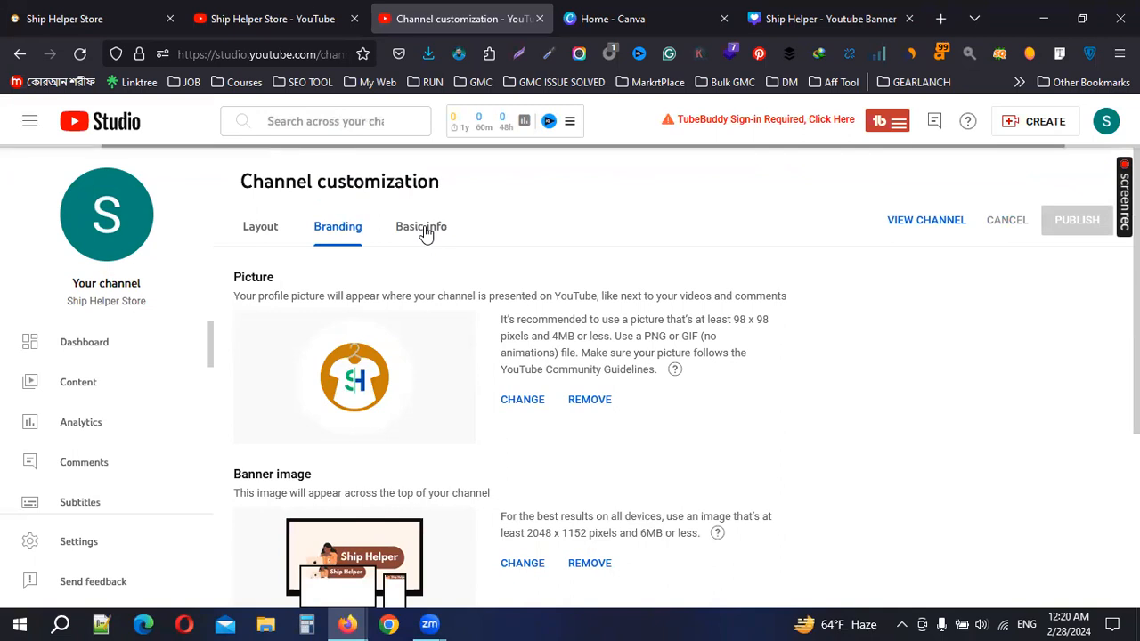
{"action": "scroll", "coordinate": [578, 338], "scroll_direction": "down", "scroll_amount": 3}
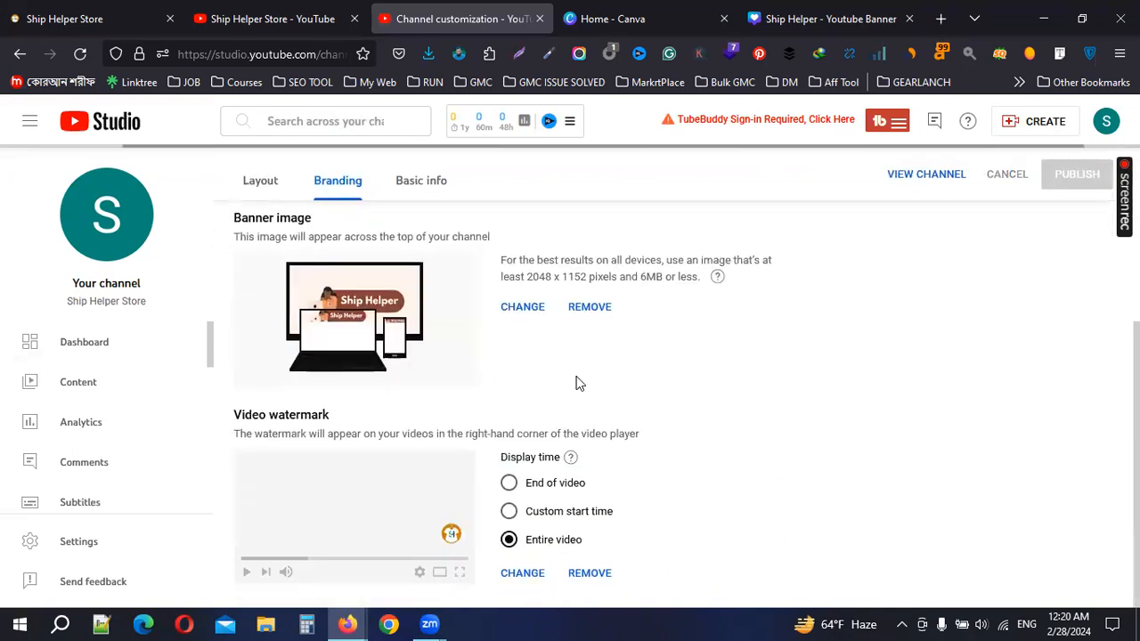
{"action": "scroll", "coordinate": [577, 383], "scroll_direction": "up", "scroll_amount": 1}
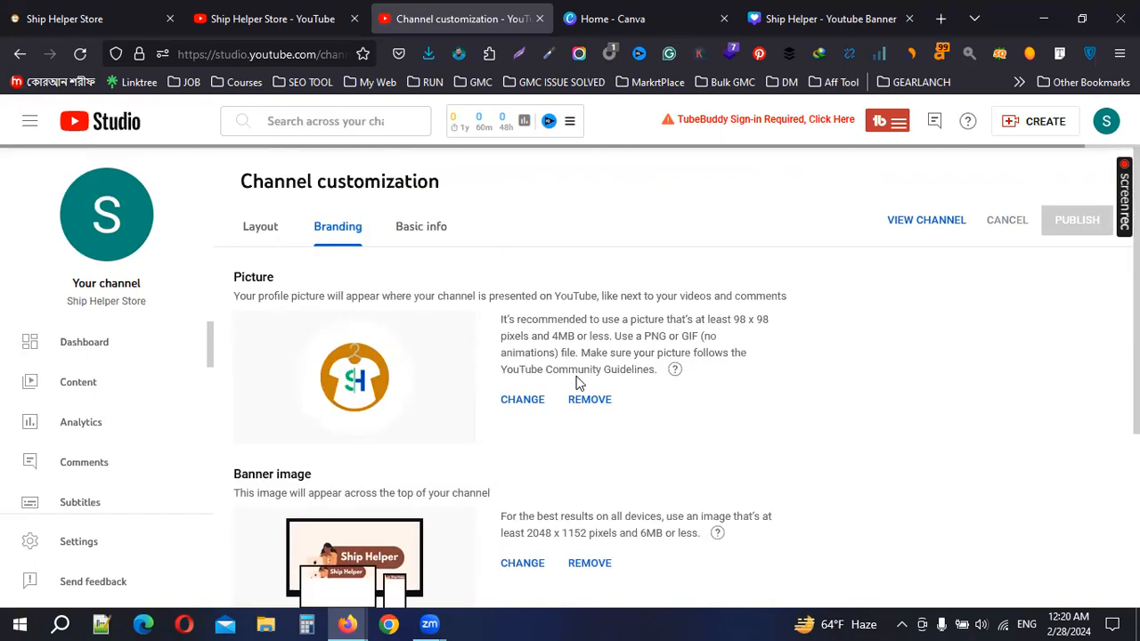
Open the channel's basic info and go through the name and handle to the empty description
{"action": "left_click", "coordinate": [426, 228]}
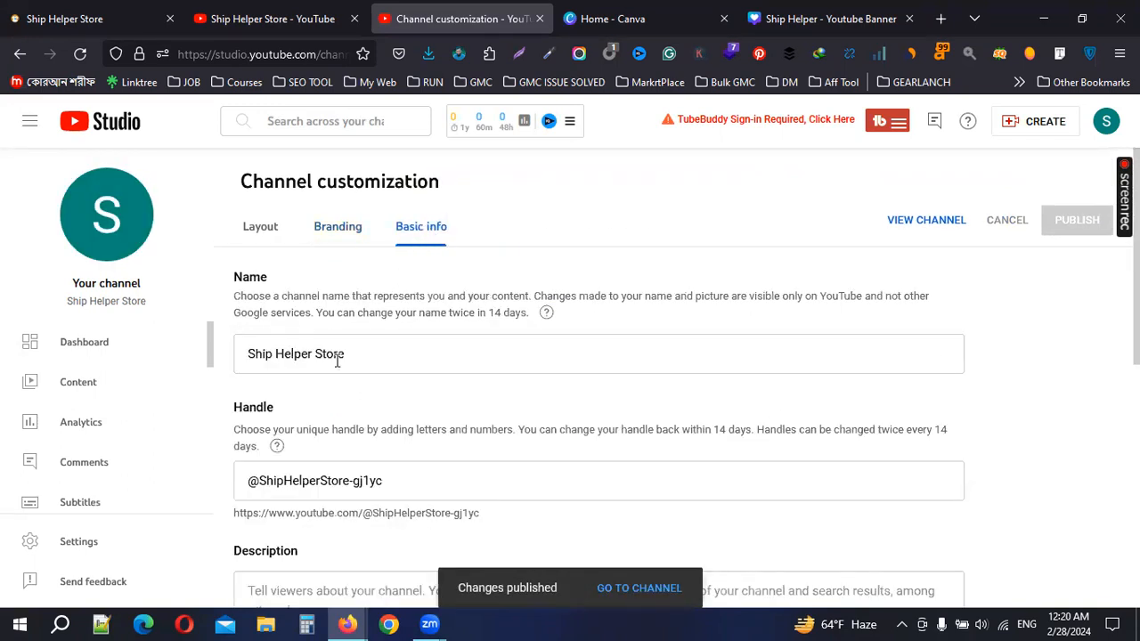
{"action": "left_click", "coordinate": [377, 348]}
{"action": "scroll", "coordinate": [353, 349], "scroll_direction": "down", "scroll_amount": 1}
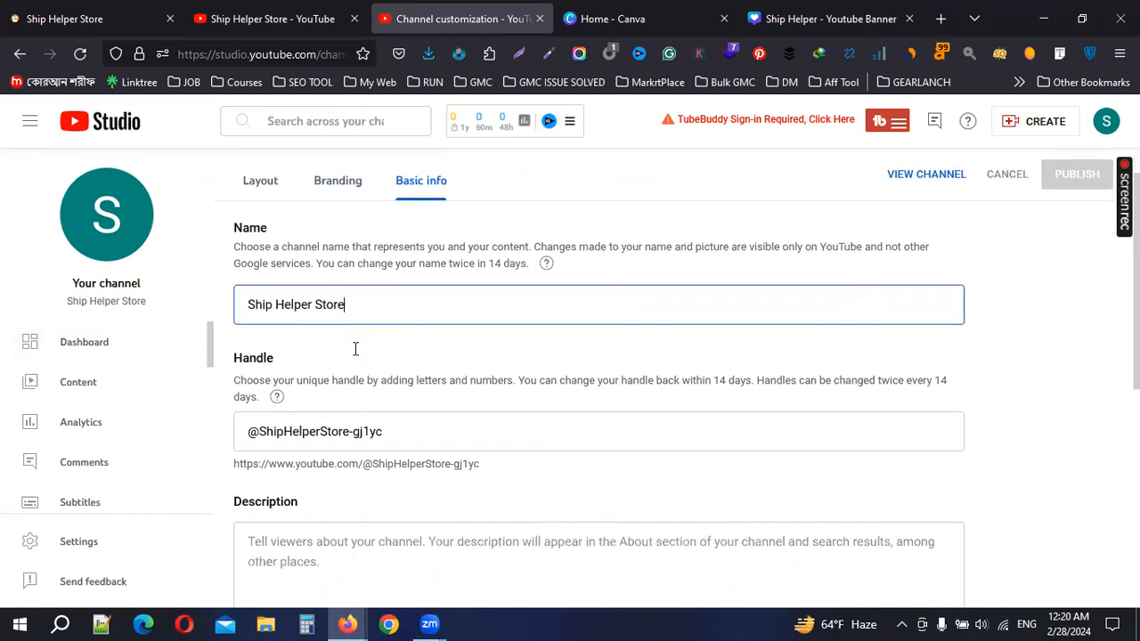
{"action": "left_click", "coordinate": [445, 405]}
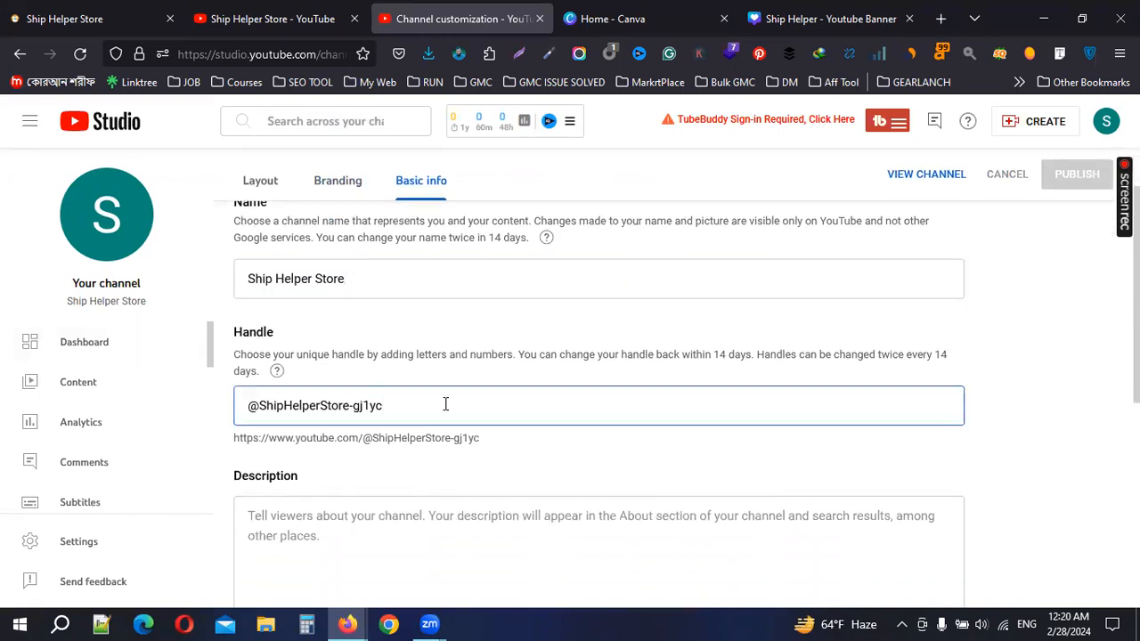
{"action": "scroll", "coordinate": [287, 402], "scroll_direction": "down", "scroll_amount": 3}
{"action": "left_click", "coordinate": [356, 312]}
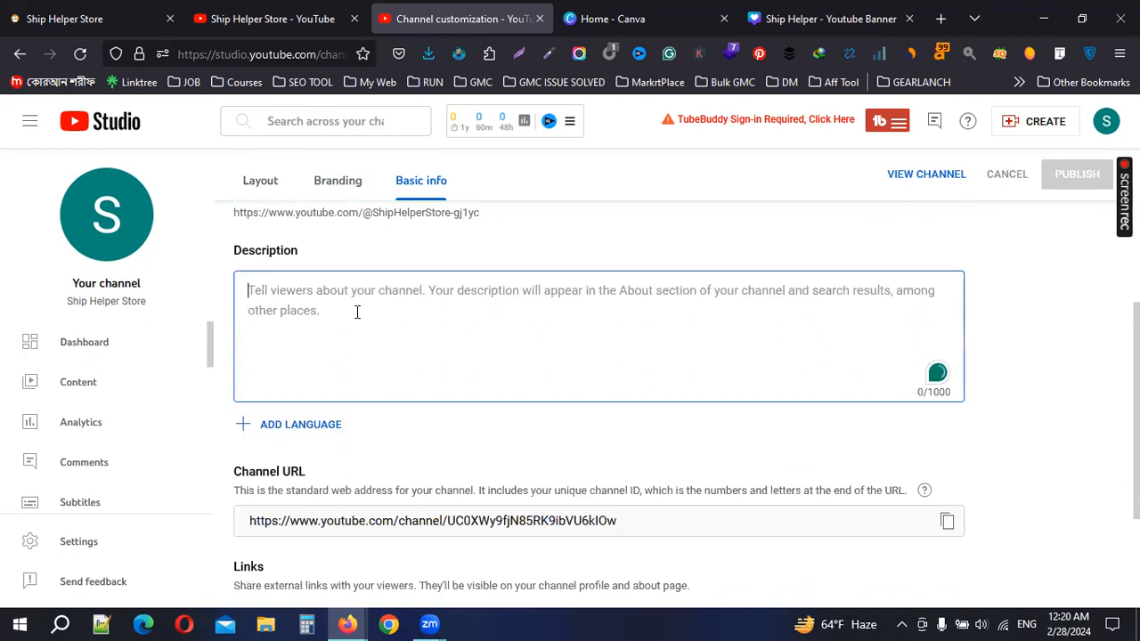
Switch to the Ship Helper Store website and copy the Fast Shipping text "We offer Rush and Expedited options if you need it fast"
{"action": "left_click", "coordinate": [22, 19]}
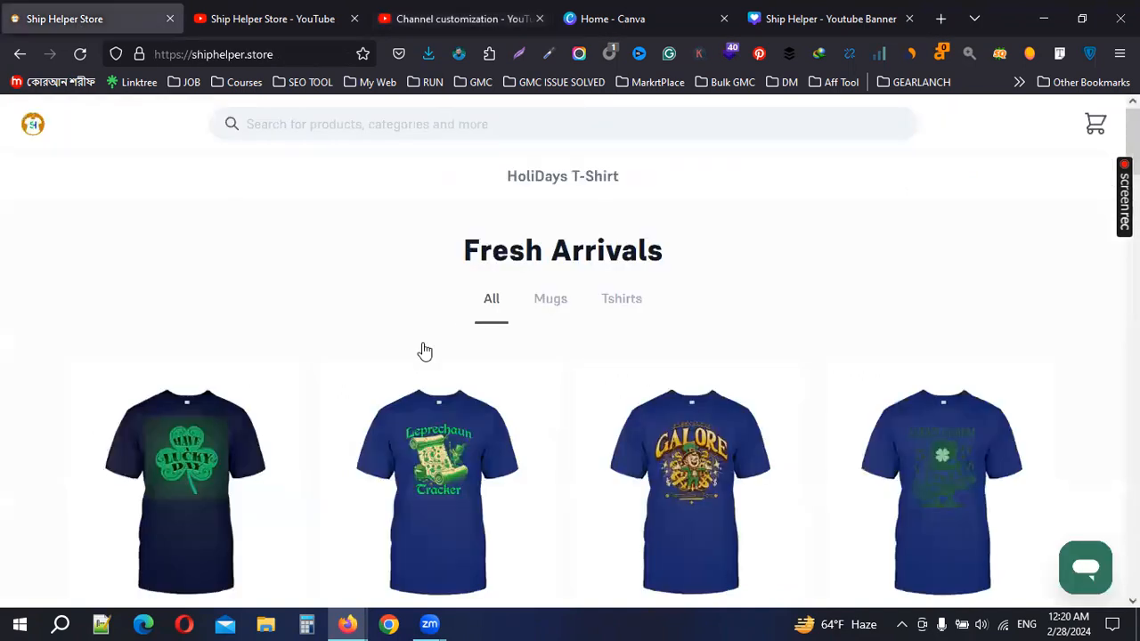
{"action": "scroll", "coordinate": [422, 351], "scroll_direction": "down", "scroll_amount": 8}
{"action": "scroll", "coordinate": [375, 384], "scroll_direction": "down", "scroll_amount": 5}
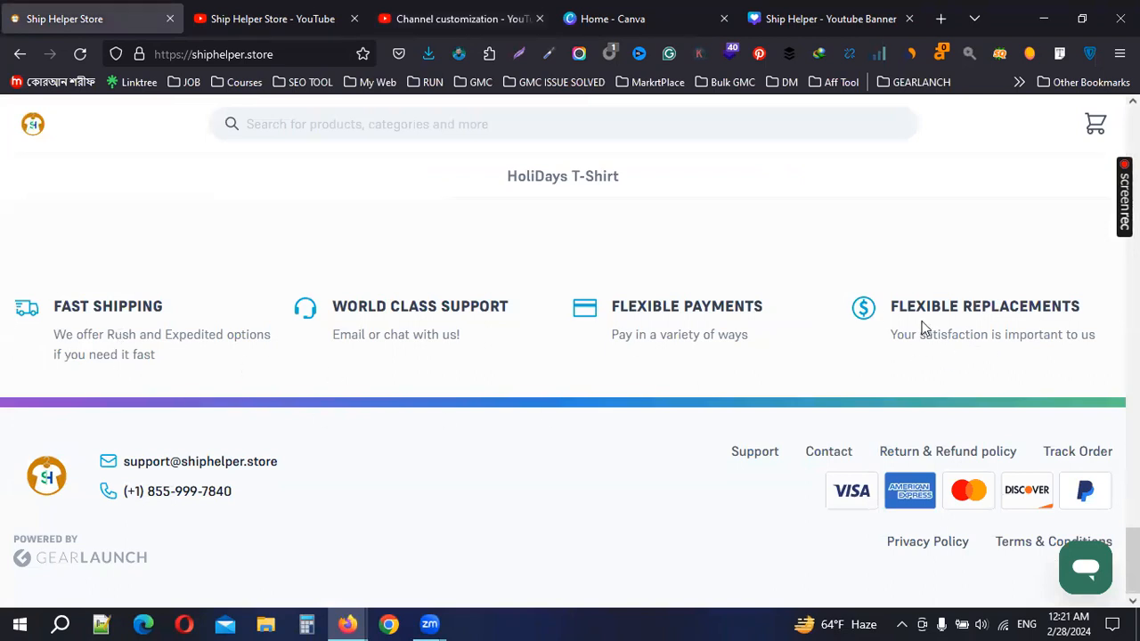
{"action": "left_click_drag", "start_coordinate": [165, 382], "coordinate": [53, 342]}
{"action": "key", "text": "ctrl+c"}
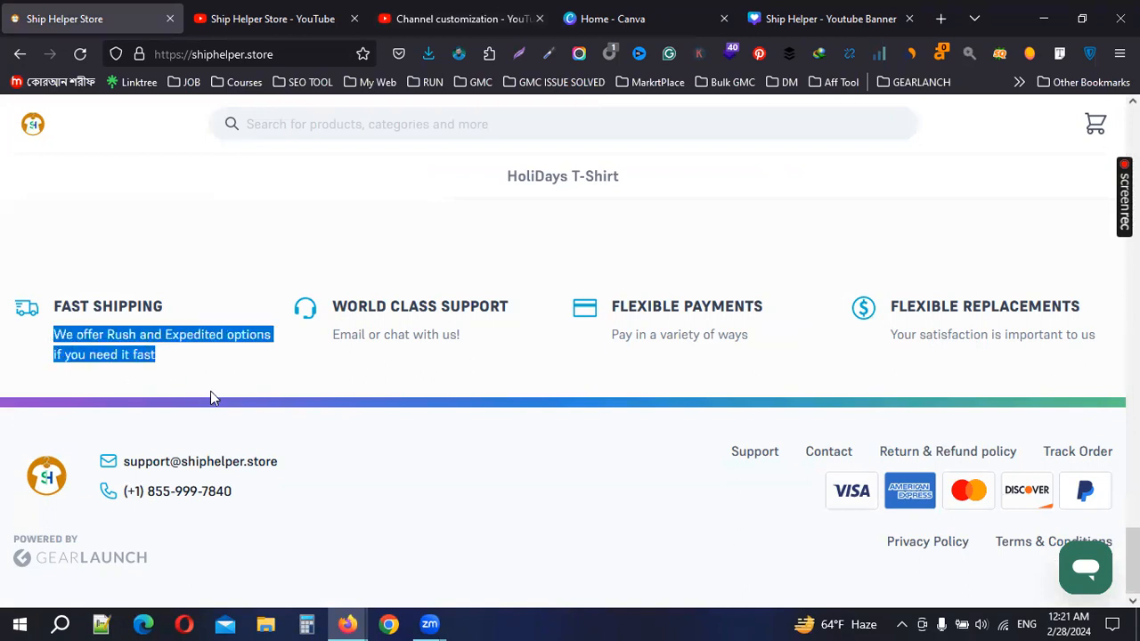
{"action": "left_click", "coordinate": [796, 10]}
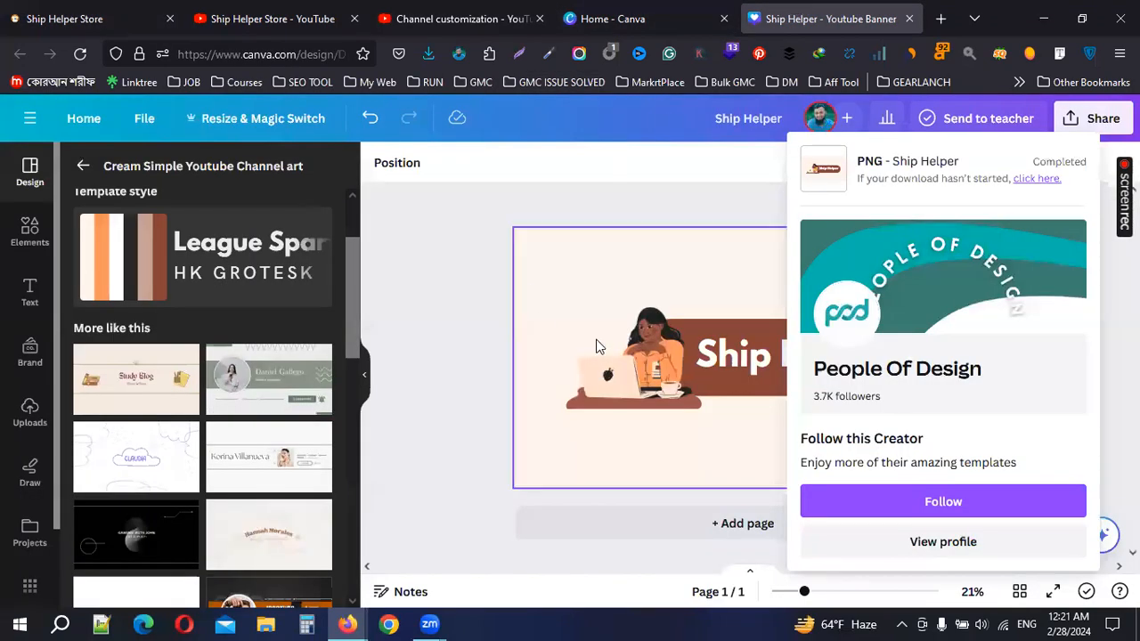
{"action": "left_click", "coordinate": [638, 11]}
{"action": "left_click", "coordinate": [488, 10]}
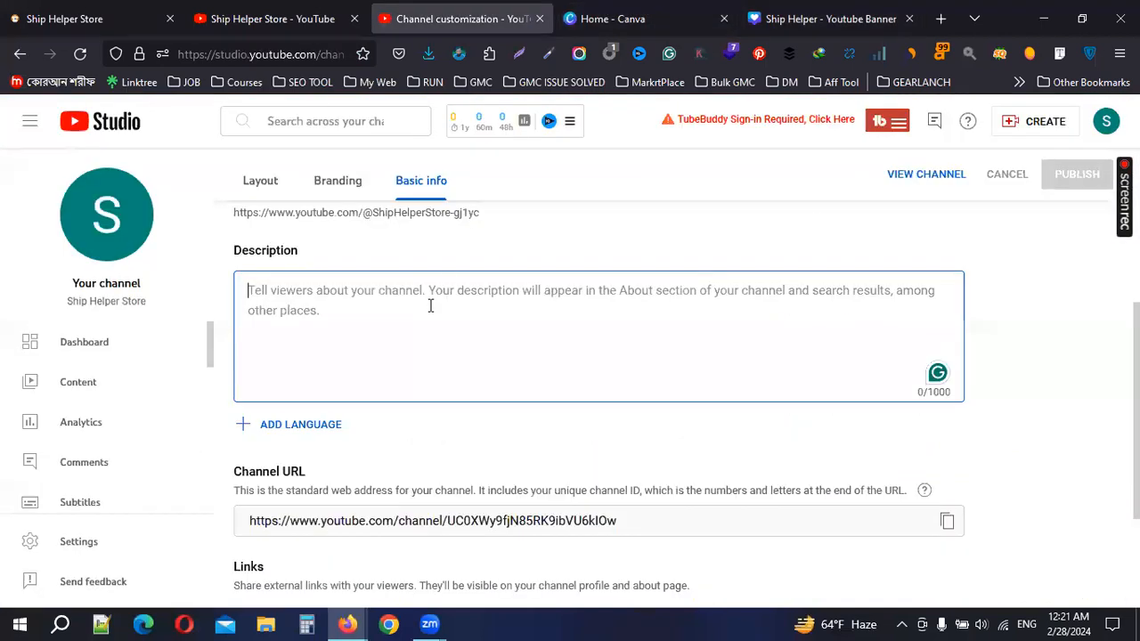
{"action": "key", "text": "ctrl+v"}
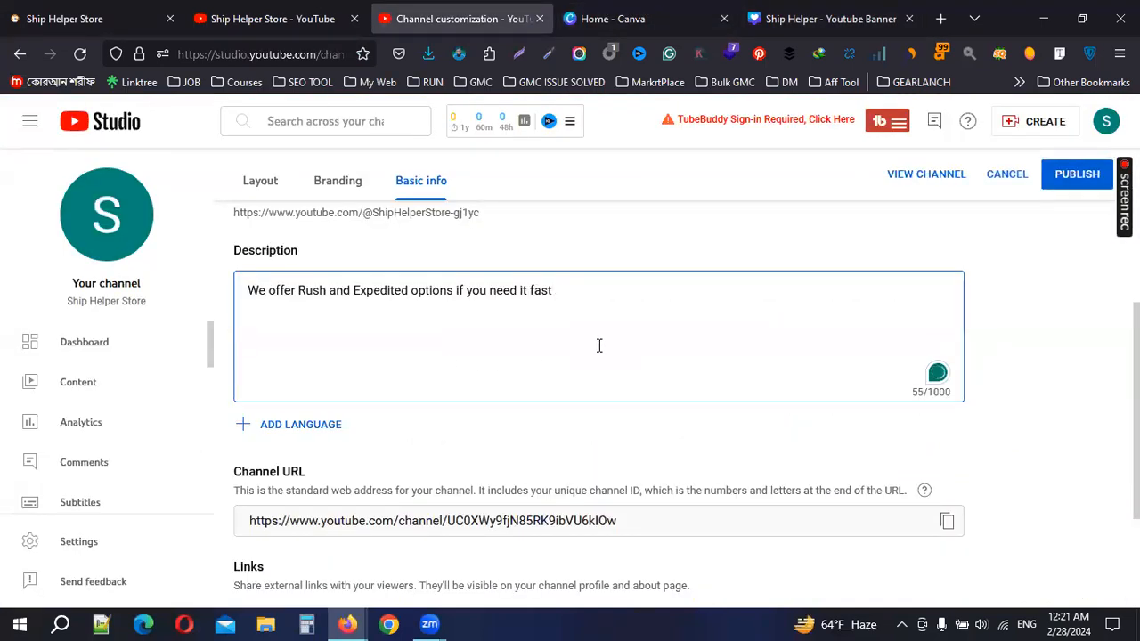
Go to the empty contact email under Contact info and copy the support email address from the Ship Helper Store website's footer
{"action": "scroll", "coordinate": [502, 353], "scroll_direction": "down", "scroll_amount": 2}
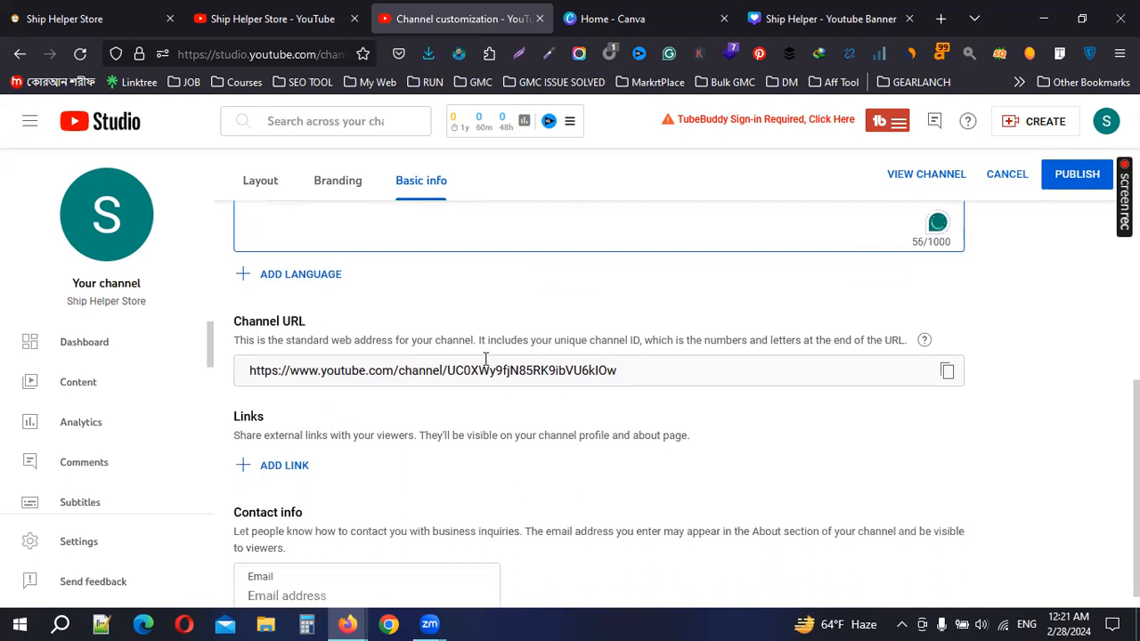
{"action": "scroll", "coordinate": [367, 372], "scroll_direction": "down", "scroll_amount": 1}
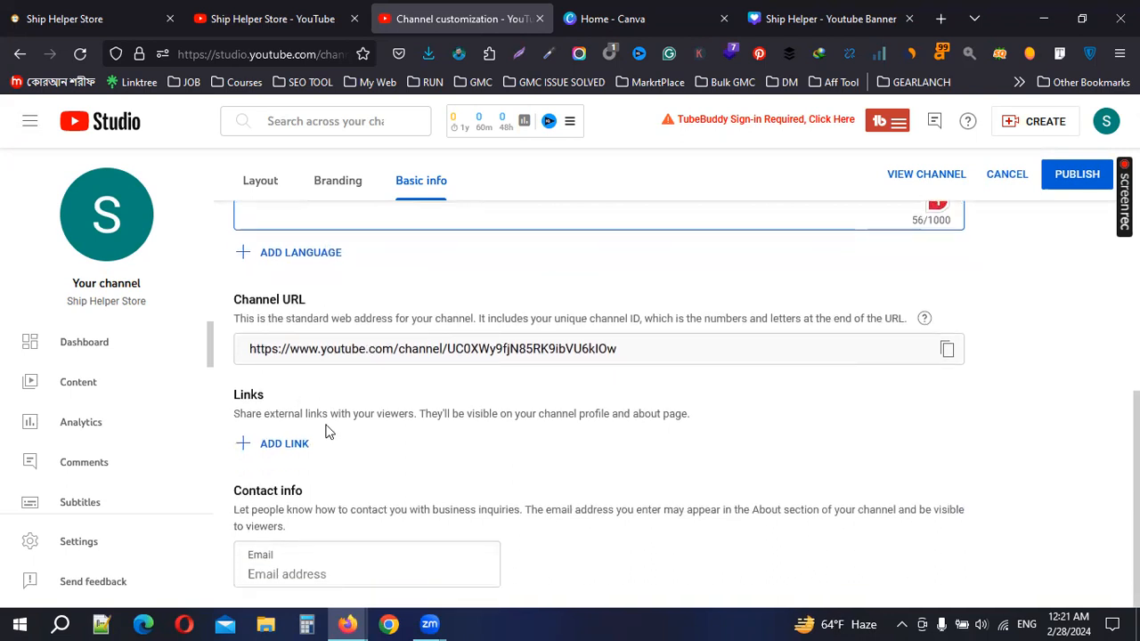
{"action": "left_click", "coordinate": [285, 563]}
{"action": "left_click", "coordinate": [79, 10]}
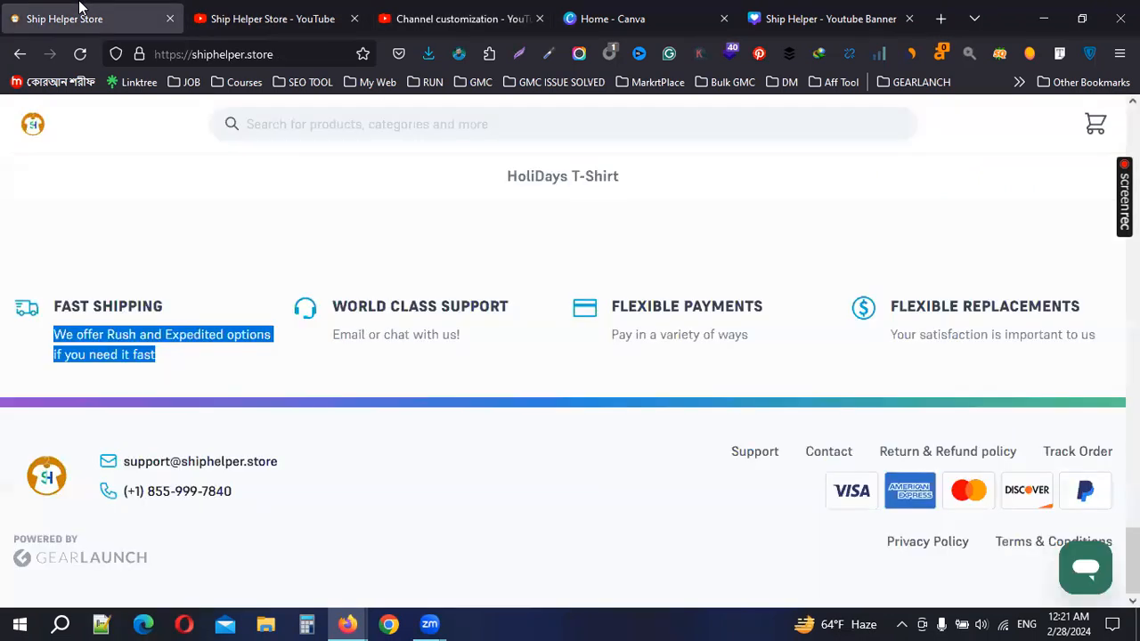
{"action": "left_click_drag", "start_coordinate": [287, 467], "coordinate": [120, 462]}
{"action": "key", "text": "ctrl+c"}
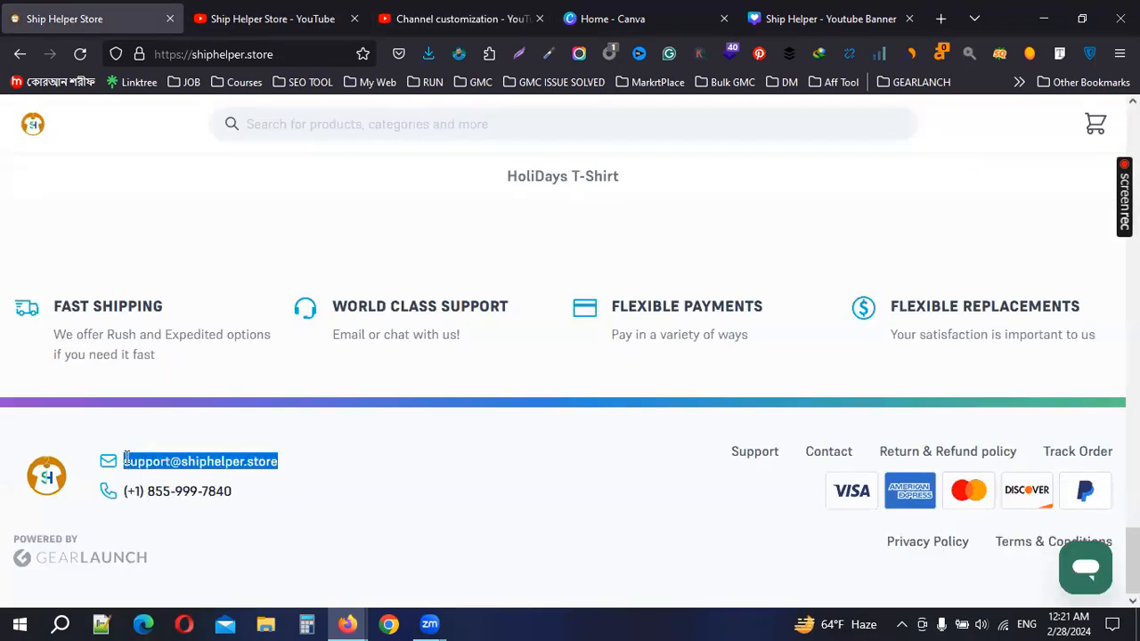
Return to channel customization, paste the store's support email as the contact email and publish the changes
{"action": "left_click", "coordinate": [779, 11]}
{"action": "left_click", "coordinate": [607, 14]}
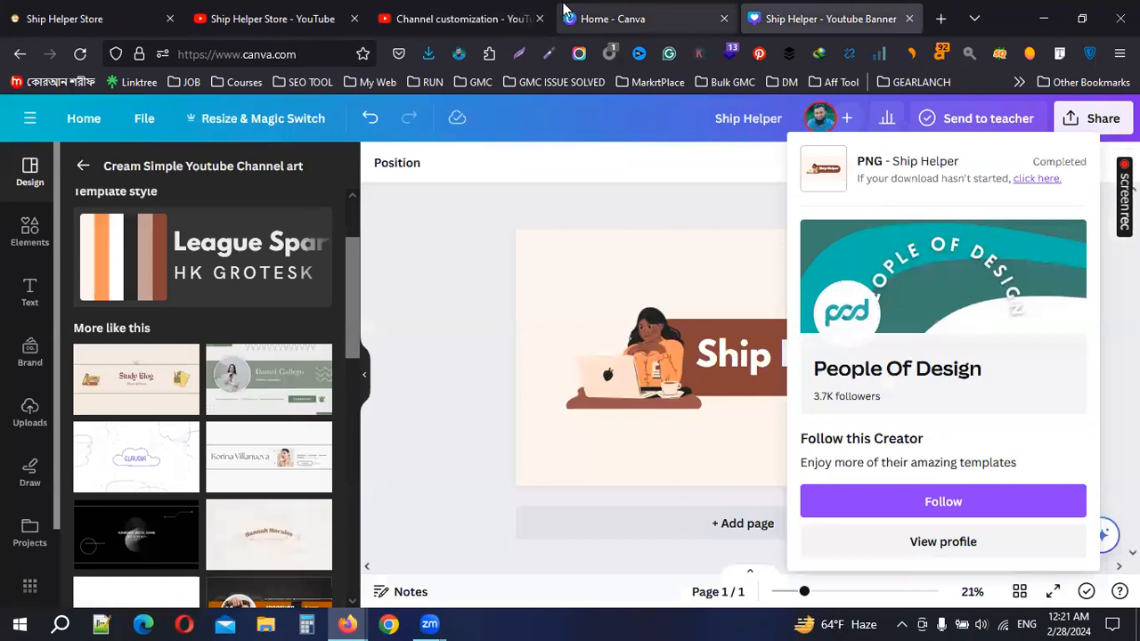
{"action": "left_click", "coordinate": [466, 11]}
{"action": "key", "text": "ctrl+v"}
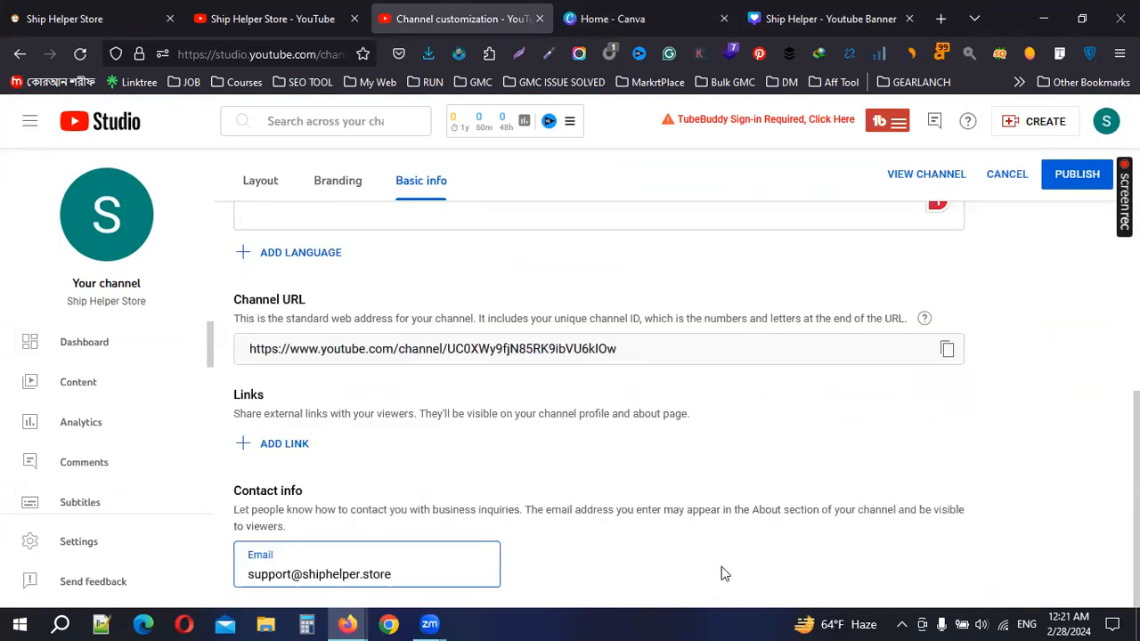
{"action": "left_click", "coordinate": [1071, 177]}
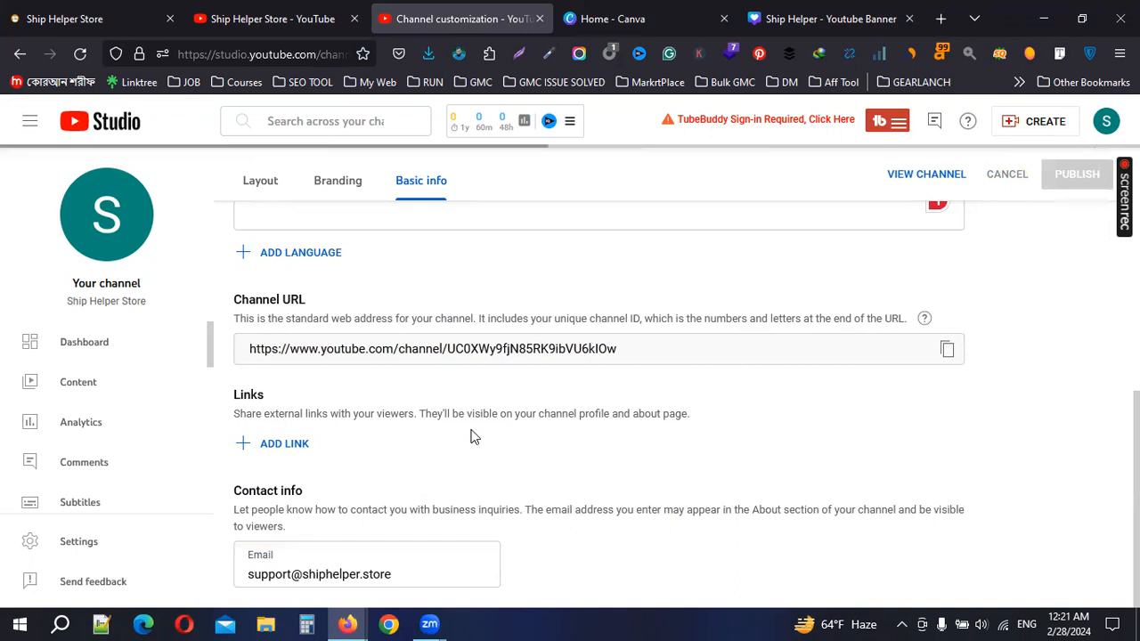
Add a channel link with the title "Website"
{"action": "left_click", "coordinate": [284, 444]}
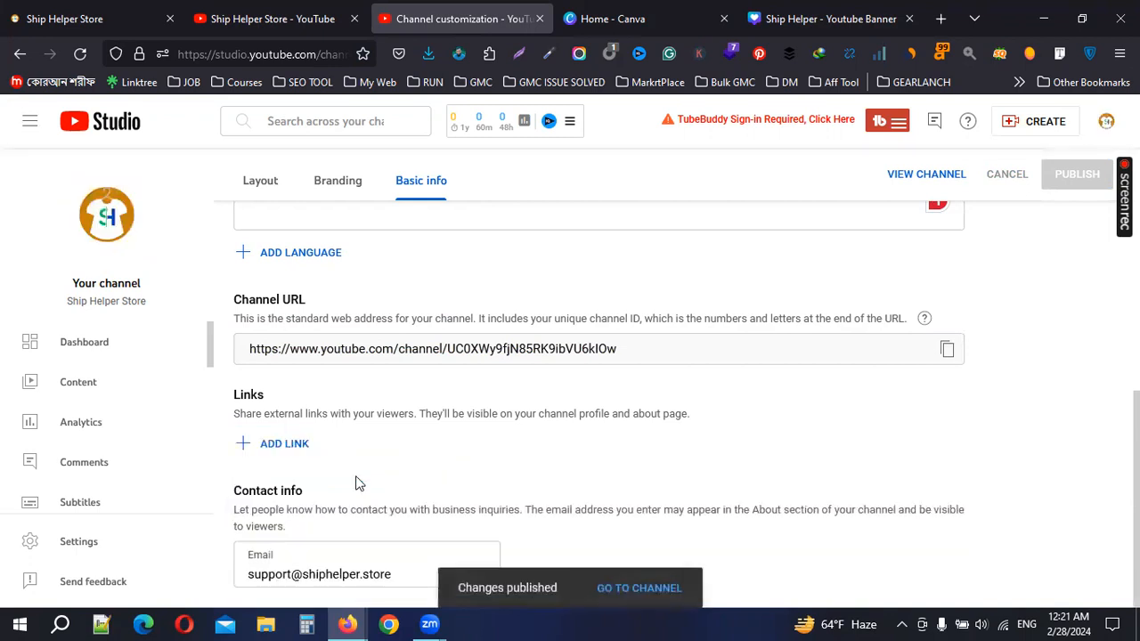
{"action": "left_click", "coordinate": [282, 449]}
{"action": "type", "text": "W"}
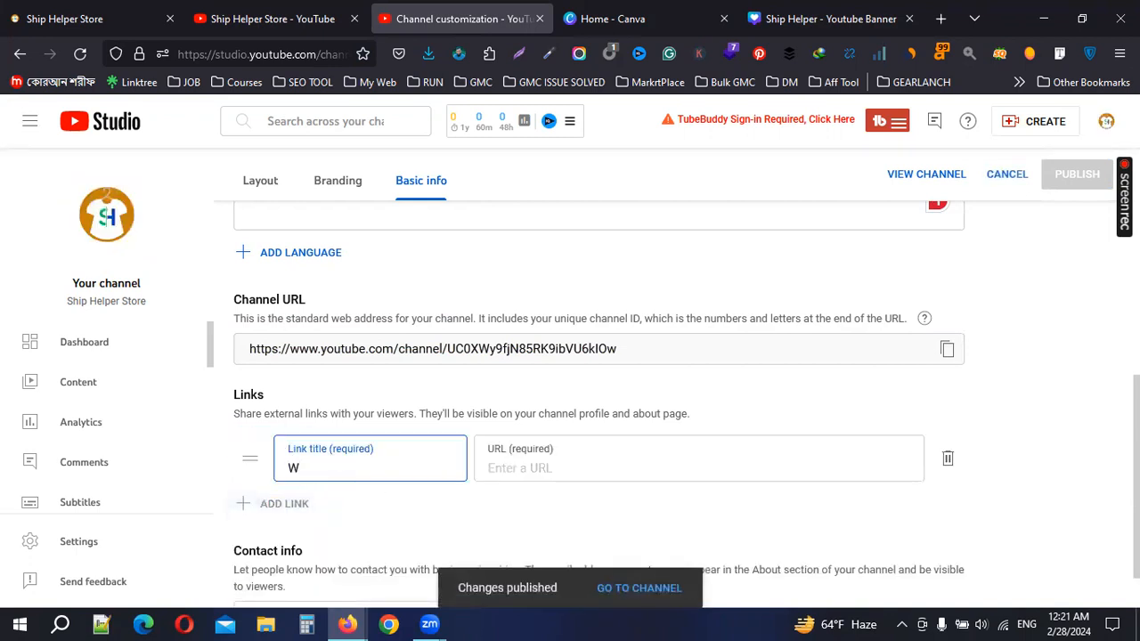
{"action": "type", "text": "ebsite"}
{"action": "key", "text": "Tab"}
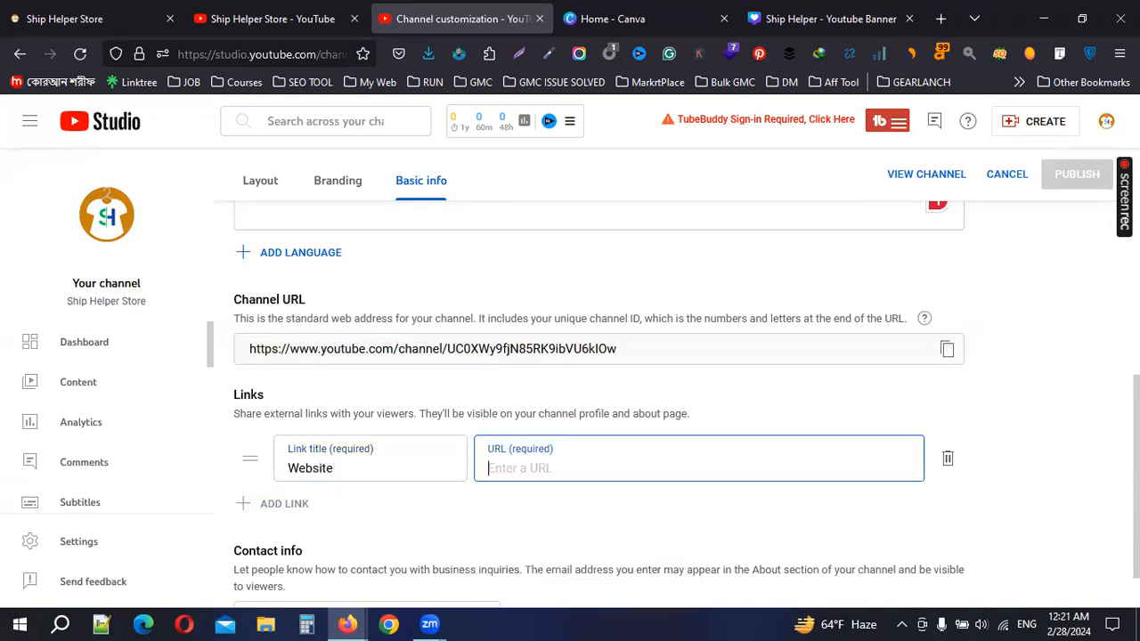
{"action": "left_click", "coordinate": [98, 9]}
{"action": "left_click", "coordinate": [301, 48]}
{"action": "left_click_drag", "start_coordinate": [300, 48], "coordinate": [9, 50]}
{"action": "key", "text": "ctrl+c"}
{"action": "left_click", "coordinate": [461, 9]}
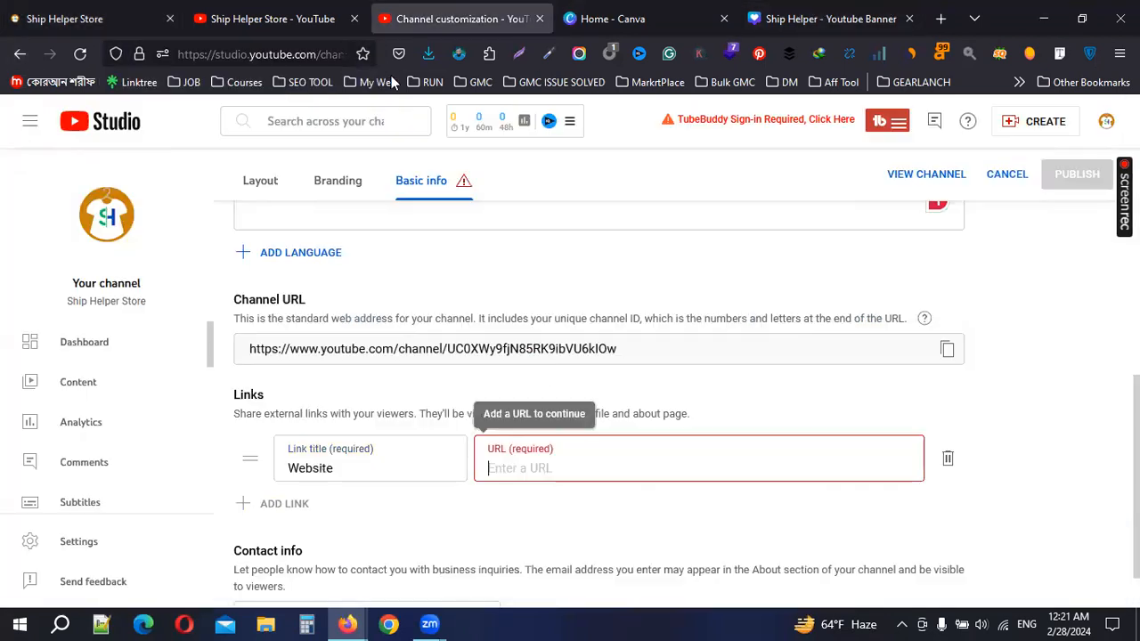
{"action": "key", "text": "ctrl+v"}
{"action": "scroll", "coordinate": [924, 427], "scroll_direction": "down", "scroll_amount": 1}
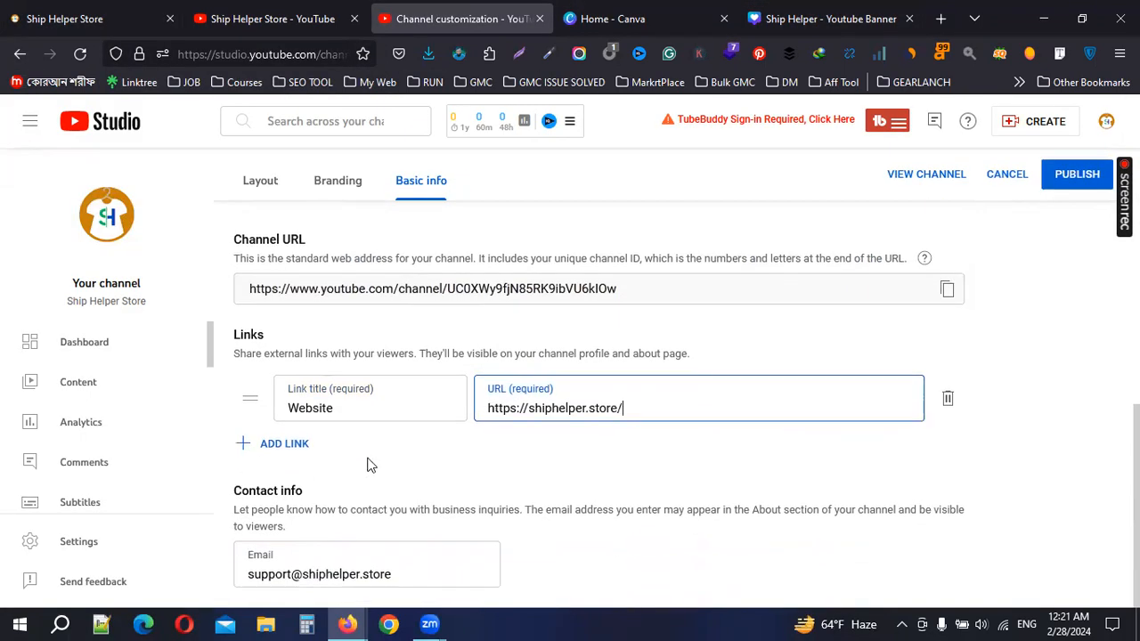
{"action": "left_click", "coordinate": [297, 449]}
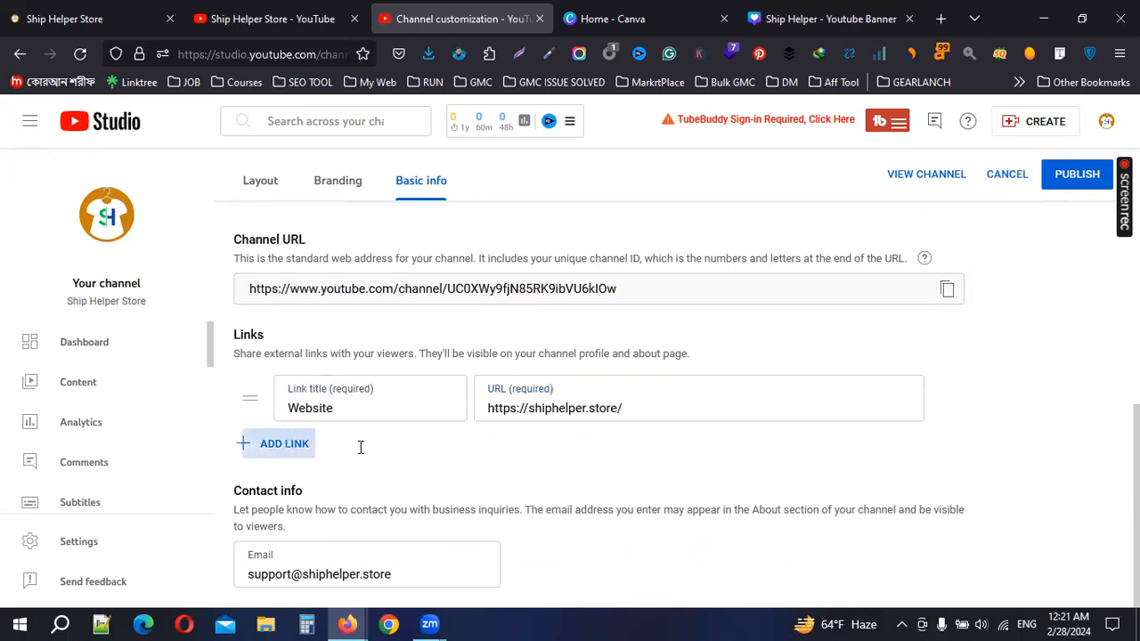
{"action": "left_click", "coordinate": [300, 503]}
{"action": "left_click", "coordinate": [571, 467]}
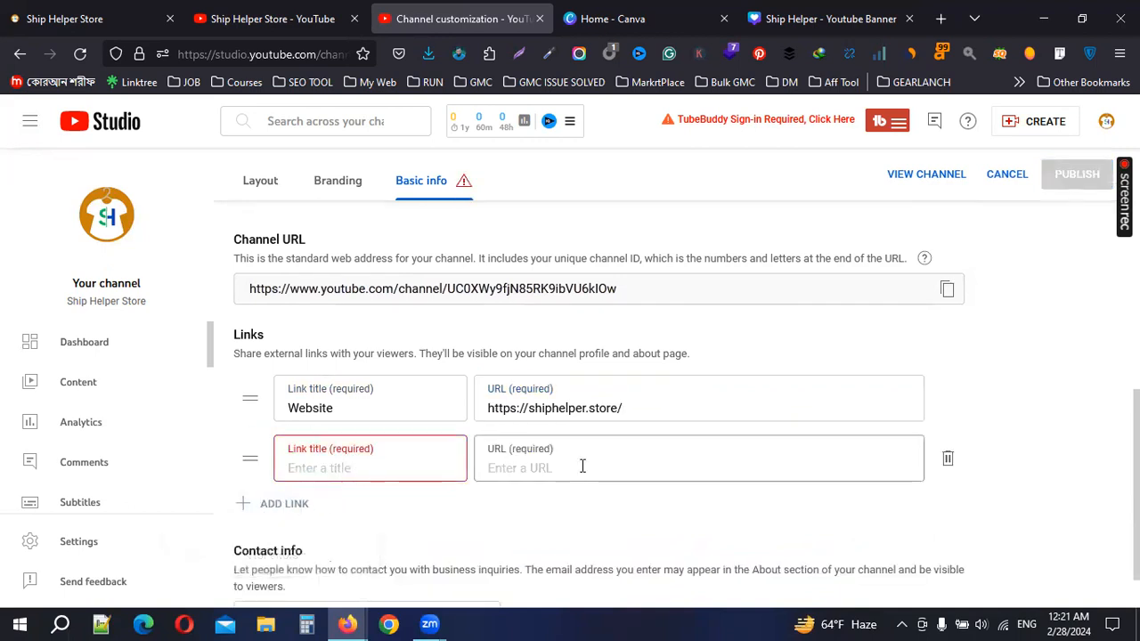
{"action": "left_click", "coordinate": [948, 455]}
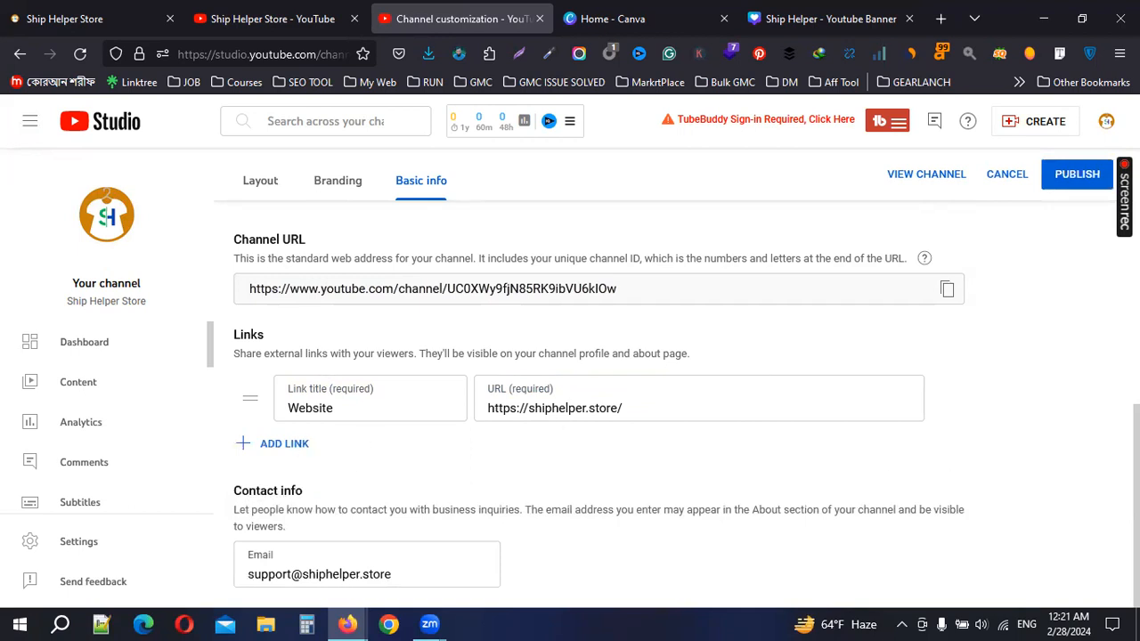
Publish the Website link and add a second channel link with the title "FaceBook Page"
{"action": "left_click", "coordinate": [1077, 174]}
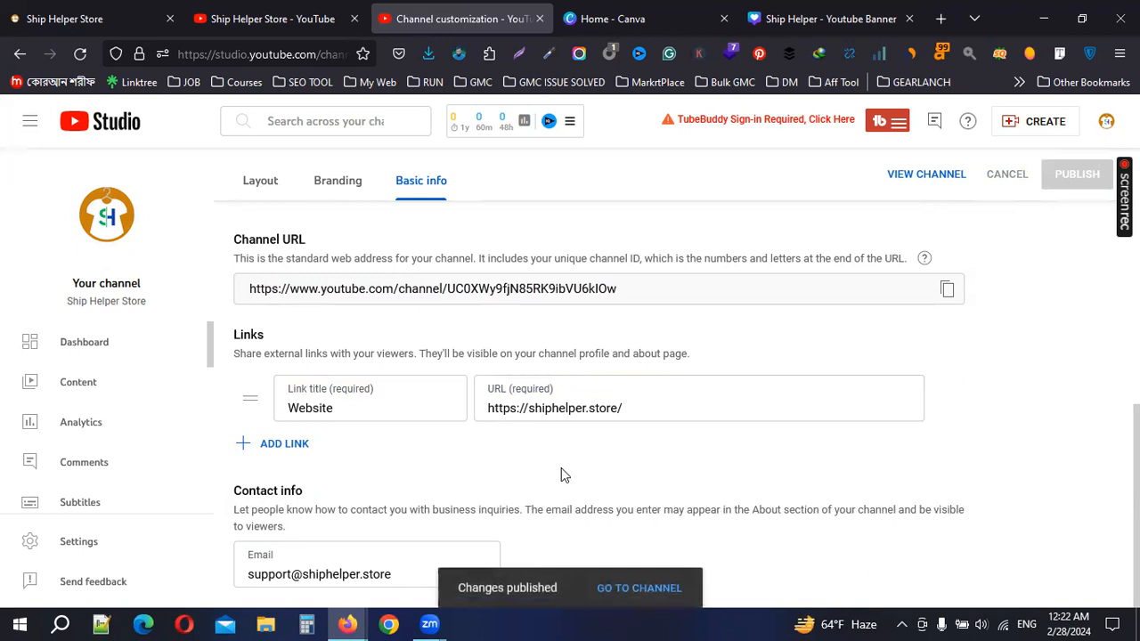
{"action": "left_click", "coordinate": [284, 444]}
{"action": "type", "text": "FaceBook Page"}
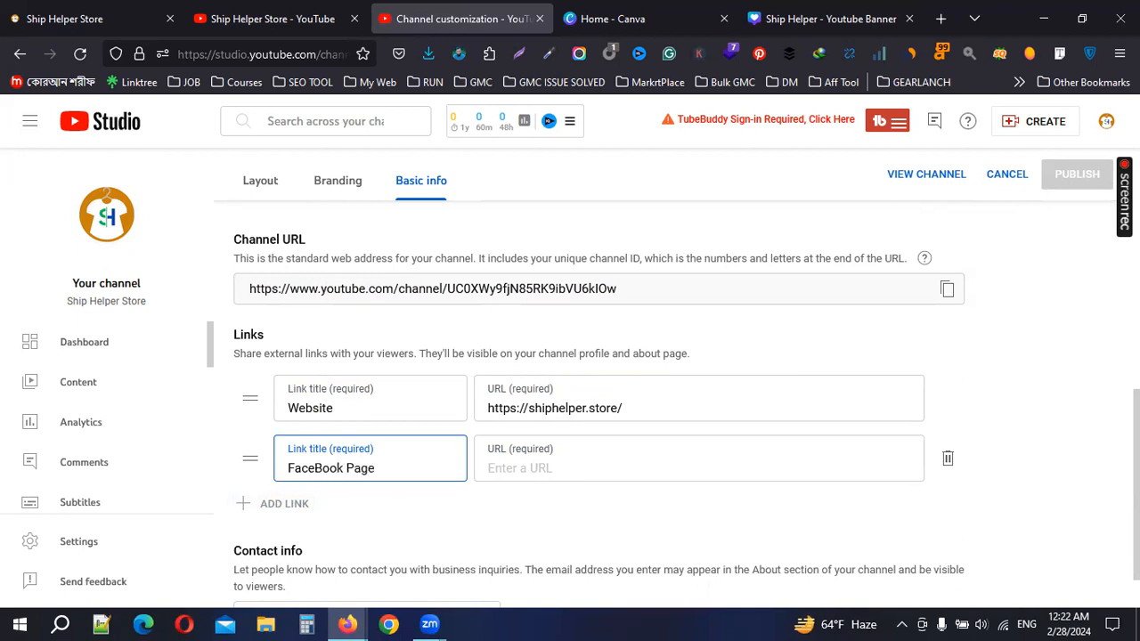
{"action": "key", "text": "Tab"}
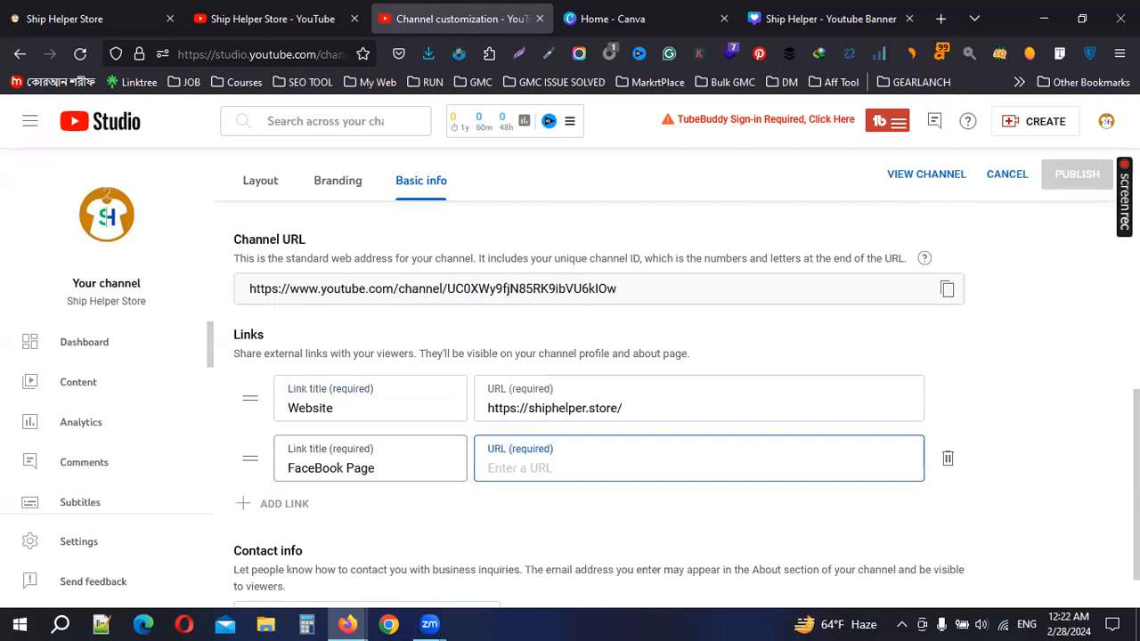
{"action": "type", "text": "ww"}
{"action": "type", "text": "w.facebpp"}
{"action": "key", "text": "BackSpace"}
{"action": "key", "text": "BackSpace"}
{"action": "type", "text": "ook."}
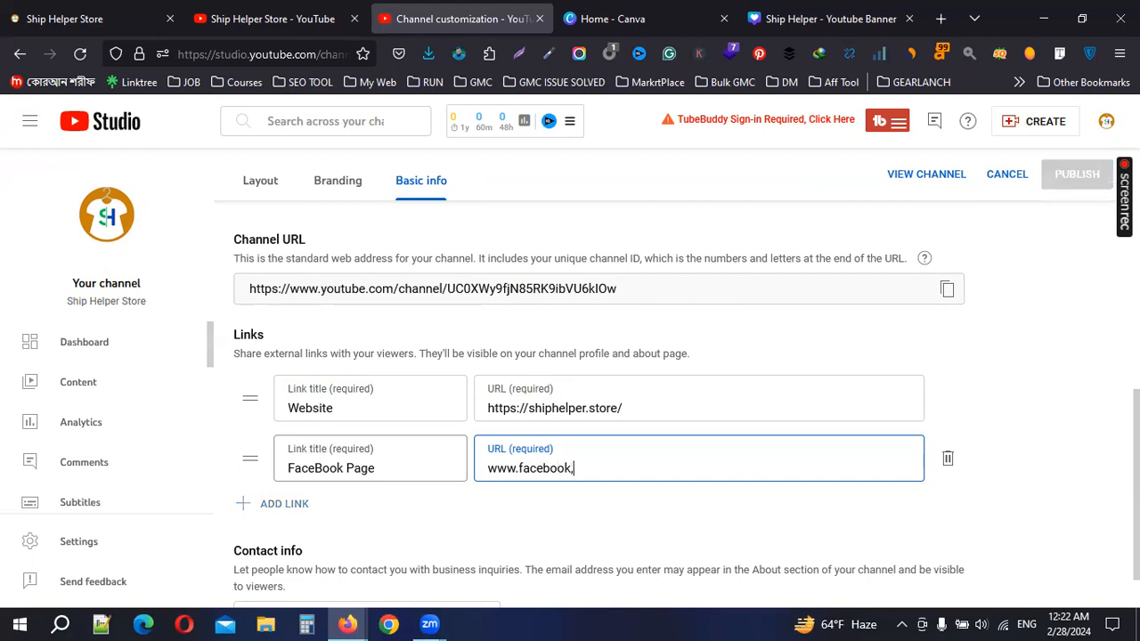
{"action": "key", "text": "BackSpace"}
{"action": "type", "text": ".com"}
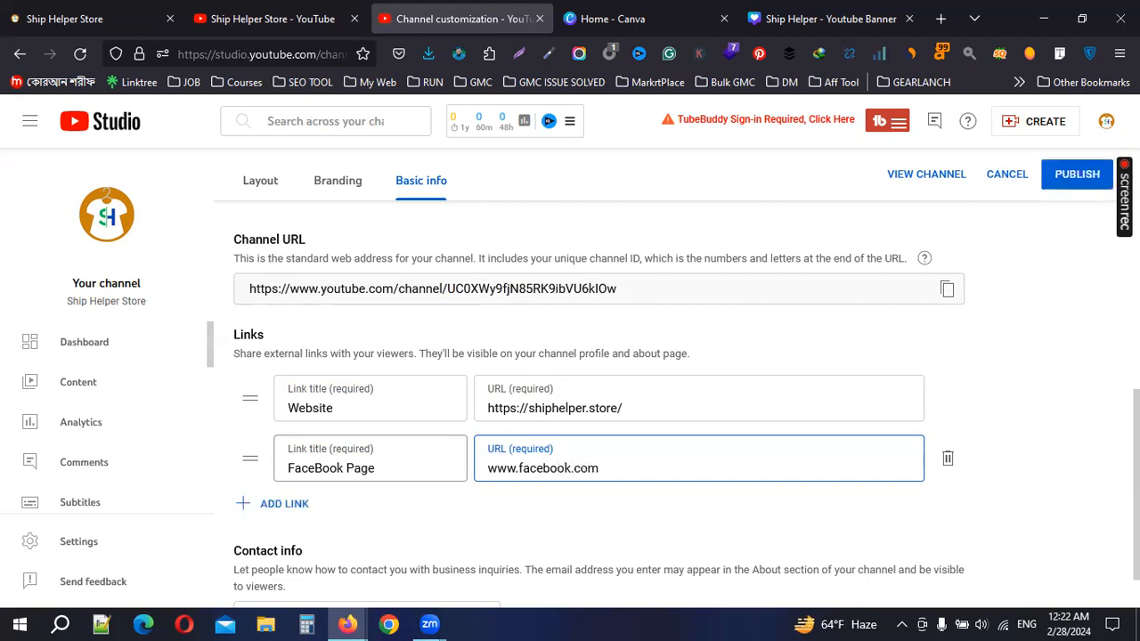
{"action": "scroll", "coordinate": [897, 325], "scroll_direction": "down", "scroll_amount": 1}
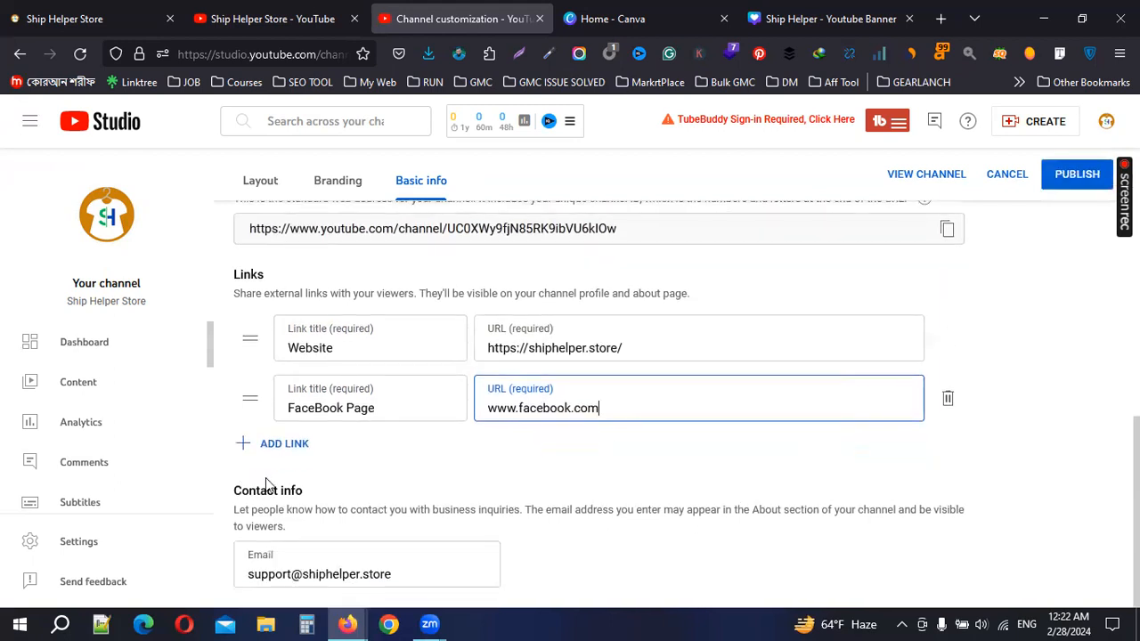
{"action": "left_click", "coordinate": [1077, 174]}
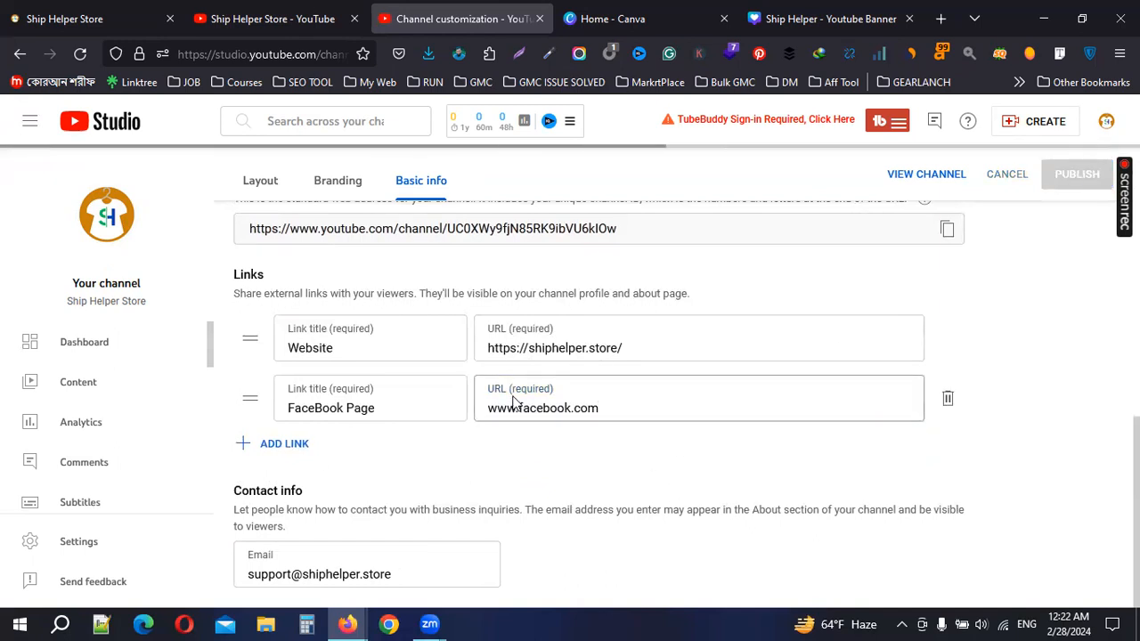
Open the published channel page from Studio and compare its banner, logo, description and links with the earlier channel page
{"action": "left_click", "coordinate": [958, 222]}
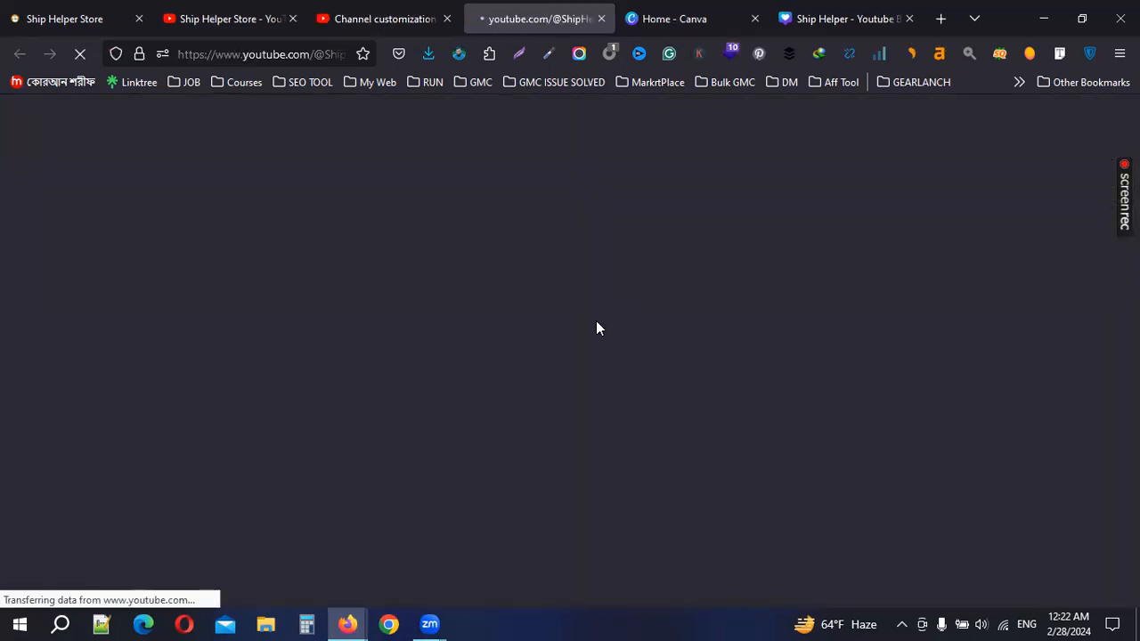
{"action": "left_click", "coordinate": [225, 23]}
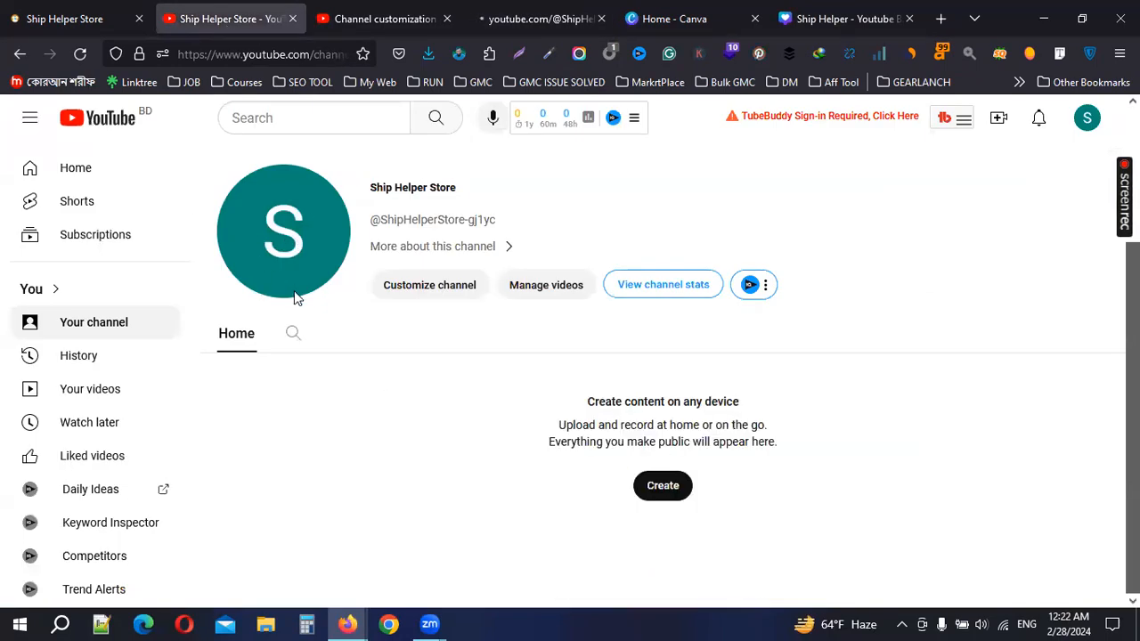
{"action": "scroll", "coordinate": [312, 393], "scroll_direction": "up", "scroll_amount": 3}
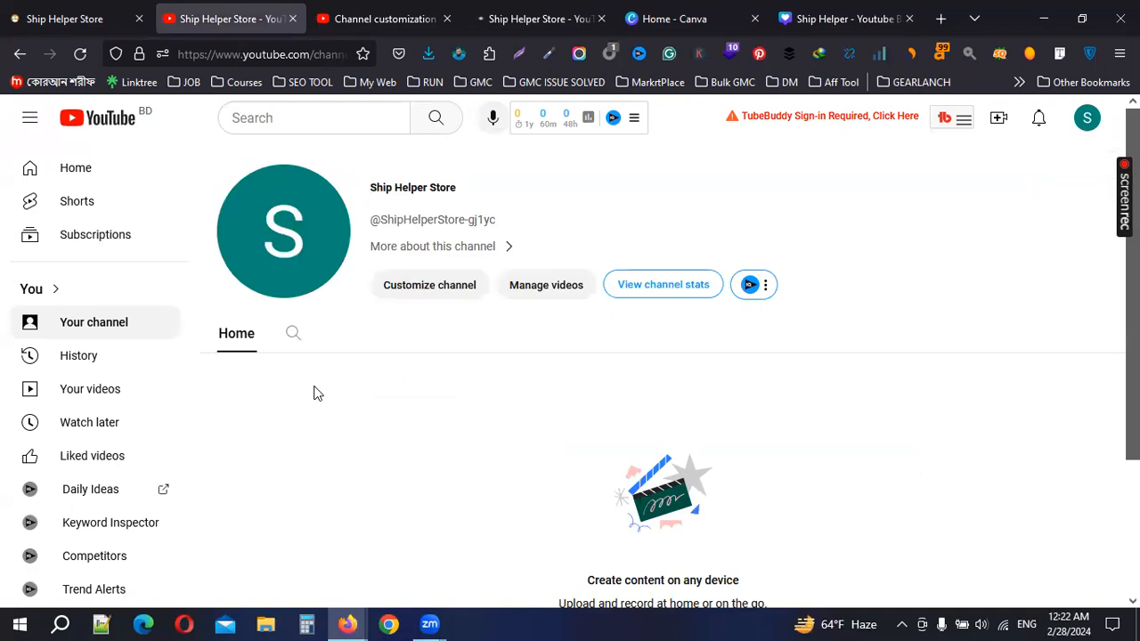
{"action": "left_click", "coordinate": [519, 16]}
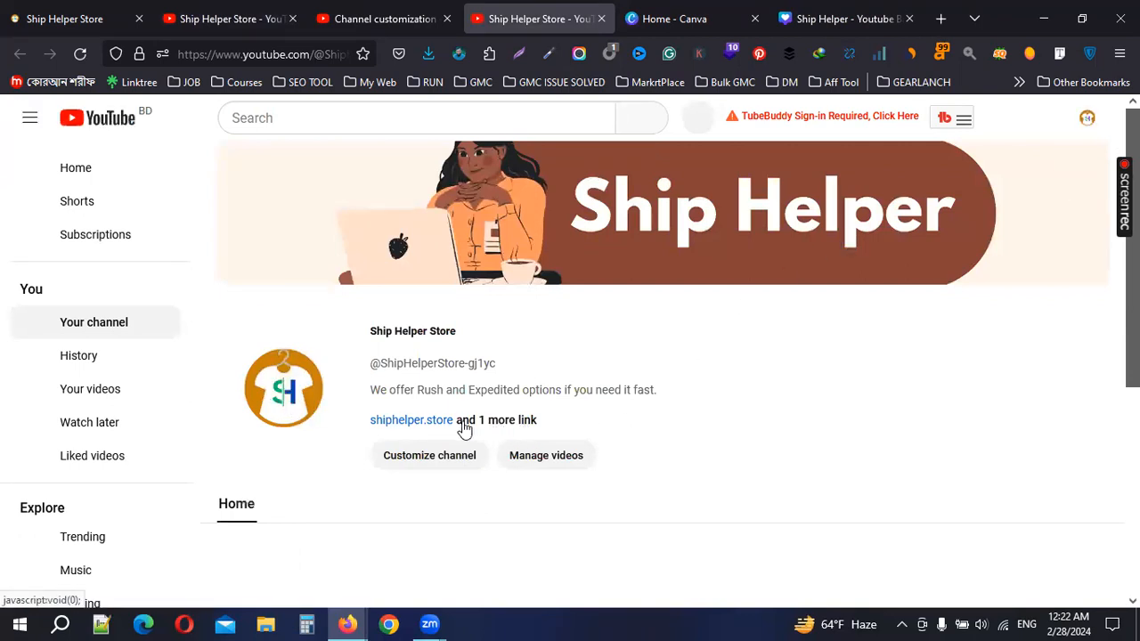
Open the channel's About details, reveal the email address, check the links and joining date, and close them
{"action": "left_click", "coordinate": [521, 423]}
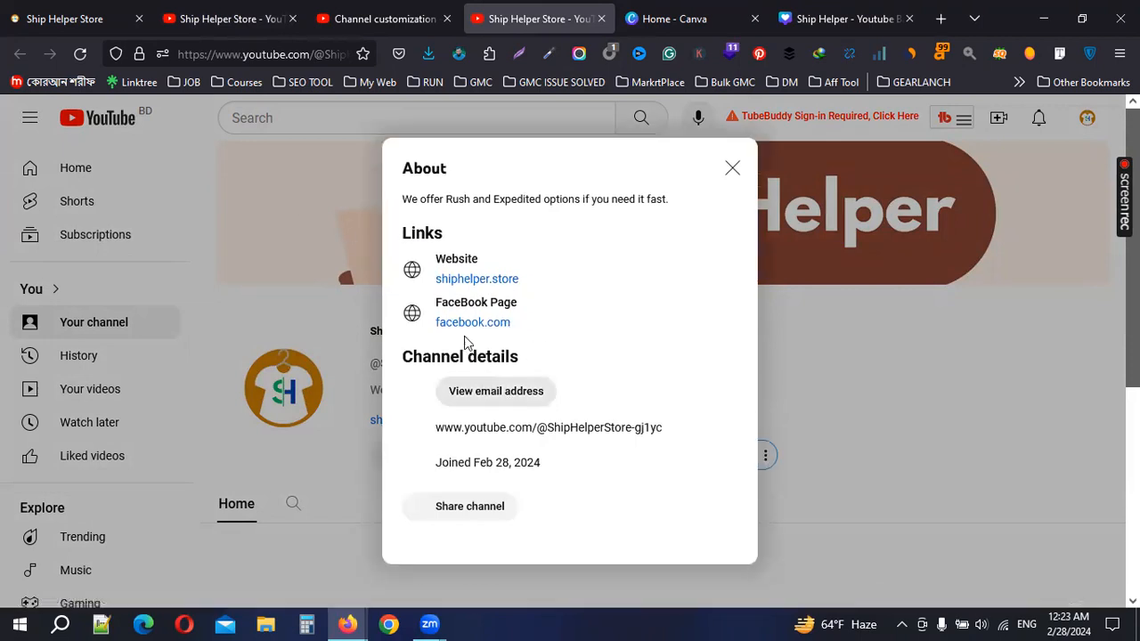
{"action": "left_click", "coordinate": [485, 401]}
{"action": "left_click_drag", "start_coordinate": [430, 405], "coordinate": [589, 399]}
{"action": "left_click_drag", "start_coordinate": [545, 464], "coordinate": [472, 461]}
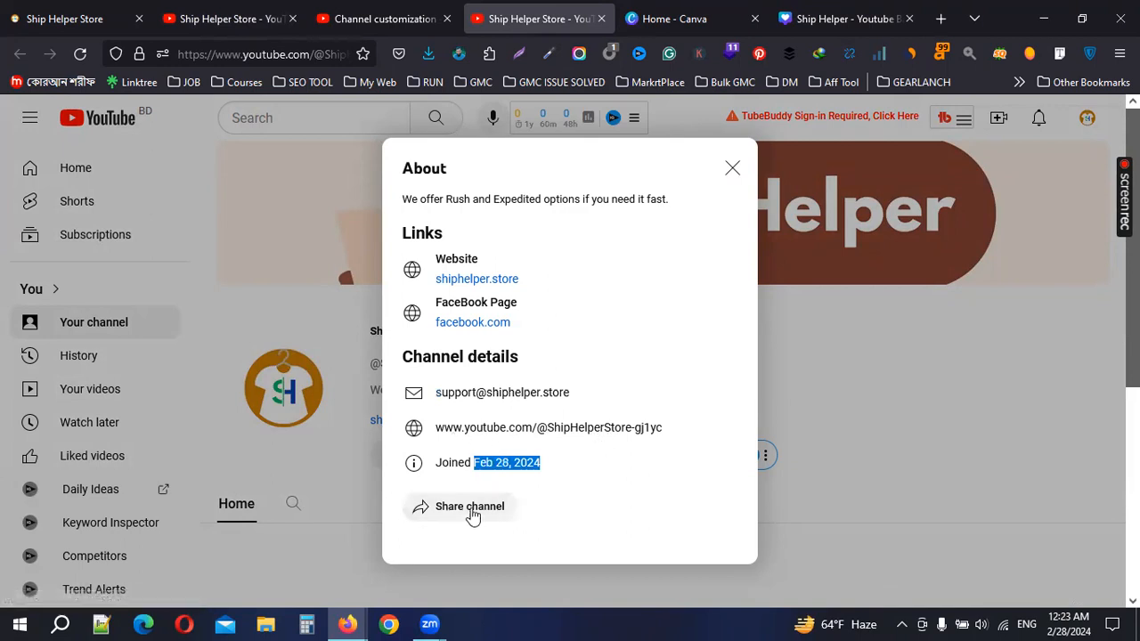
{"action": "left_click", "coordinate": [732, 167]}
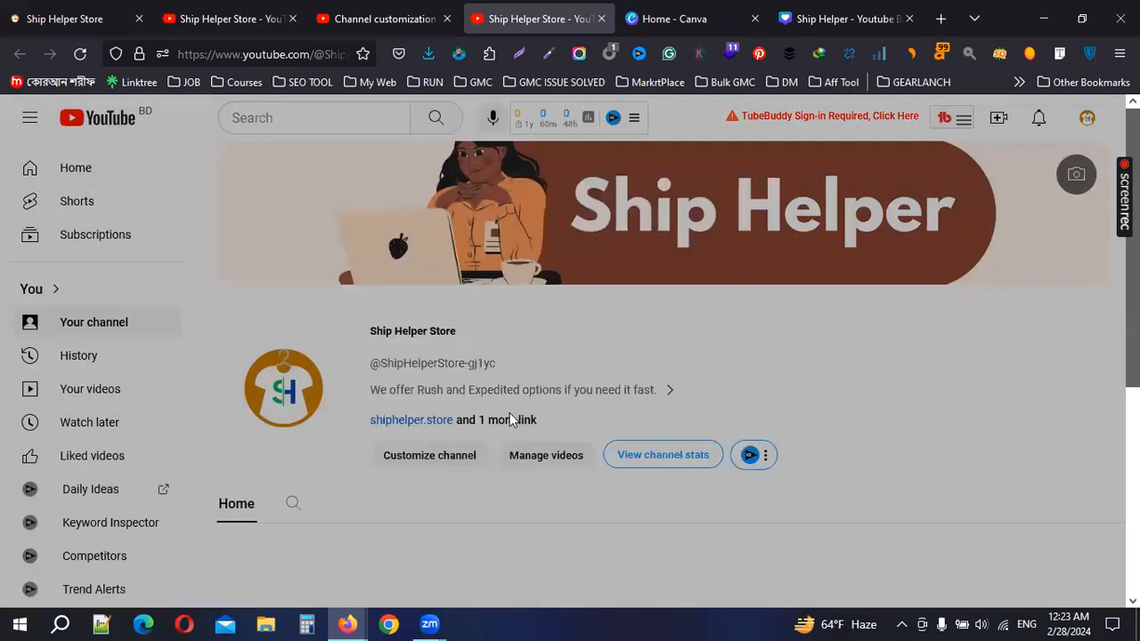
Look over the channel page and start creating content from its empty Home section
{"action": "scroll", "coordinate": [570, 445], "scroll_direction": "down", "scroll_amount": 4}
{"action": "scroll", "coordinate": [515, 437], "scroll_direction": "up", "scroll_amount": 3}
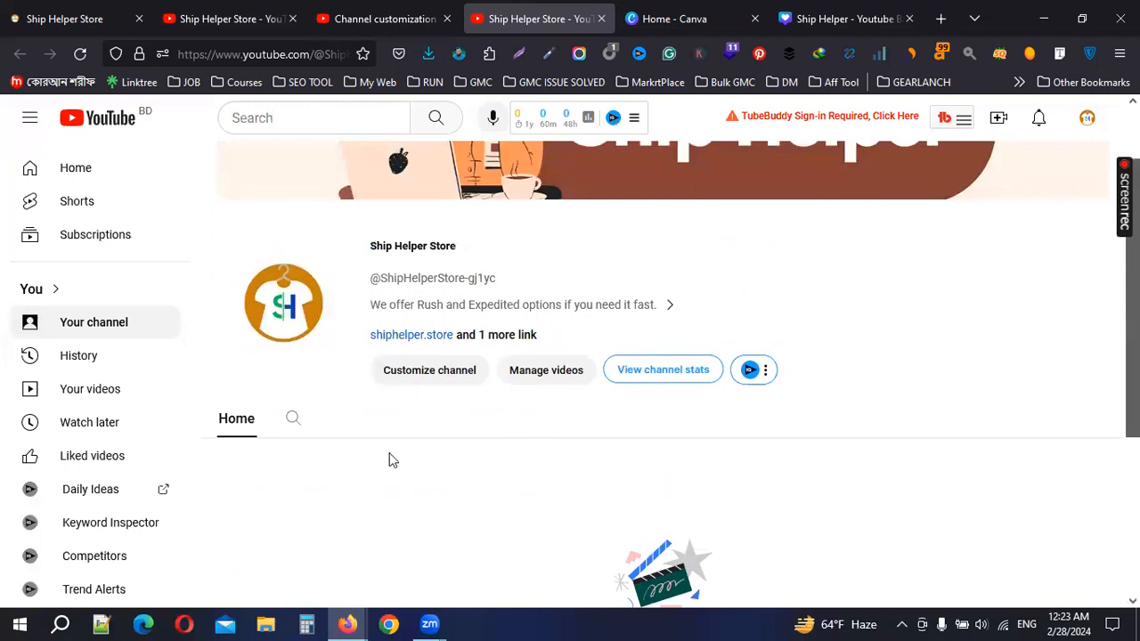
{"action": "scroll", "coordinate": [445, 448], "scroll_direction": "down", "scroll_amount": 3}
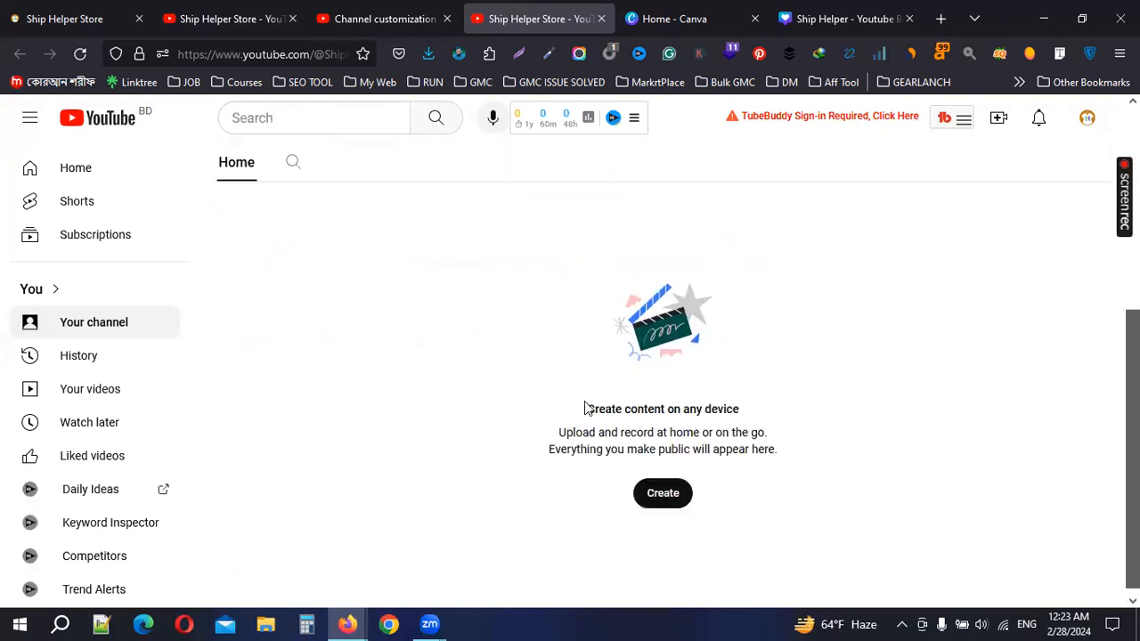
{"action": "left_click", "coordinate": [676, 491]}
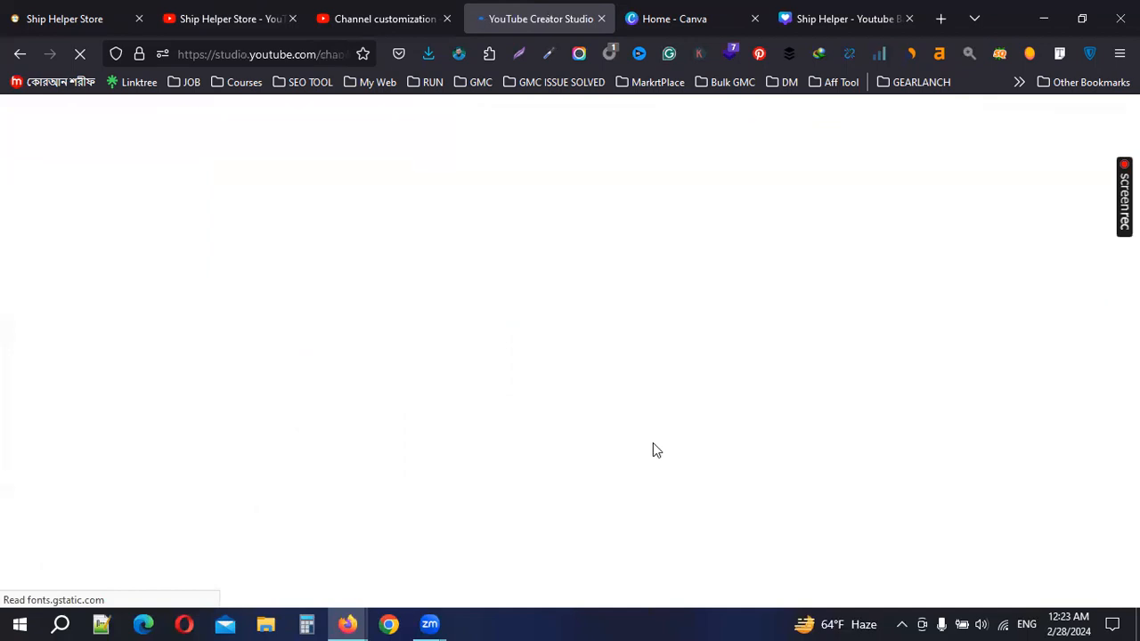
Set the channel's country of residence to United States in the Studio channel settings
{"action": "left_click", "coordinate": [383, 12]}
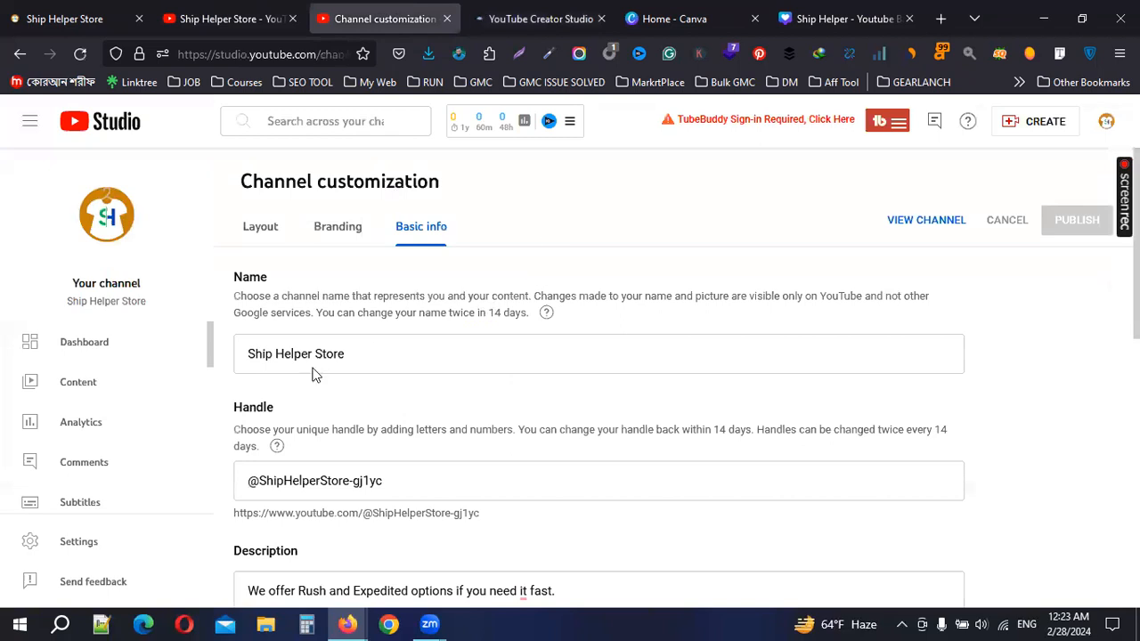
{"action": "scroll", "coordinate": [313, 374], "scroll_direction": "down", "scroll_amount": 3}
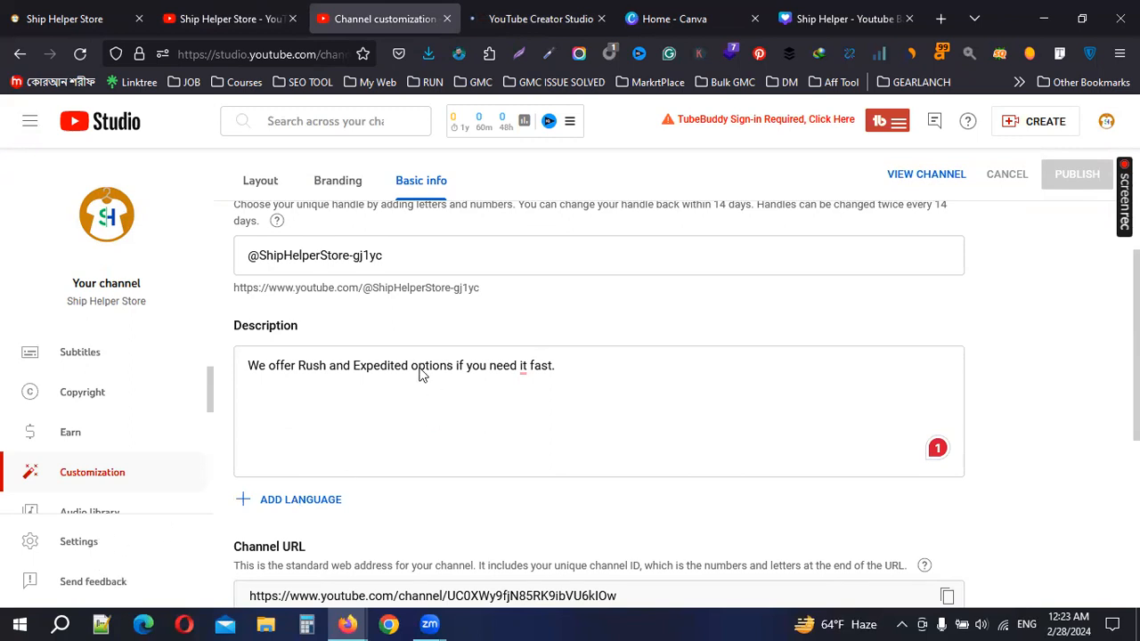
{"action": "scroll", "coordinate": [299, 471], "scroll_direction": "down", "scroll_amount": 3}
{"action": "scroll", "coordinate": [297, 472], "scroll_direction": "up", "scroll_amount": 3}
{"action": "scroll", "coordinate": [139, 506], "scroll_direction": "down", "scroll_amount": 4}
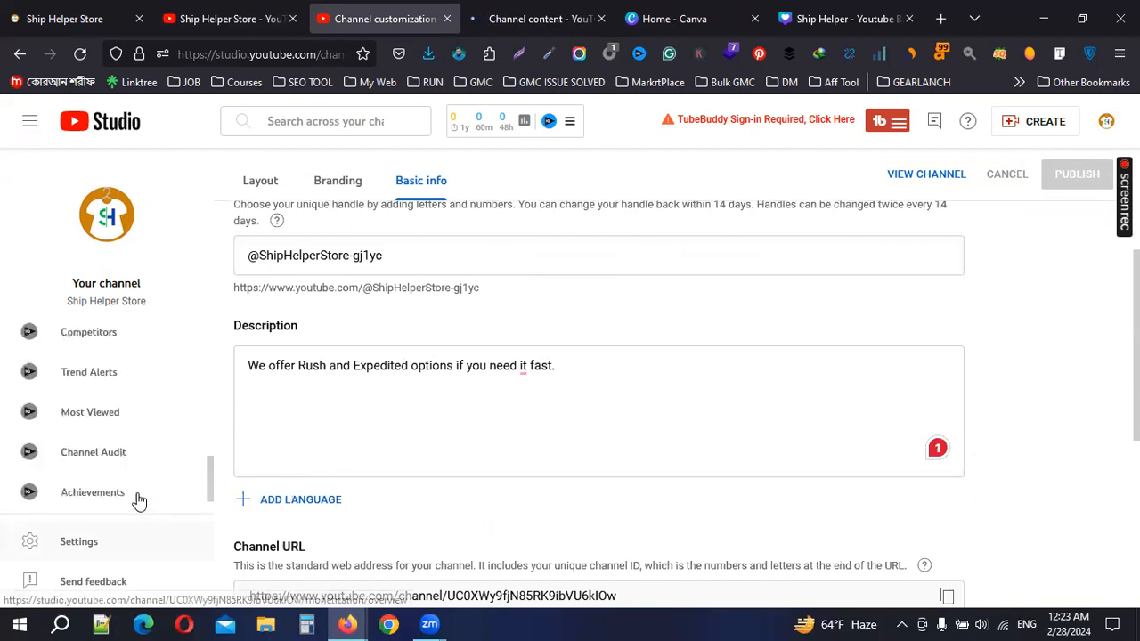
{"action": "left_click", "coordinate": [80, 541]}
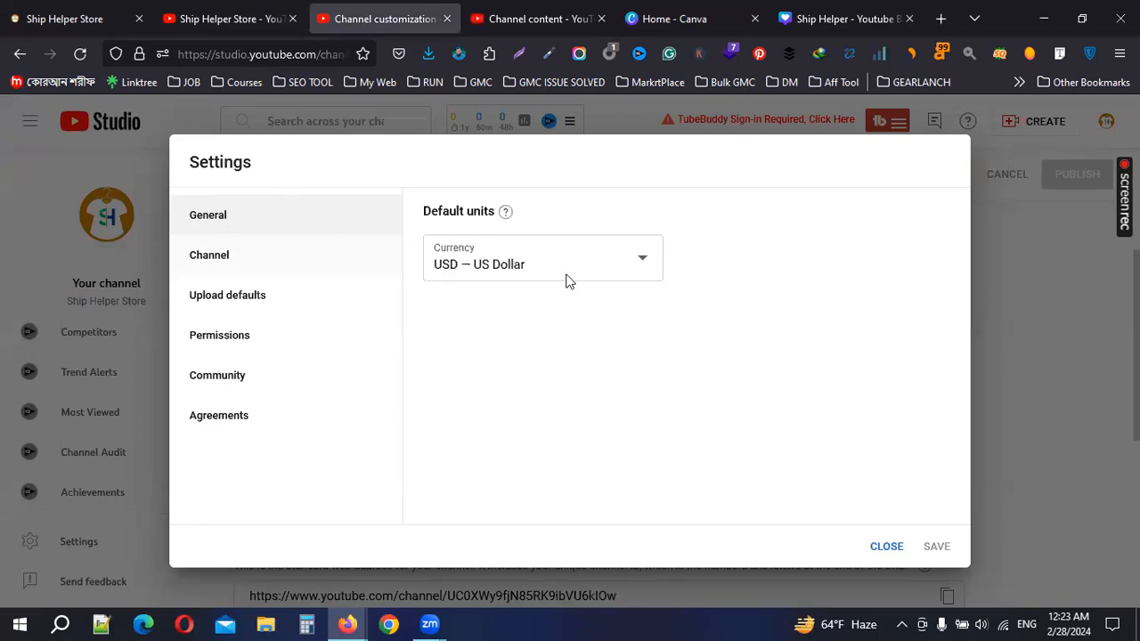
{"action": "left_click", "coordinate": [216, 261]}
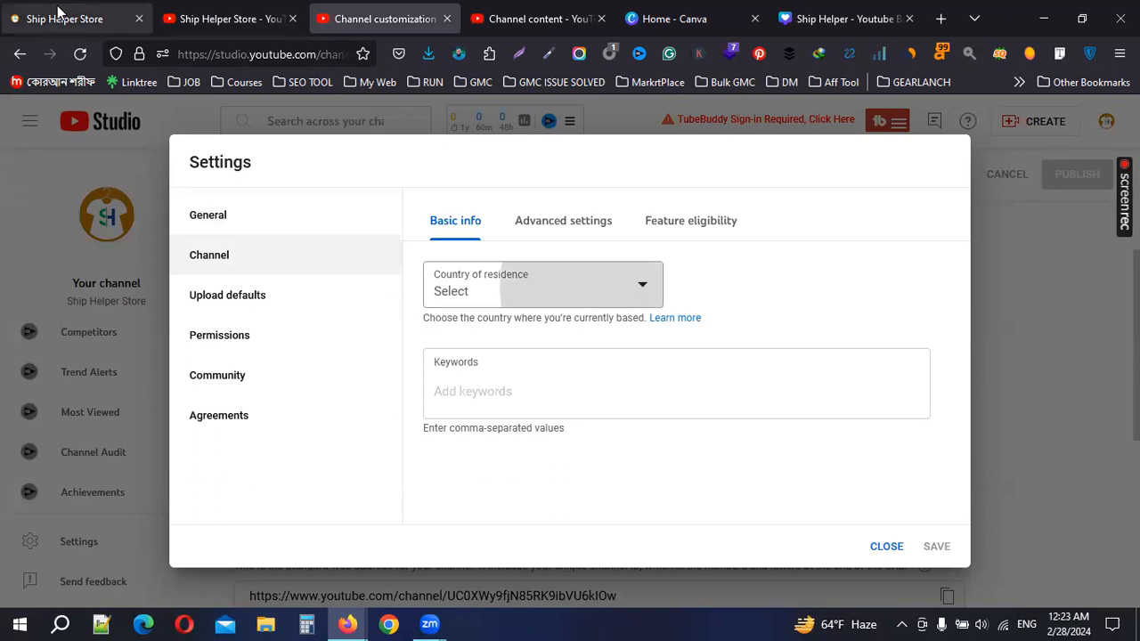
{"action": "scroll", "coordinate": [552, 392], "scroll_direction": "down", "scroll_amount": 5}
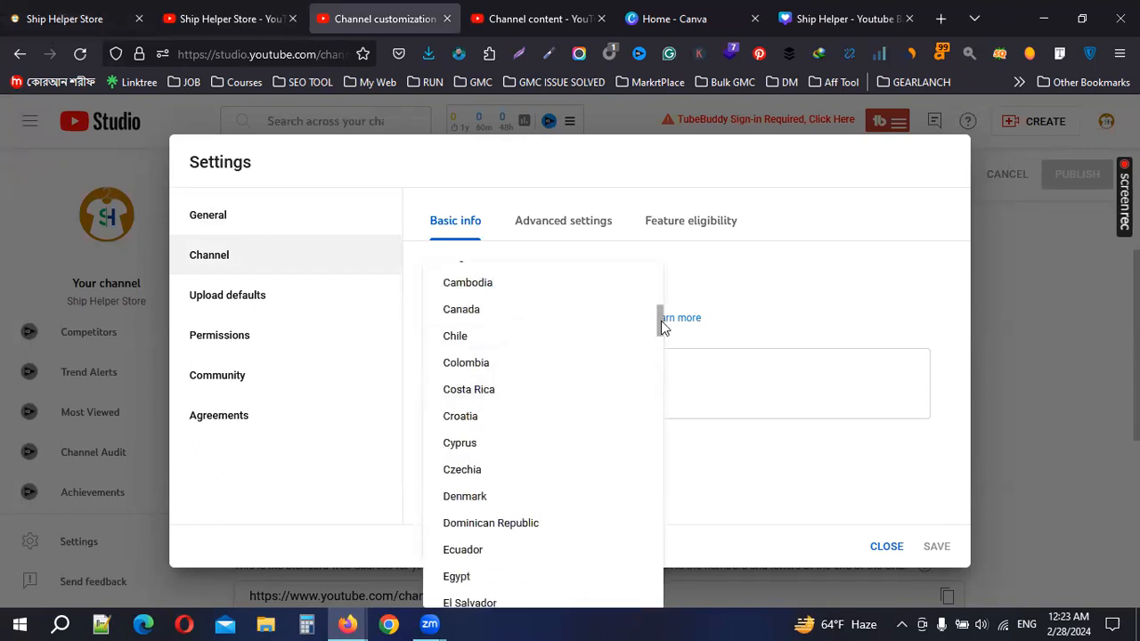
{"action": "left_click_drag", "start_coordinate": [664, 341], "coordinate": [678, 595]}
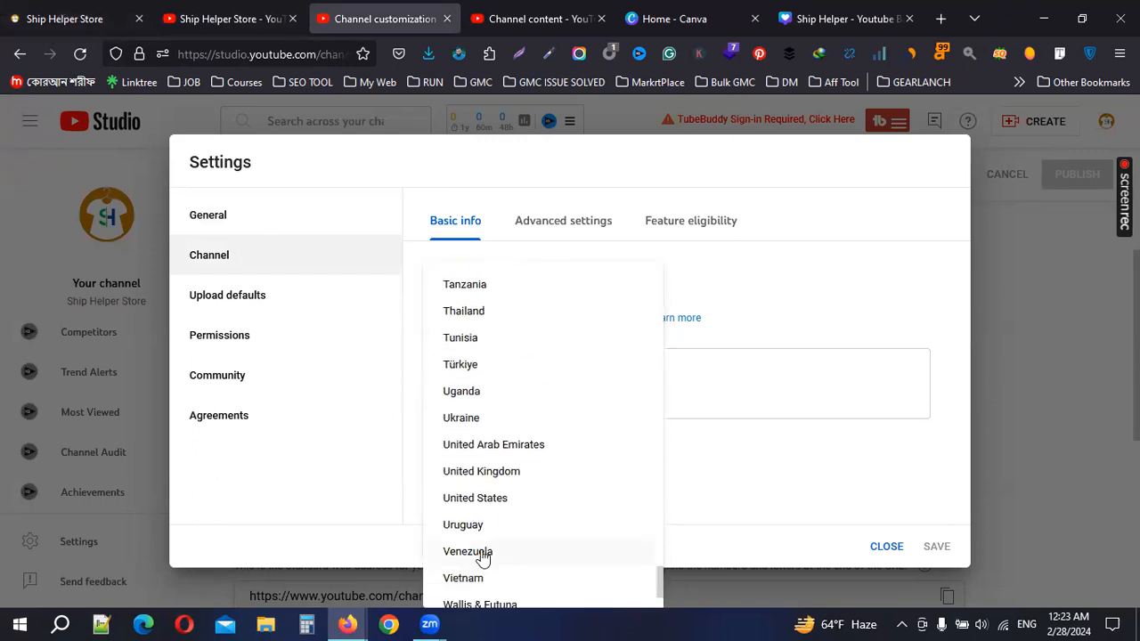
{"action": "left_click", "coordinate": [504, 501]}
Copy the channel name from the YouTube channel page, add "Ship Helper Store" as a channel keyword and save the settings
{"action": "left_click", "coordinate": [525, 385]}
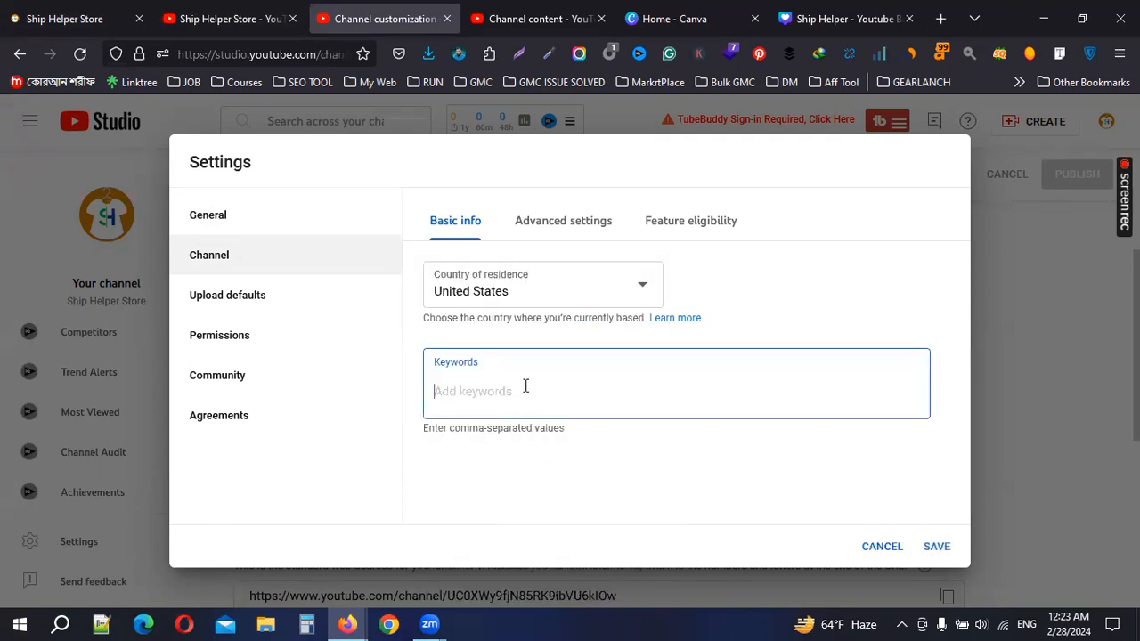
{"action": "left_click", "coordinate": [59, 18]}
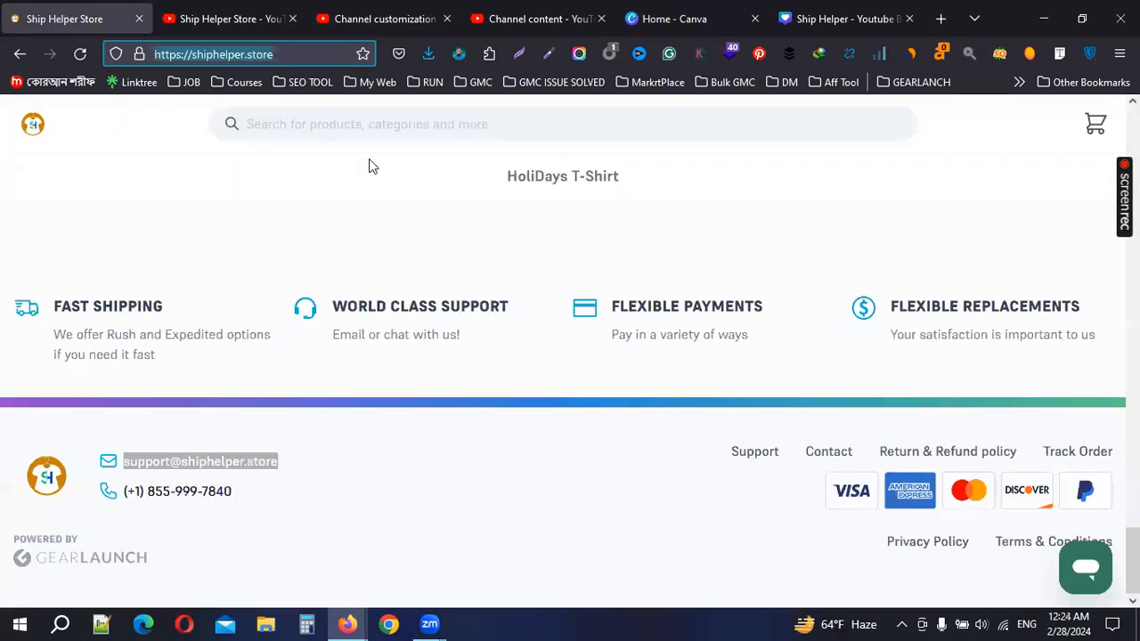
{"action": "left_click", "coordinate": [251, 16]}
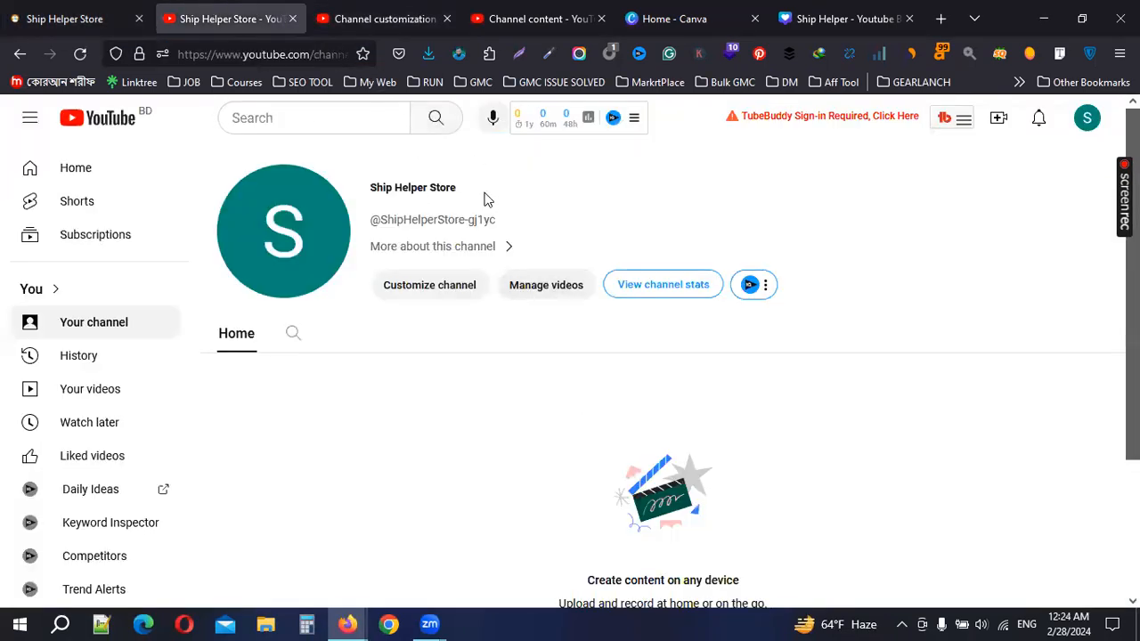
{"action": "triple_click", "coordinate": [364, 191]}
{"action": "key", "text": "ctrl+c"}
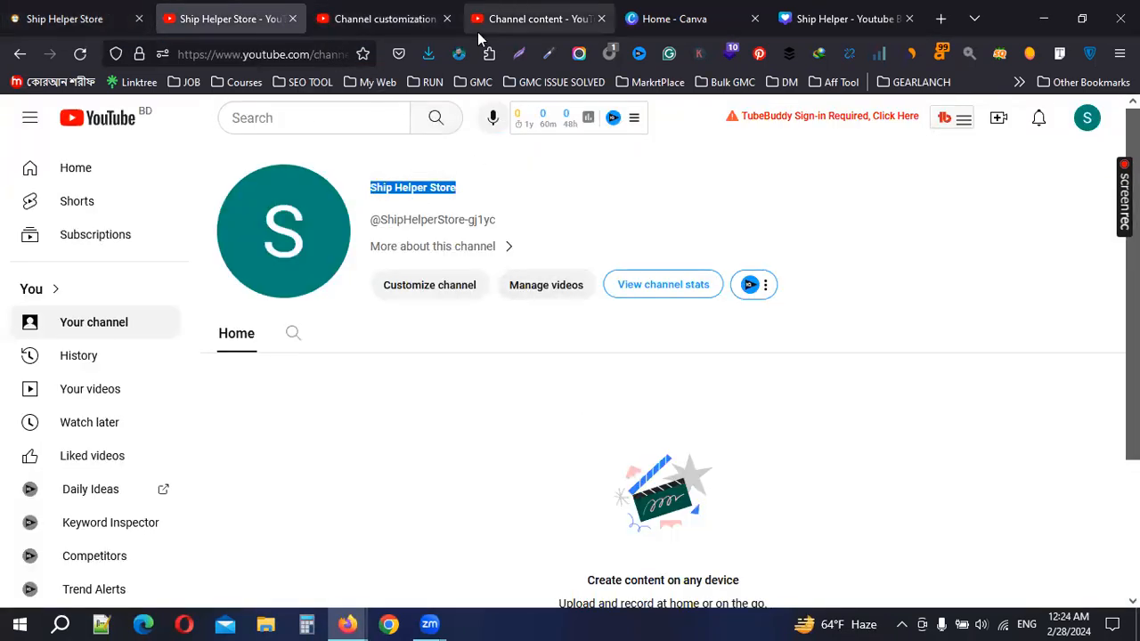
{"action": "left_click", "coordinate": [528, 17]}
{"action": "left_click", "coordinate": [332, 8]}
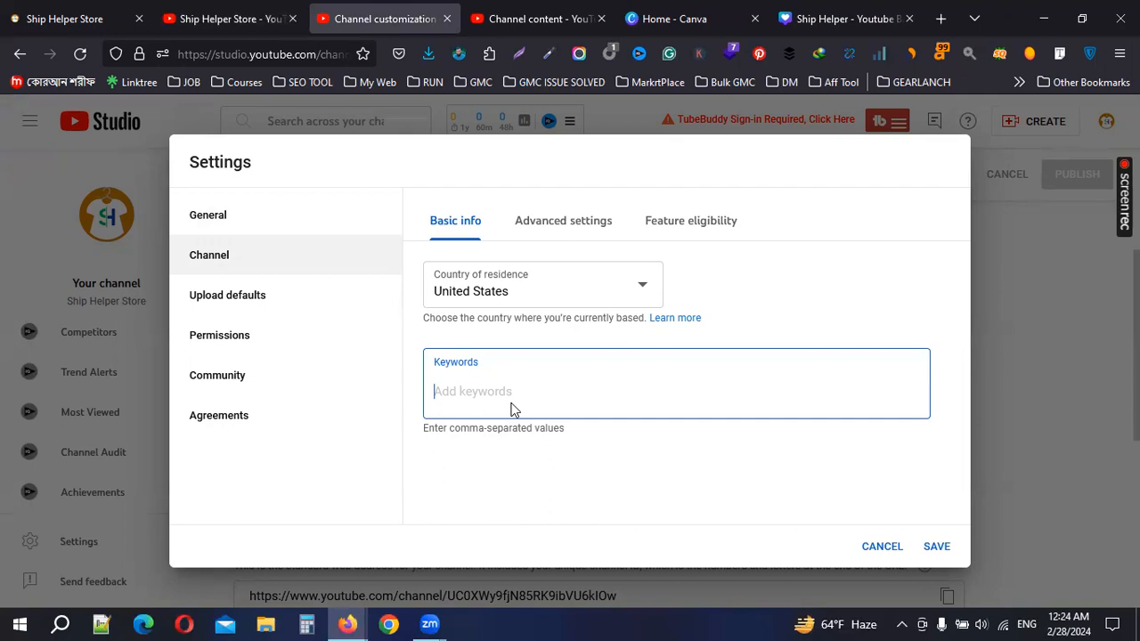
{"action": "key", "text": "ctrl+v"}
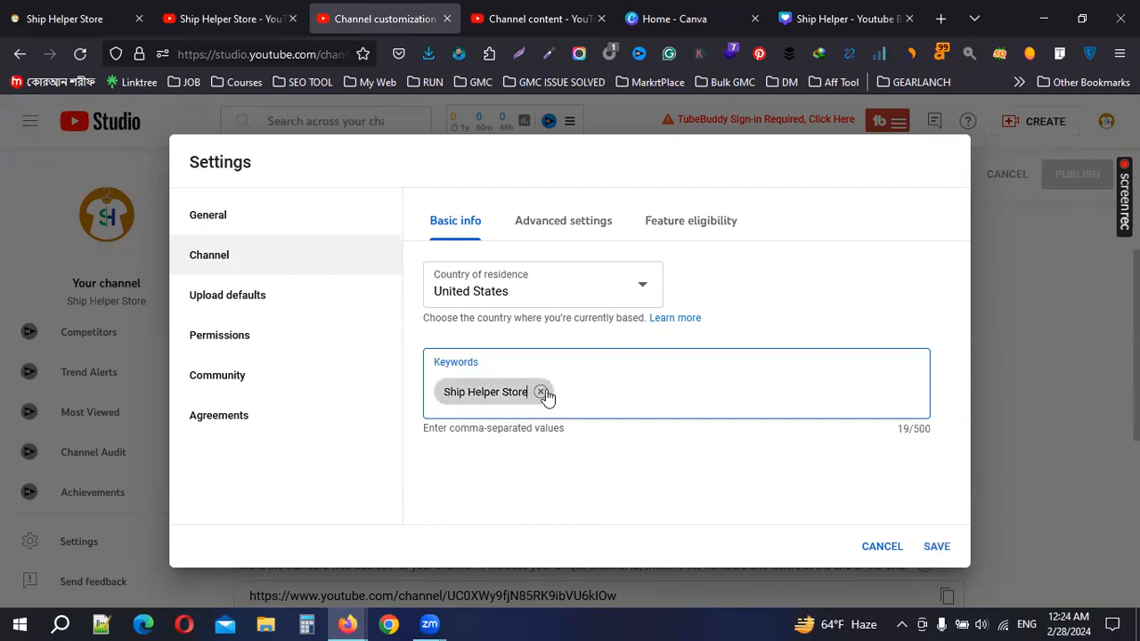
{"action": "left_click", "coordinate": [929, 546]}
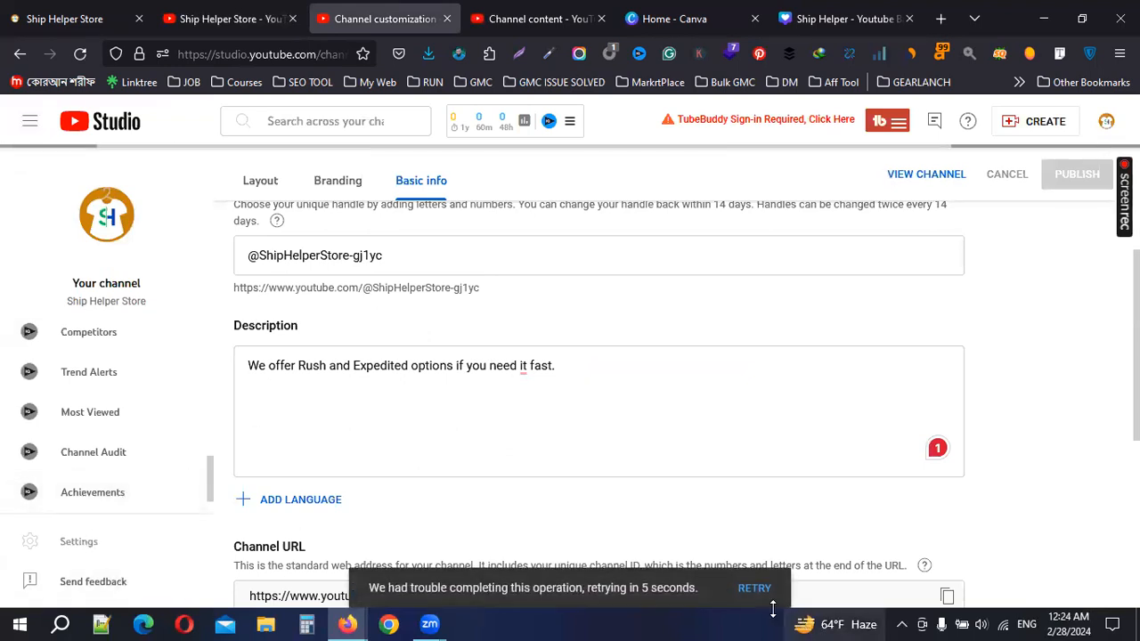
Reopen the channel settings, check the saved basic info and review the advanced options for audience, Google Ads linking, captions and clips
{"action": "scroll", "coordinate": [771, 527], "scroll_direction": "down", "scroll_amount": 3}
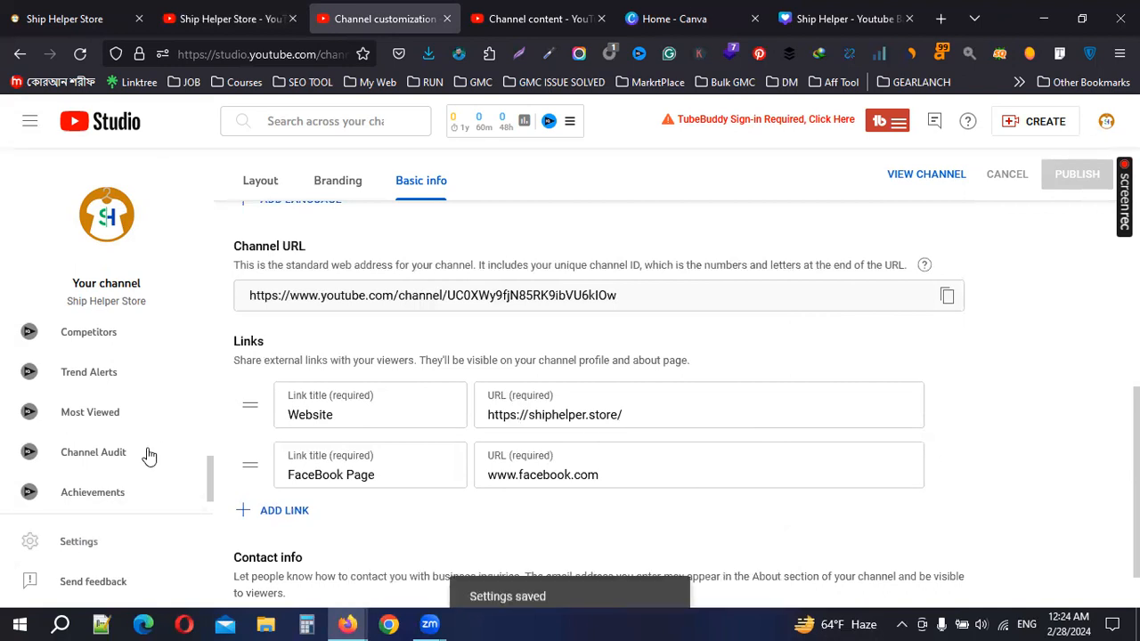
{"action": "left_click", "coordinate": [106, 542]}
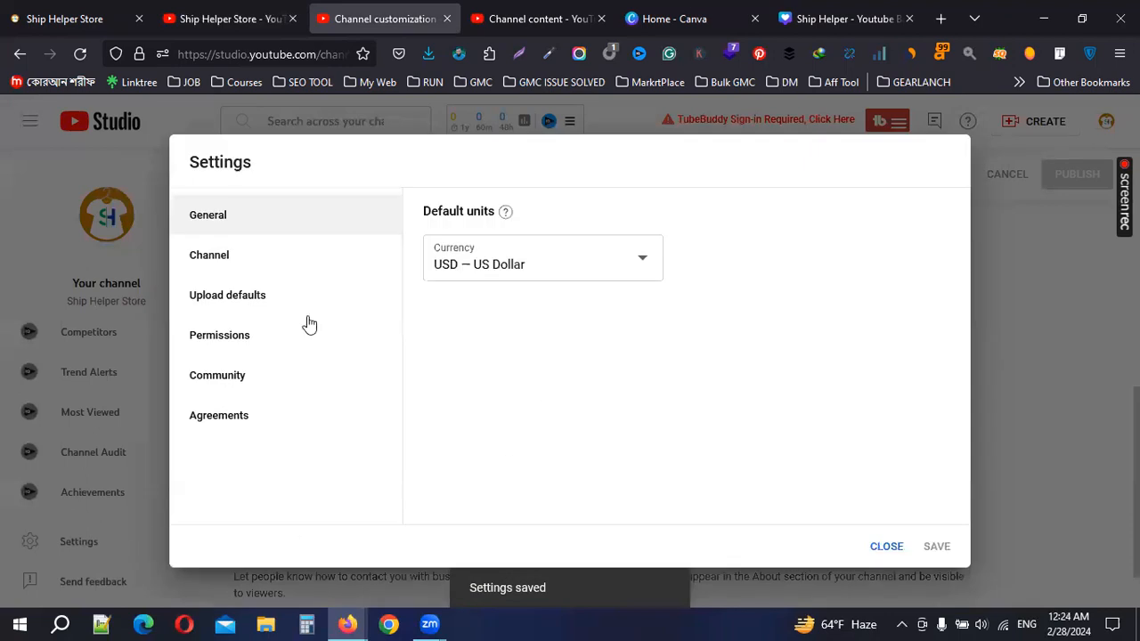
{"action": "left_click", "coordinate": [213, 267]}
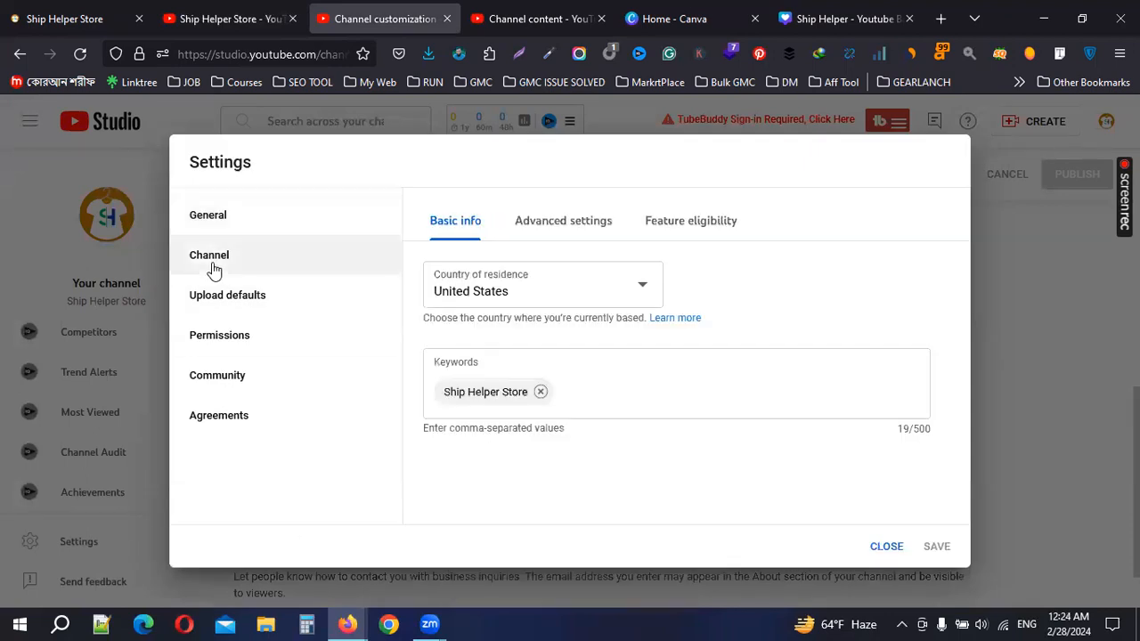
{"action": "left_click", "coordinate": [563, 223]}
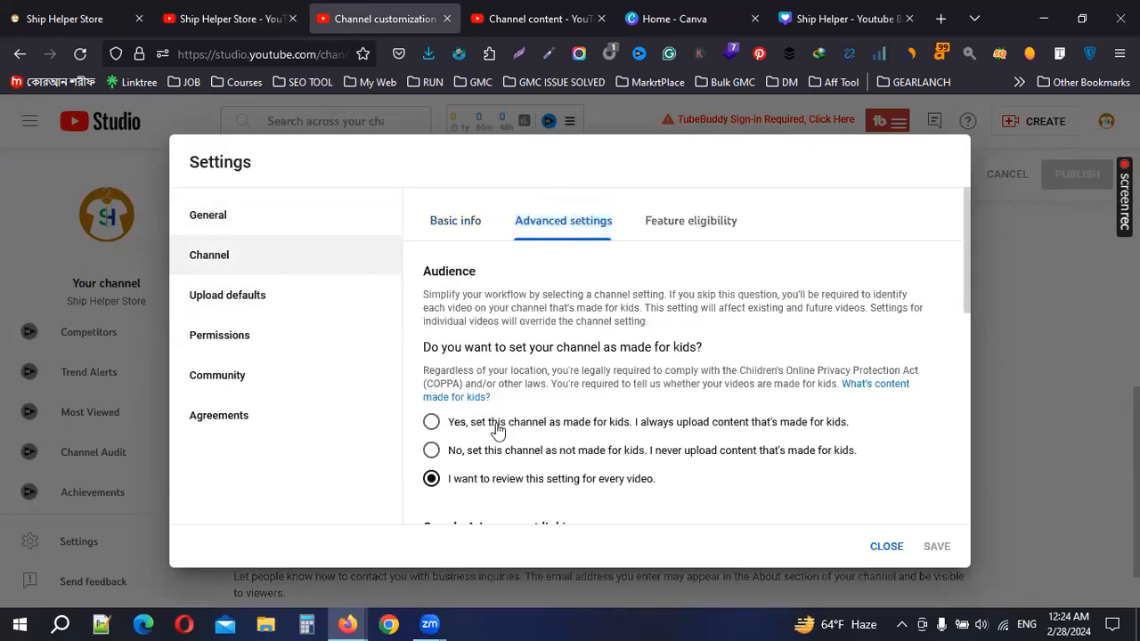
{"action": "scroll", "coordinate": [501, 443], "scroll_direction": "down", "scroll_amount": 5}
{"action": "scroll", "coordinate": [499, 387], "scroll_direction": "down", "scroll_amount": 3}
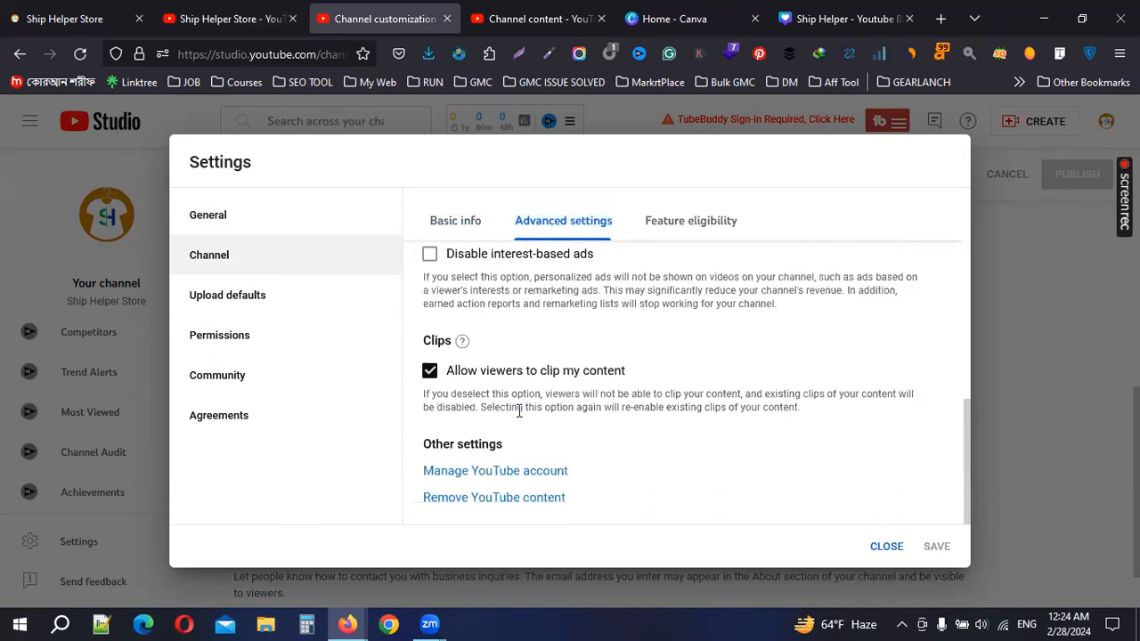
{"action": "scroll", "coordinate": [656, 504], "scroll_direction": "up", "scroll_amount": 8}
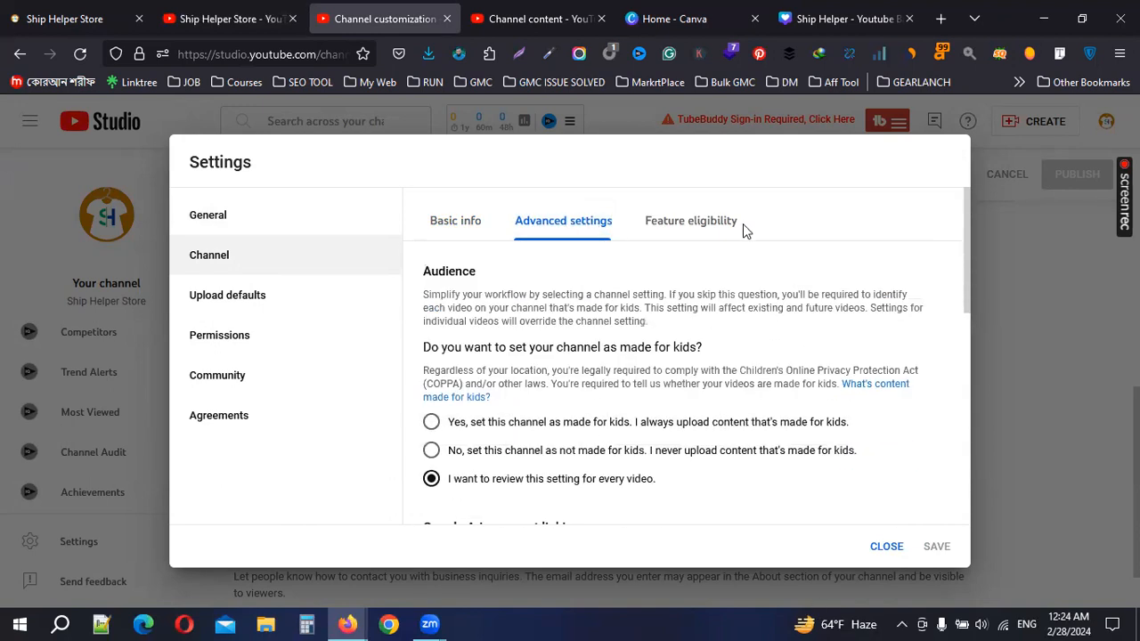
{"action": "scroll", "coordinate": [501, 405], "scroll_direction": "down", "scroll_amount": 3}
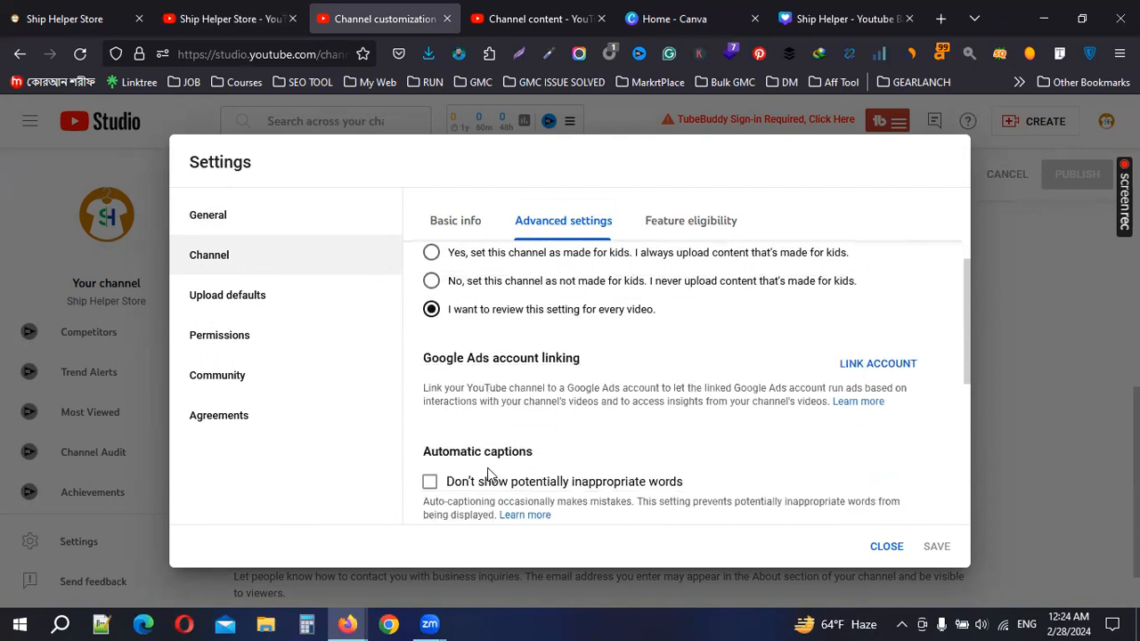
Check the channel's feature eligibility and read the benefits and requirements of the intermediate features
{"action": "left_click", "coordinate": [687, 222]}
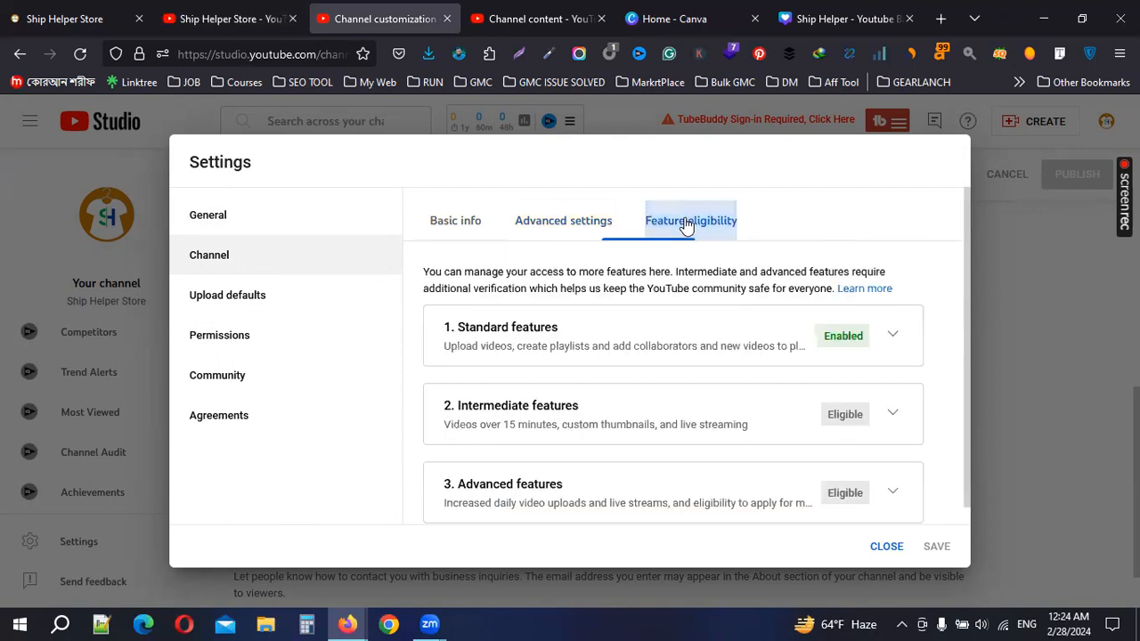
{"action": "scroll", "coordinate": [534, 413], "scroll_direction": "down", "scroll_amount": 1}
{"action": "left_click_drag", "start_coordinate": [458, 385], "coordinate": [887, 413]}
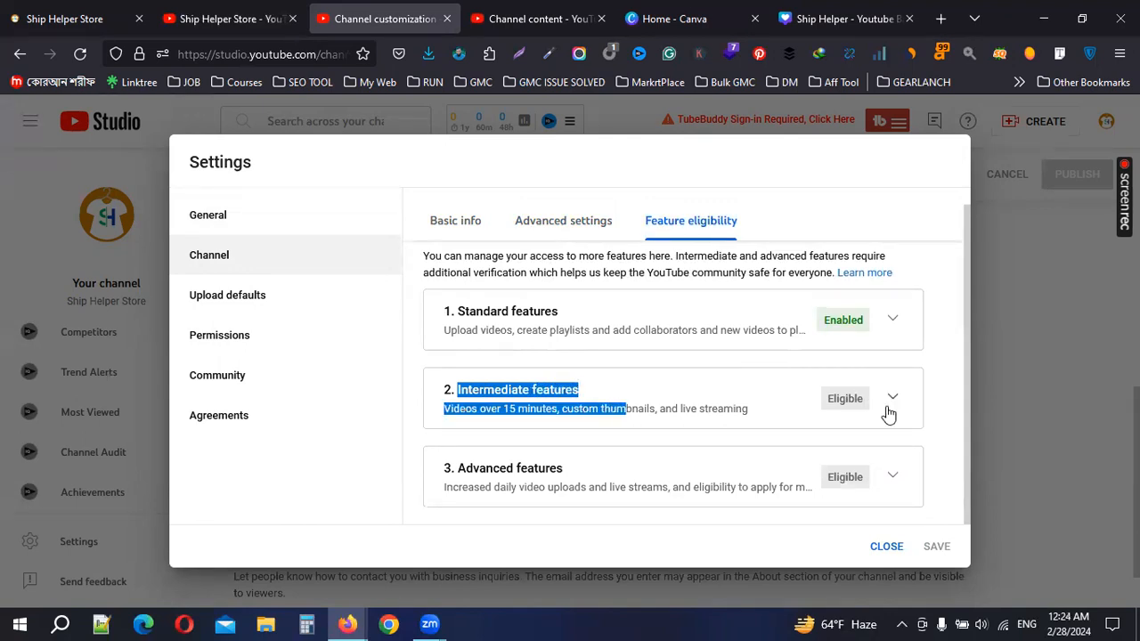
{"action": "left_click", "coordinate": [460, 425]}
{"action": "left_click_drag", "start_coordinate": [443, 418], "coordinate": [538, 422]}
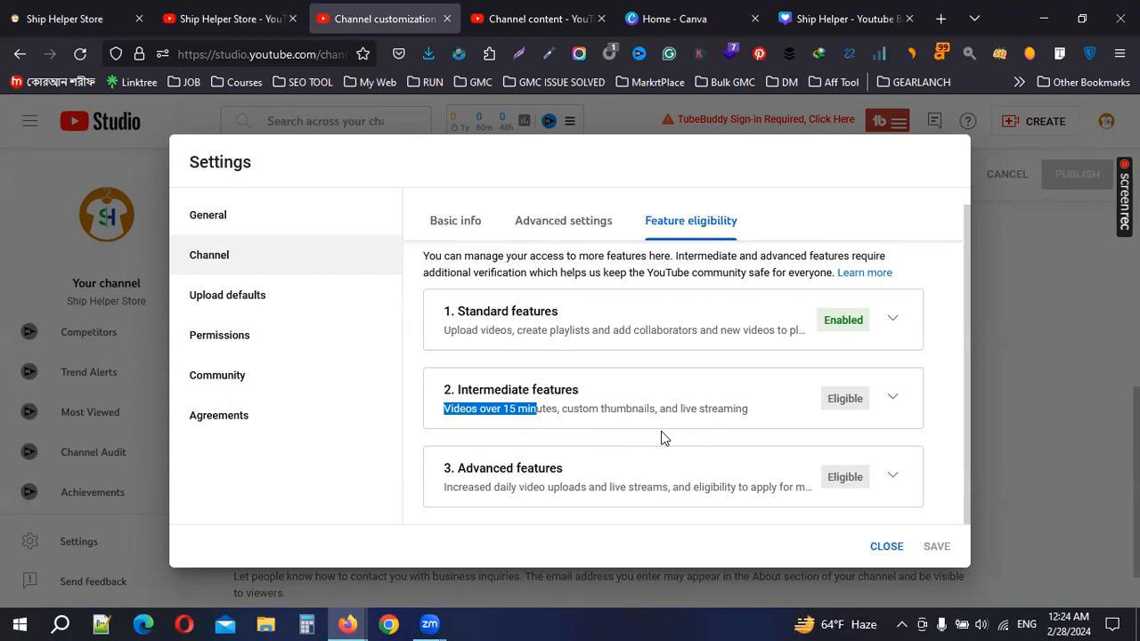
{"action": "left_click_drag", "start_coordinate": [461, 388], "coordinate": [628, 392]}
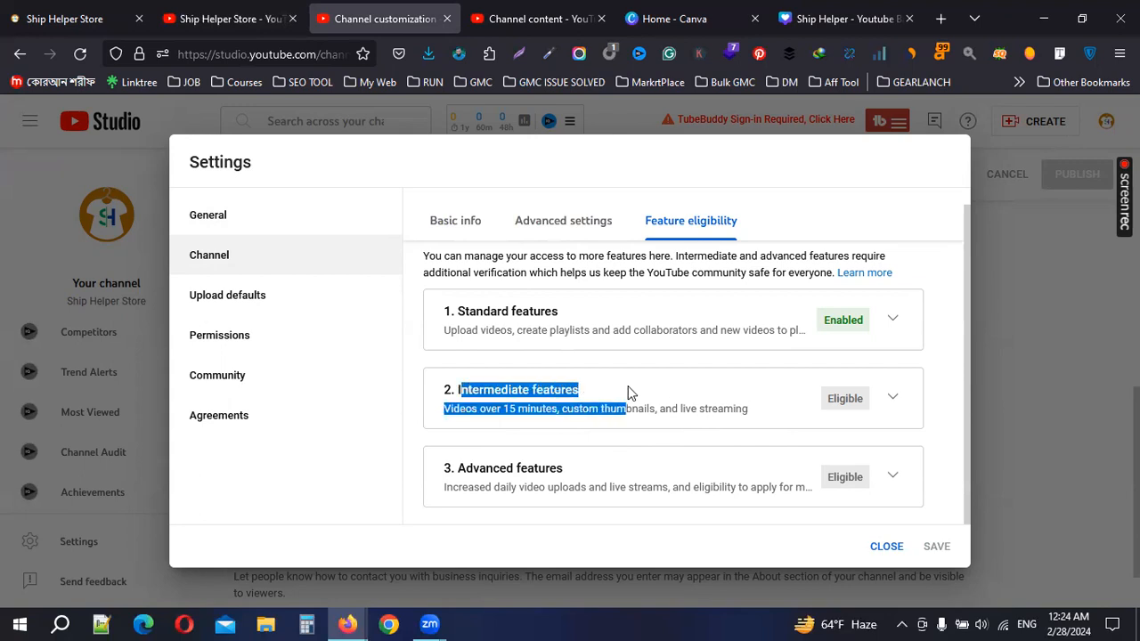
{"action": "left_click", "coordinate": [890, 398]}
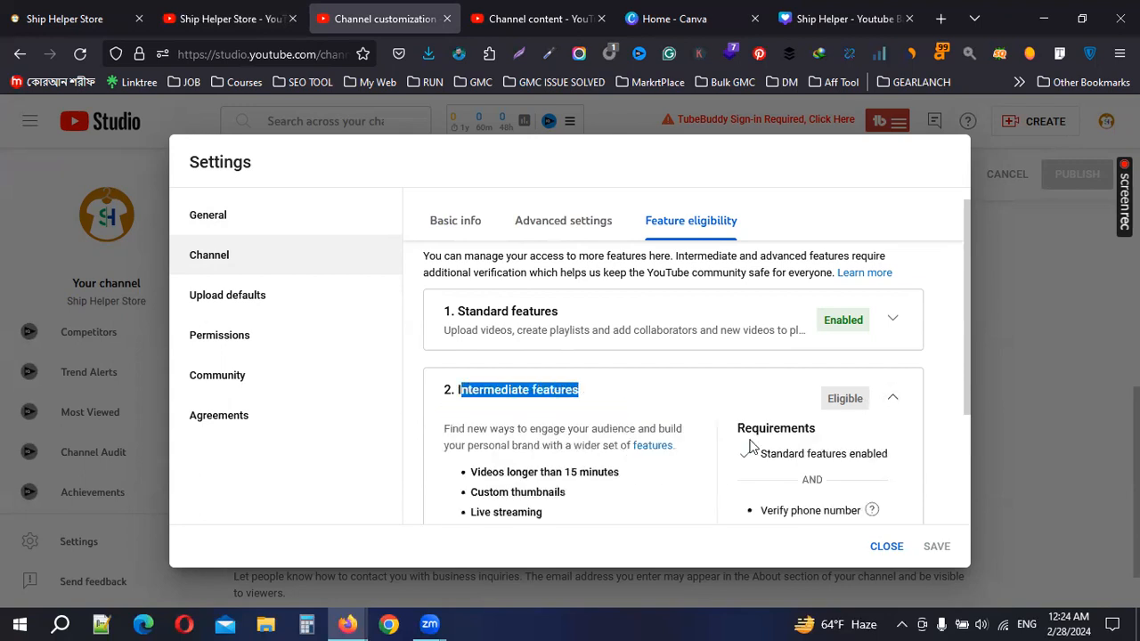
{"action": "scroll", "coordinate": [784, 449], "scroll_direction": "down", "scroll_amount": 2}
{"action": "scroll", "coordinate": [814, 407], "scroll_direction": "up", "scroll_amount": 3}
{"action": "left_click", "coordinate": [891, 400]}
Expand the advanced features and read their requirements, including video verification, valid ID and channel history
{"action": "left_click", "coordinate": [891, 478]}
{"action": "scroll", "coordinate": [740, 475], "scroll_direction": "down", "scroll_amount": 3}
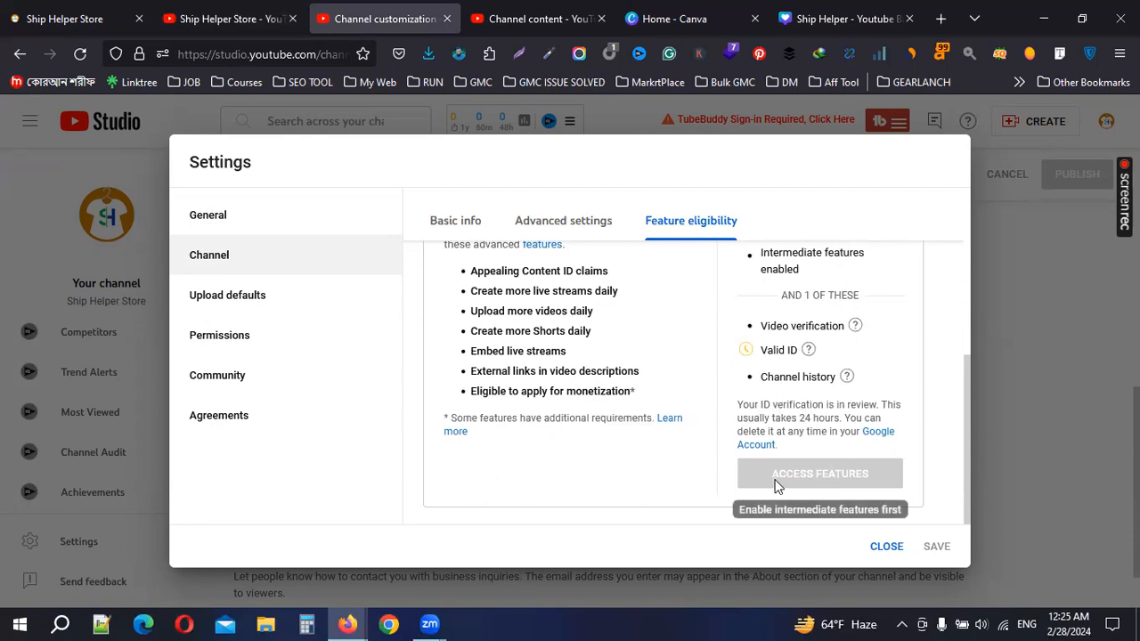
{"action": "scroll", "coordinate": [774, 485], "scroll_direction": "up", "scroll_amount": 1}
{"action": "left_click_drag", "start_coordinate": [790, 426], "coordinate": [824, 405]}
{"action": "left_click", "coordinate": [799, 427]}
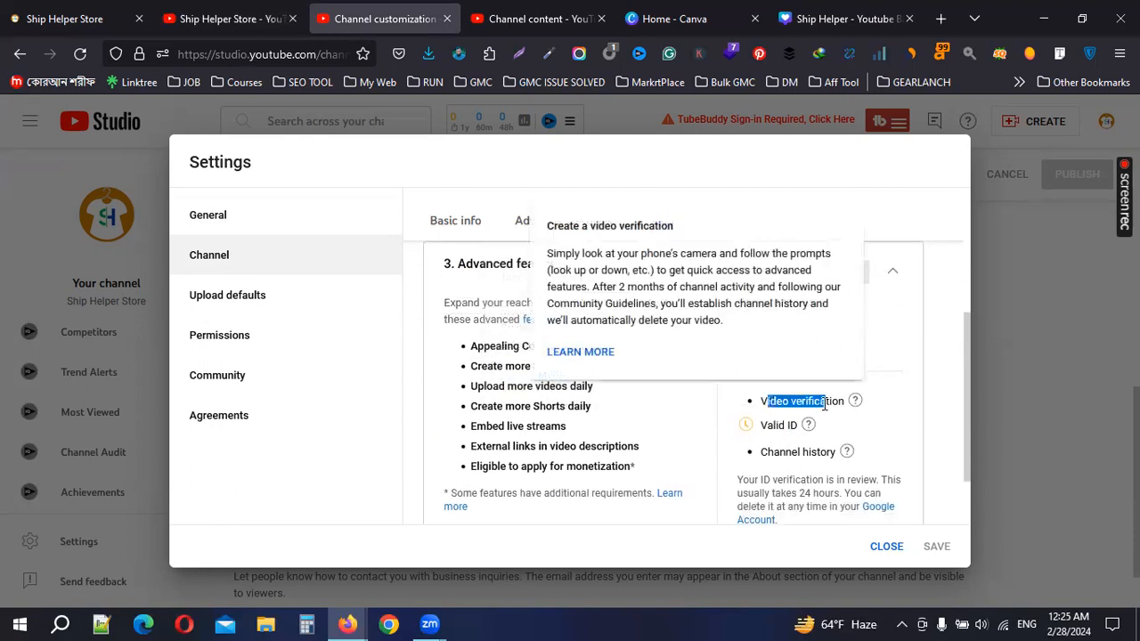
{"action": "left_click_drag", "start_coordinate": [771, 455], "coordinate": [816, 455]}
{"action": "scroll", "coordinate": [867, 456], "scroll_direction": "up", "scroll_amount": 3}
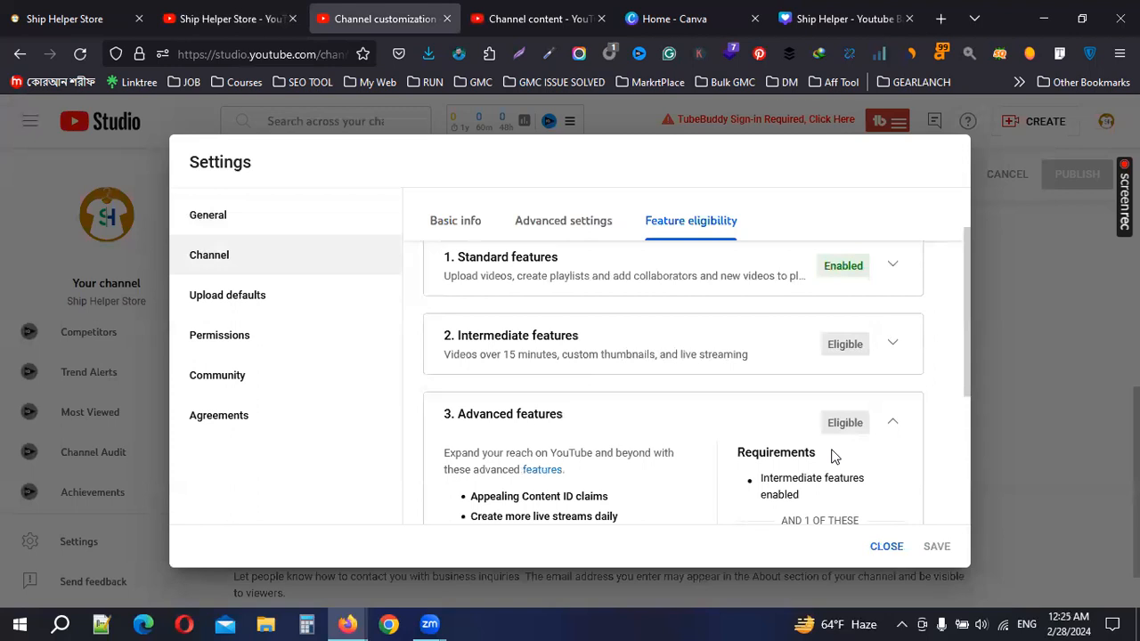
Look through the upload defaults, permissions, community and agreements settings, then close the settings without changes
{"action": "left_click", "coordinate": [264, 302]}
{"action": "left_click", "coordinate": [258, 344]}
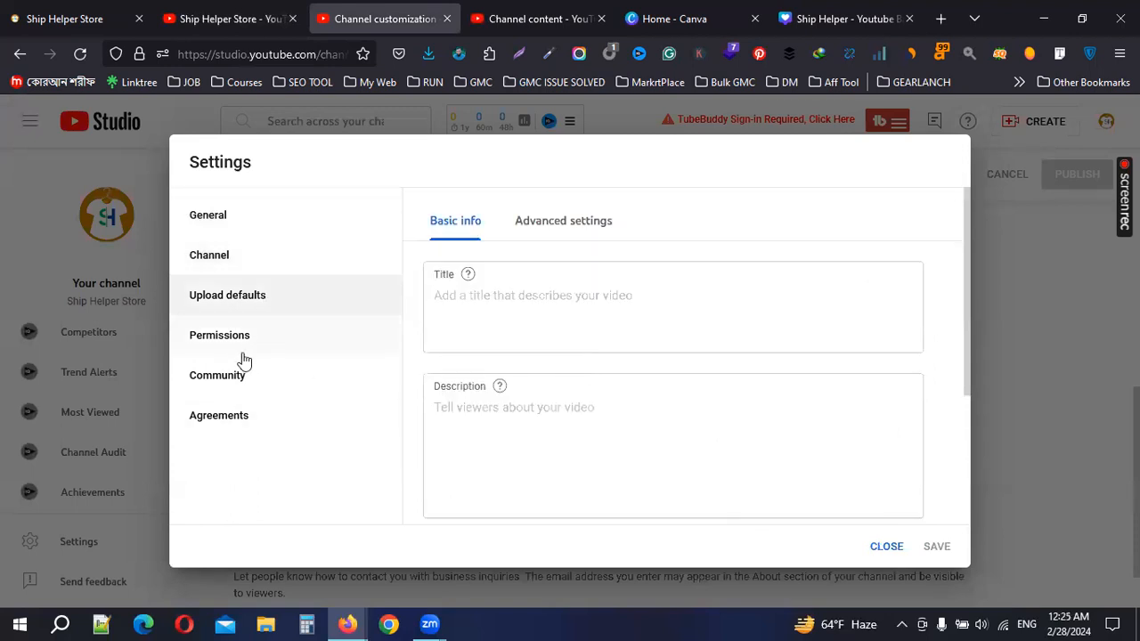
{"action": "left_click", "coordinate": [241, 420]}
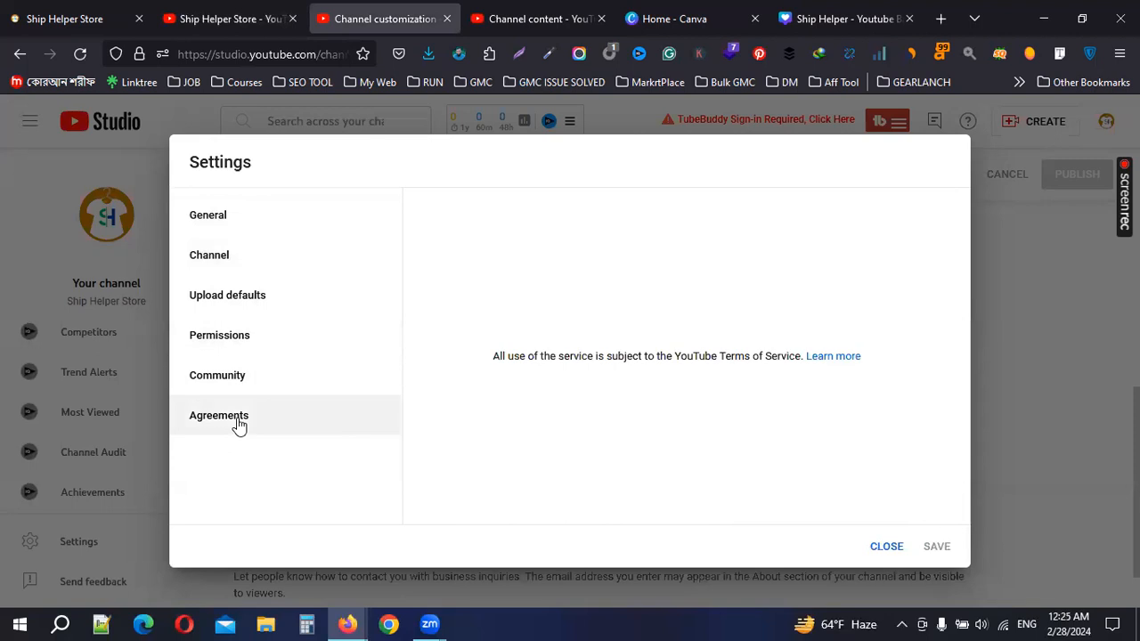
{"action": "left_click", "coordinate": [203, 385]}
{"action": "left_click", "coordinate": [375, 369]}
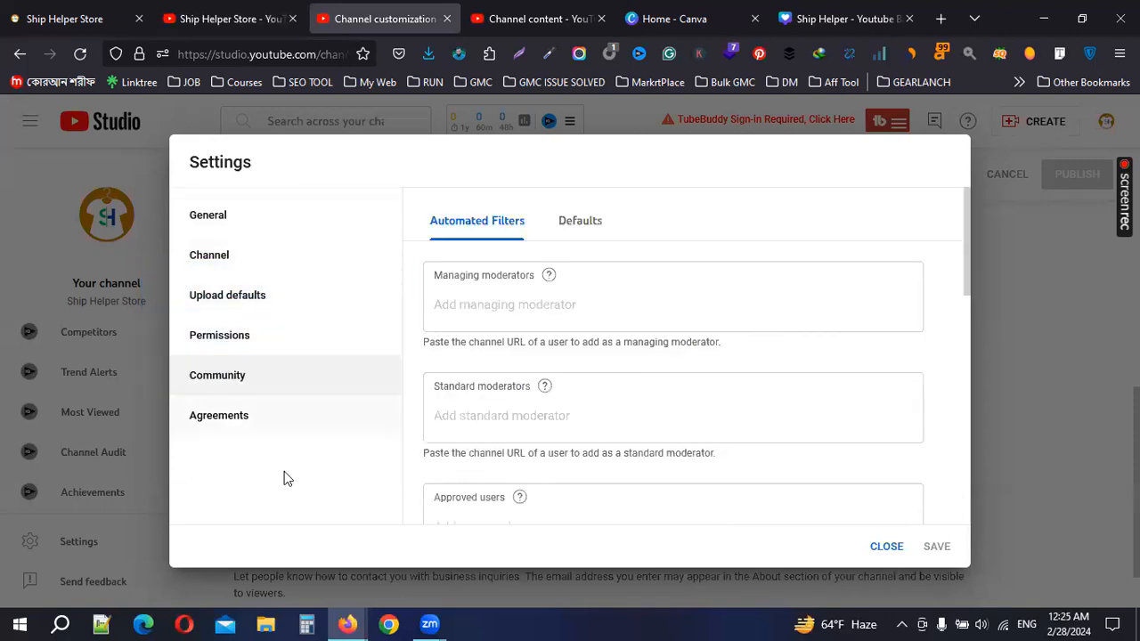
{"action": "left_click", "coordinate": [246, 345]}
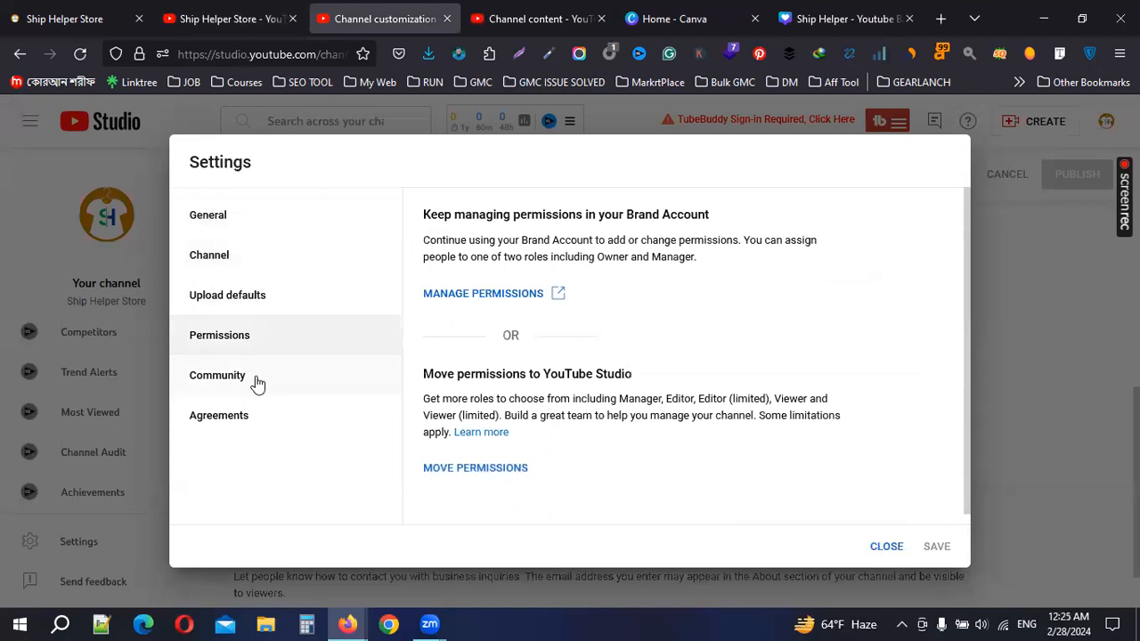
{"action": "left_click", "coordinate": [257, 384]}
{"action": "left_click", "coordinate": [247, 418]}
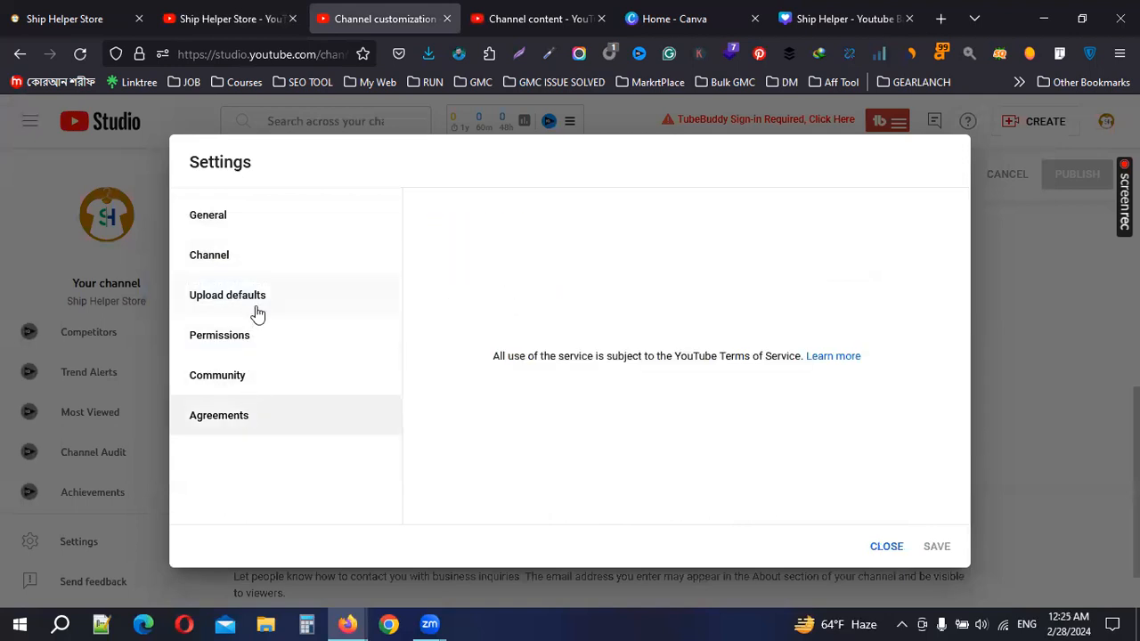
{"action": "left_click", "coordinate": [256, 307]}
{"action": "left_click", "coordinate": [883, 545]}
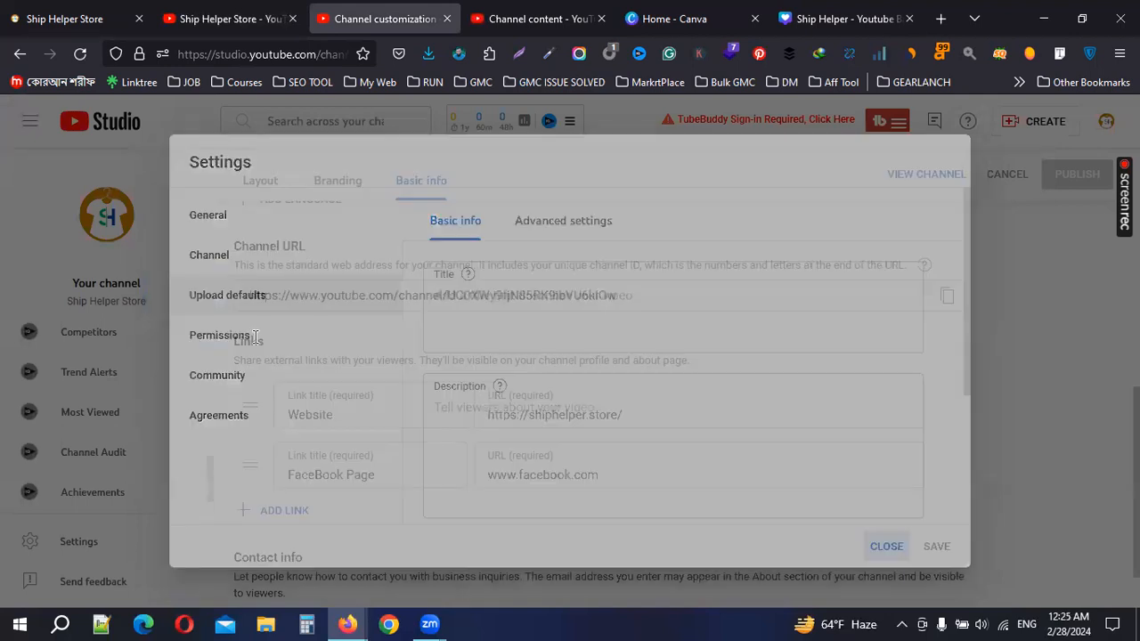
{"action": "scroll", "coordinate": [527, 425], "scroll_direction": "down", "scroll_amount": 1}
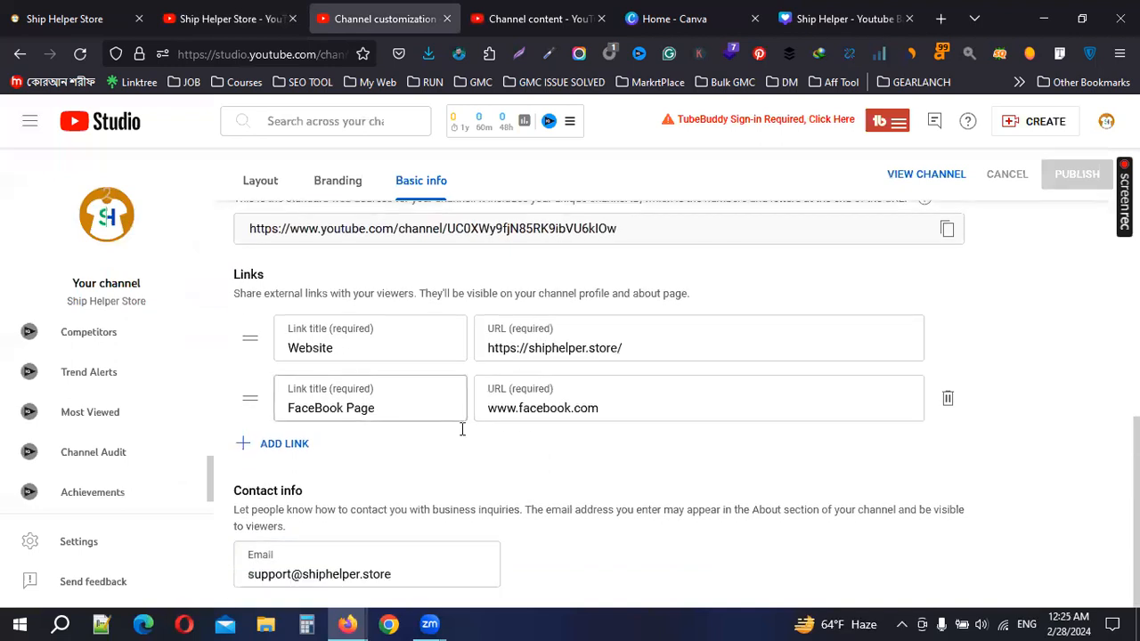